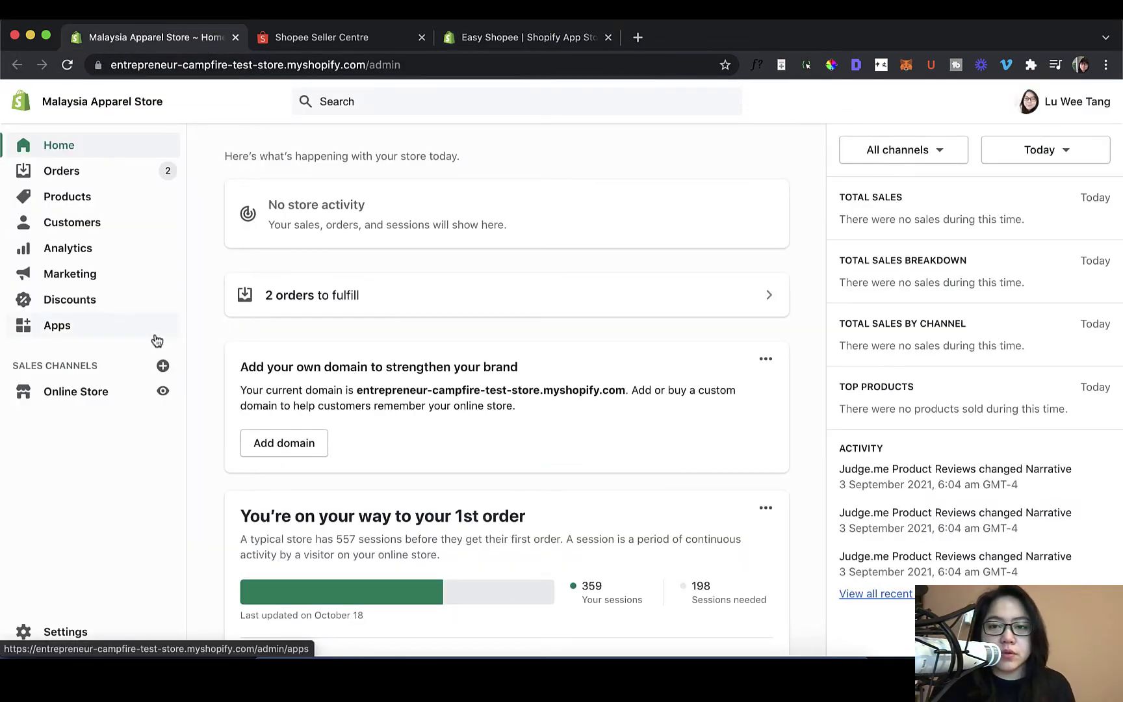
- Search the Shopify App Store for 'easy shopee'
click(156, 338)
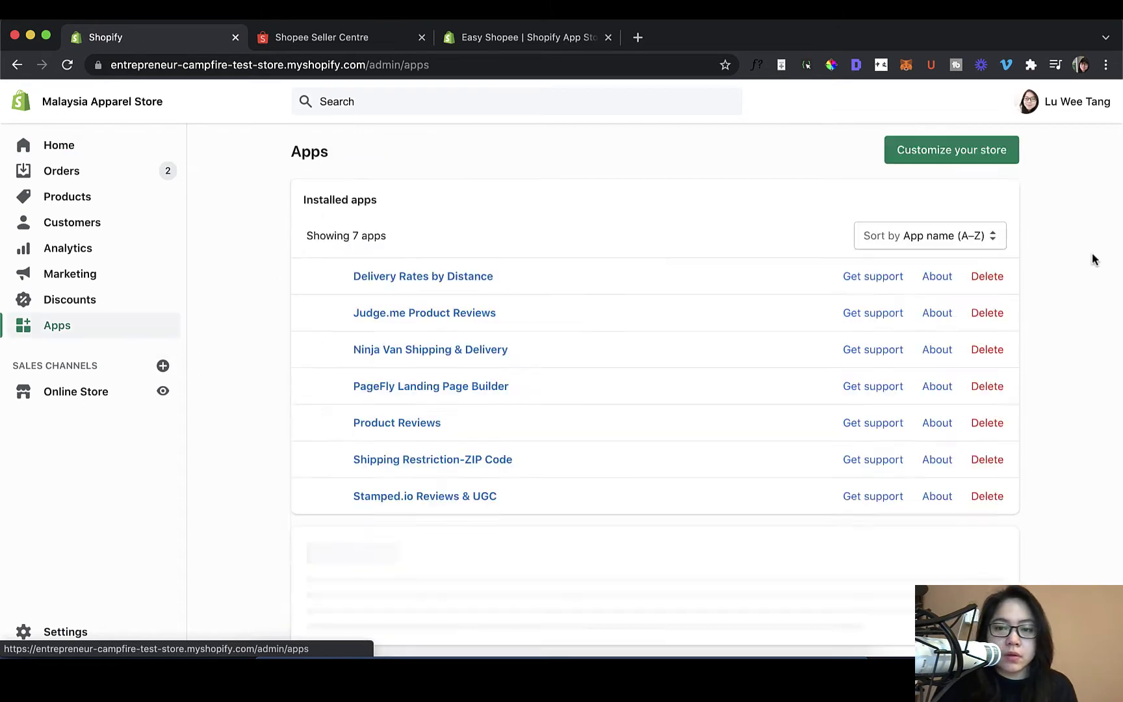
click(996, 158)
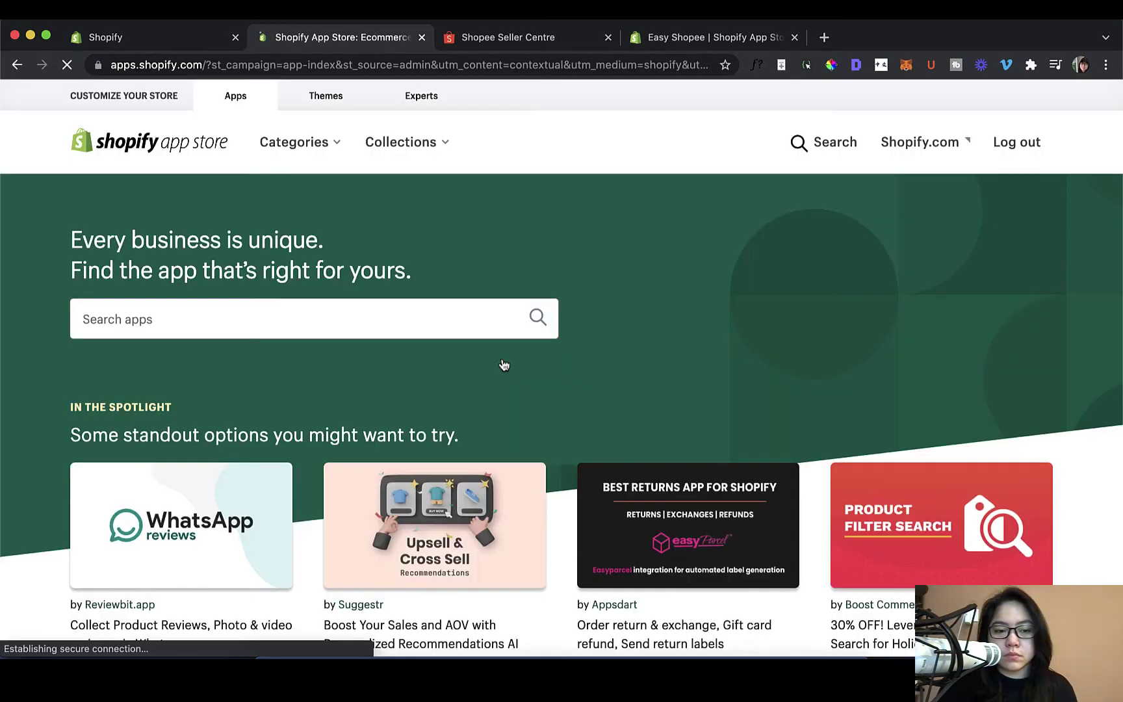
click(486, 319)
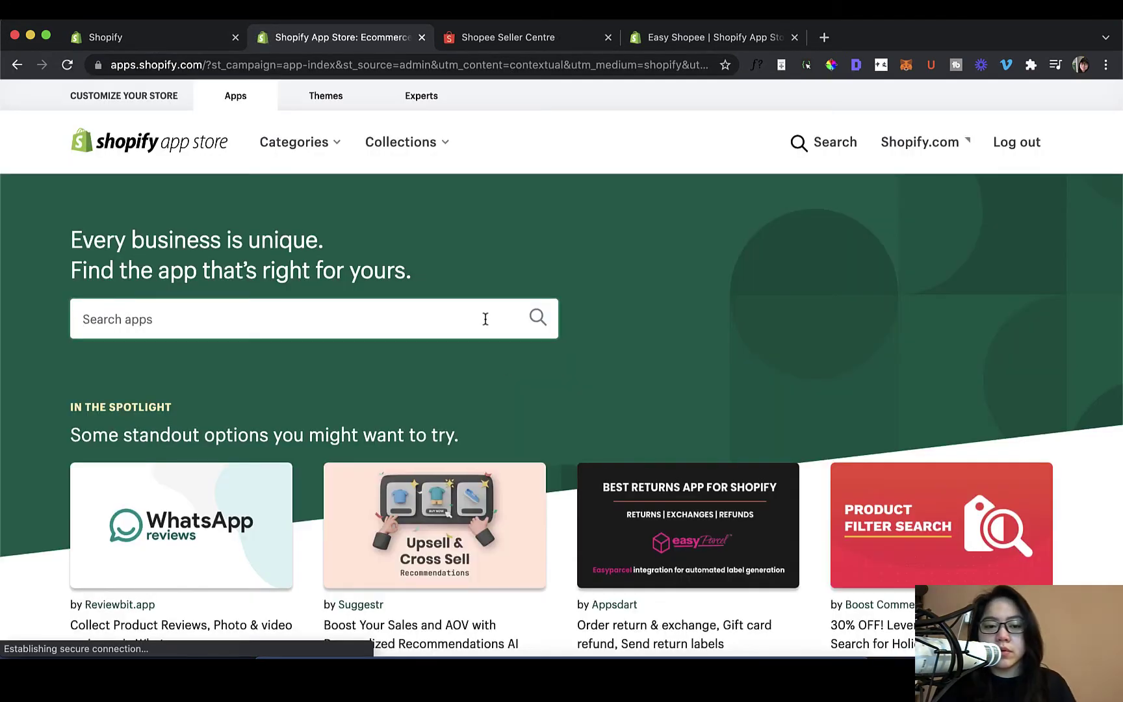
text(easy sho)
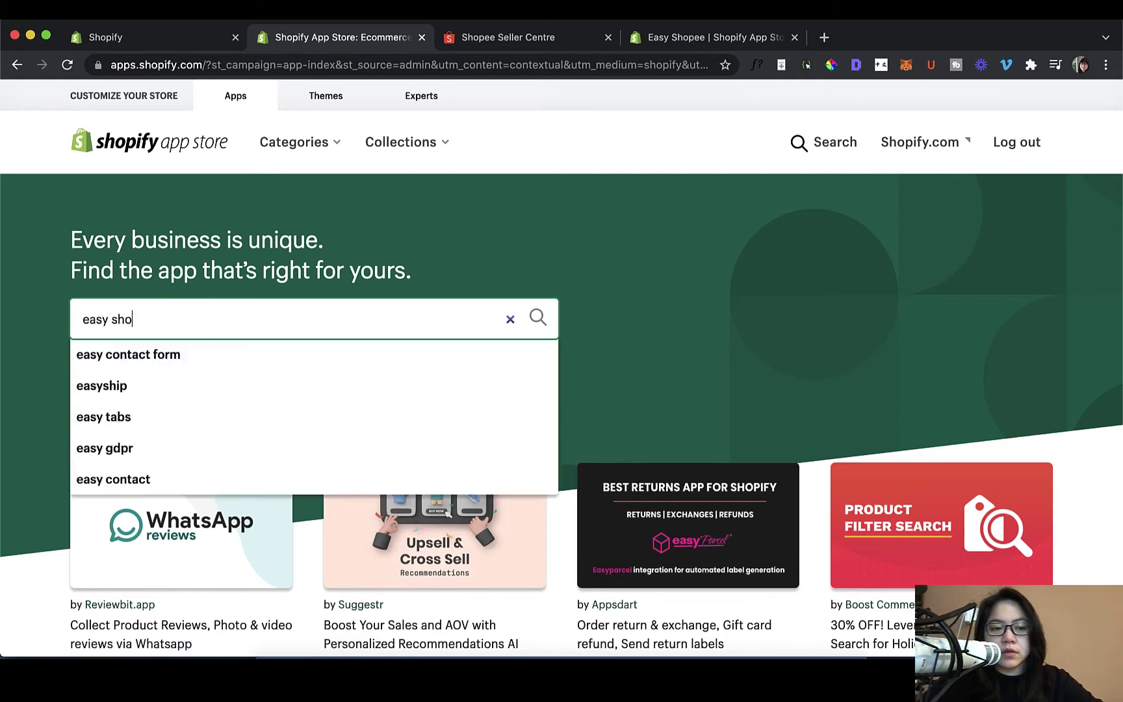
text(pee)
key(Return)
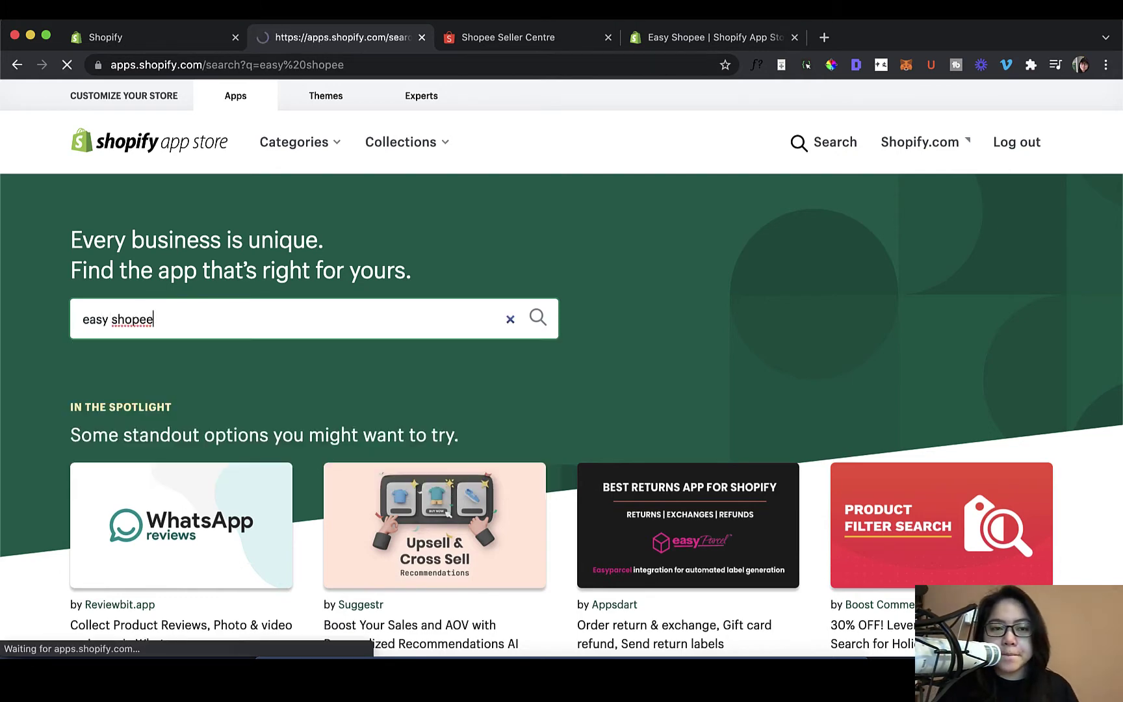
scroll(553, 370, down, 5)
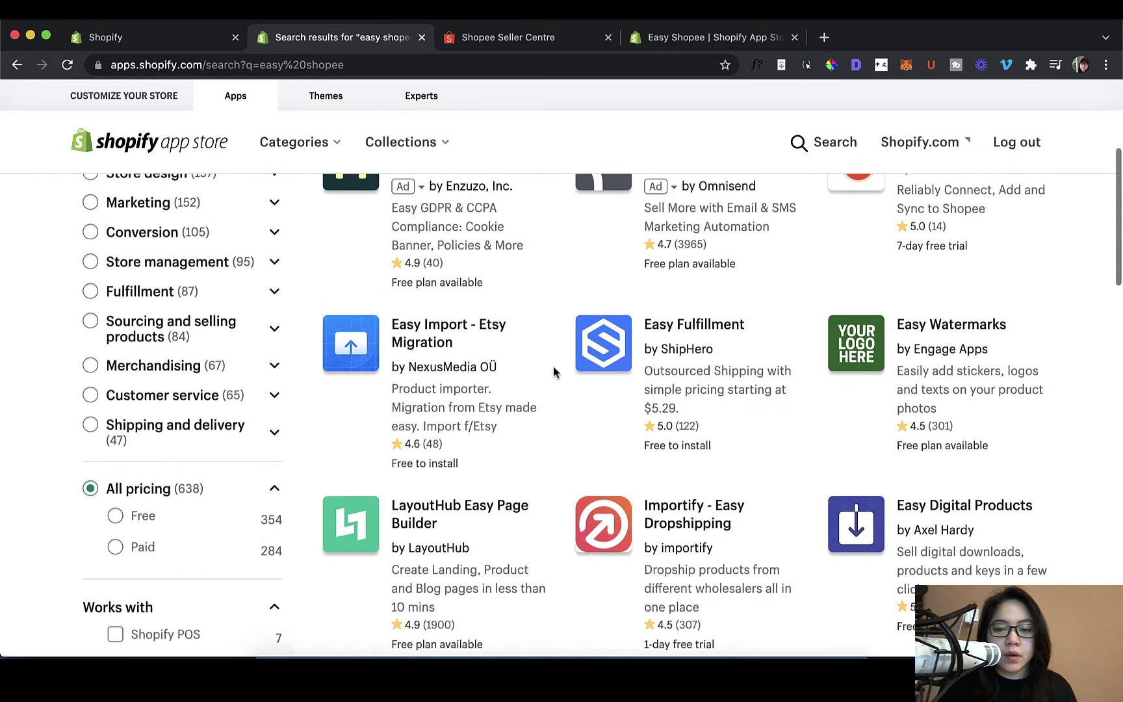
scroll(553, 366, up, 3)
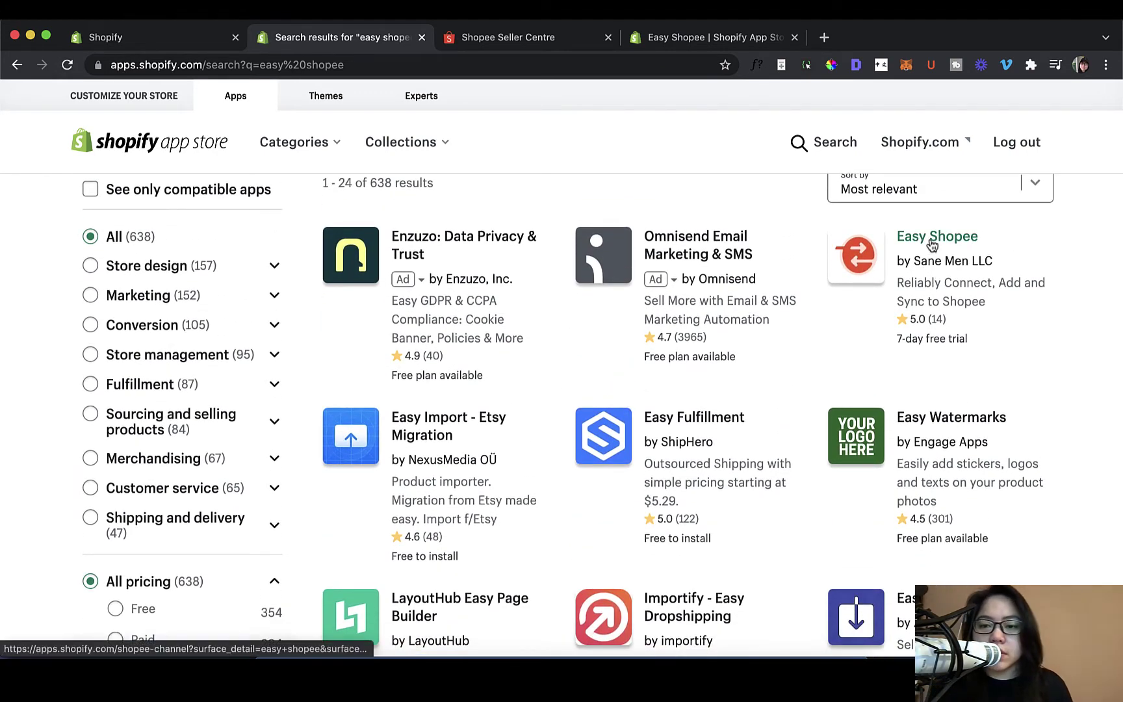
- Open the Easy Shopee app page, add it, and approve the installation
click(932, 244)
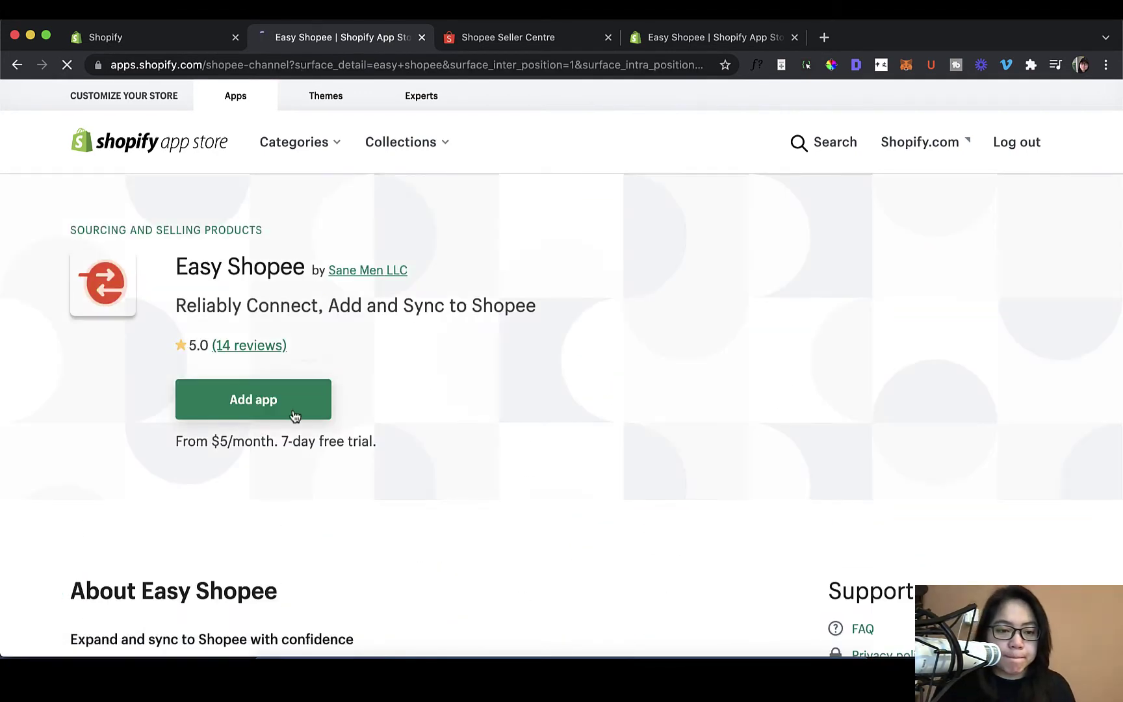
click(294, 415)
click(294, 416)
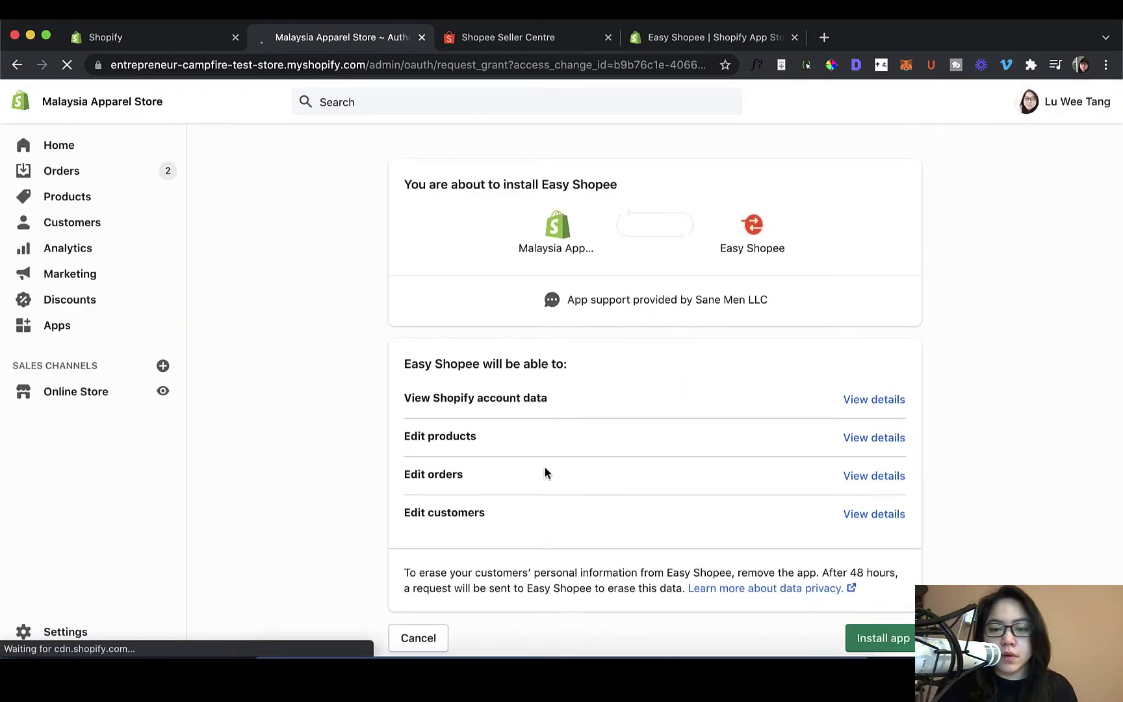
click(877, 637)
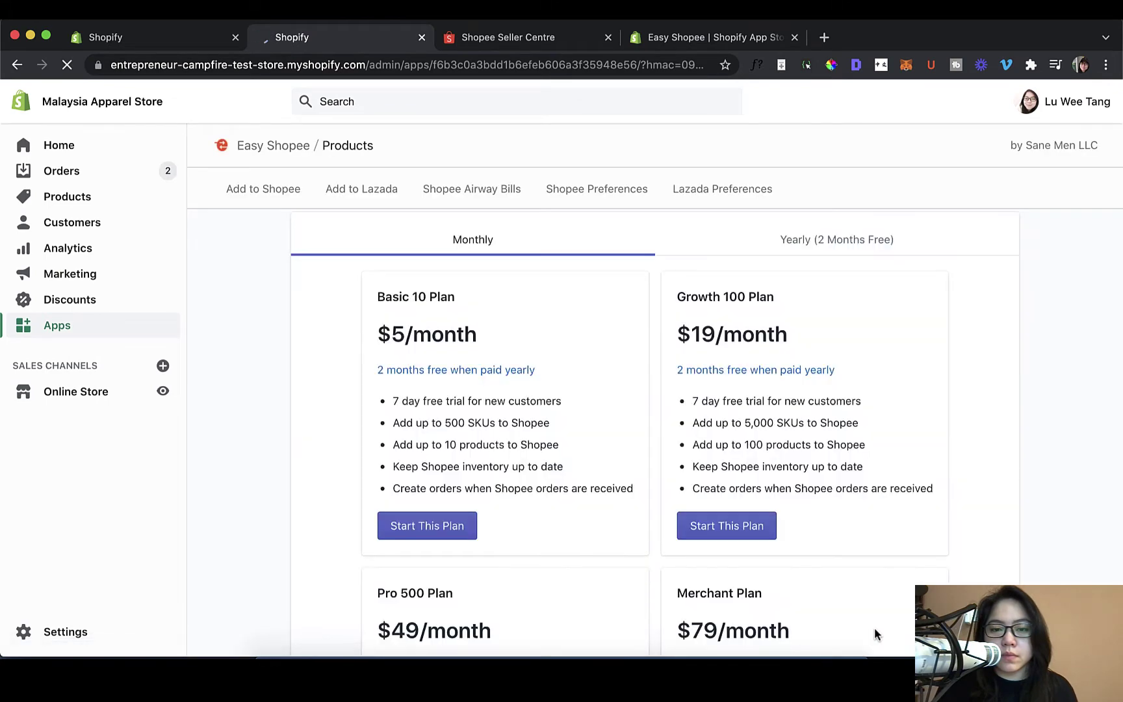
- Dismiss the Welcome to Easy Shopee panel
scroll(875, 628, down, 2)
scroll(874, 627, down, 4)
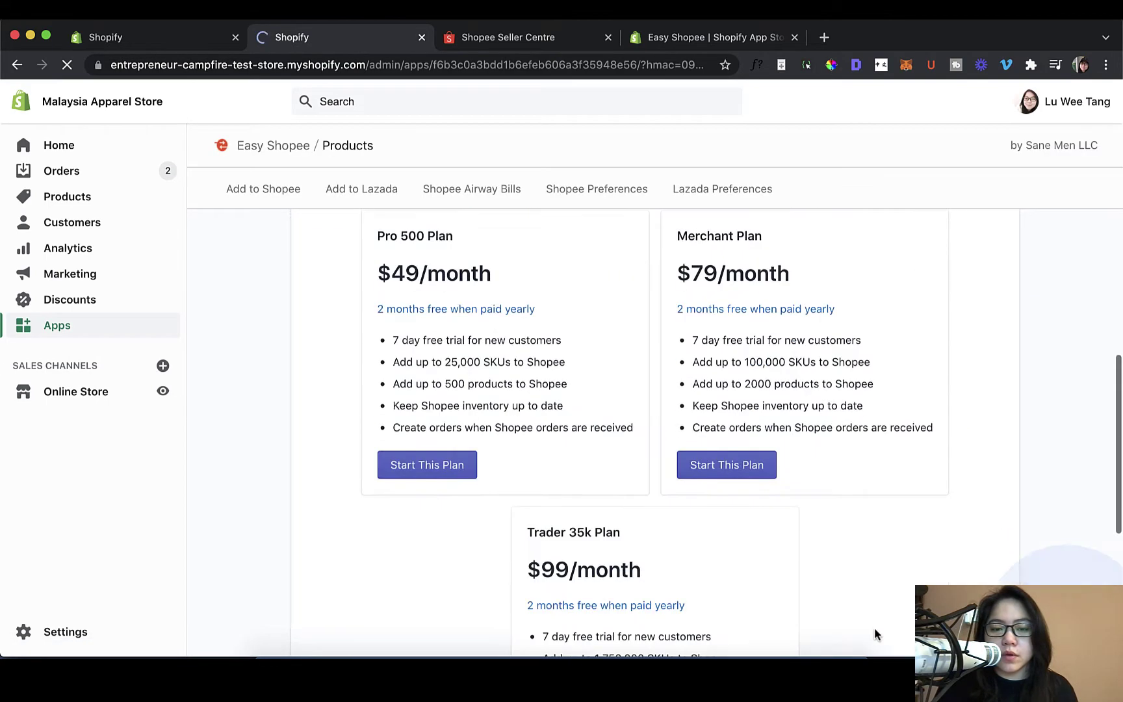
scroll(874, 627, up, 4)
scroll(874, 627, up, 1)
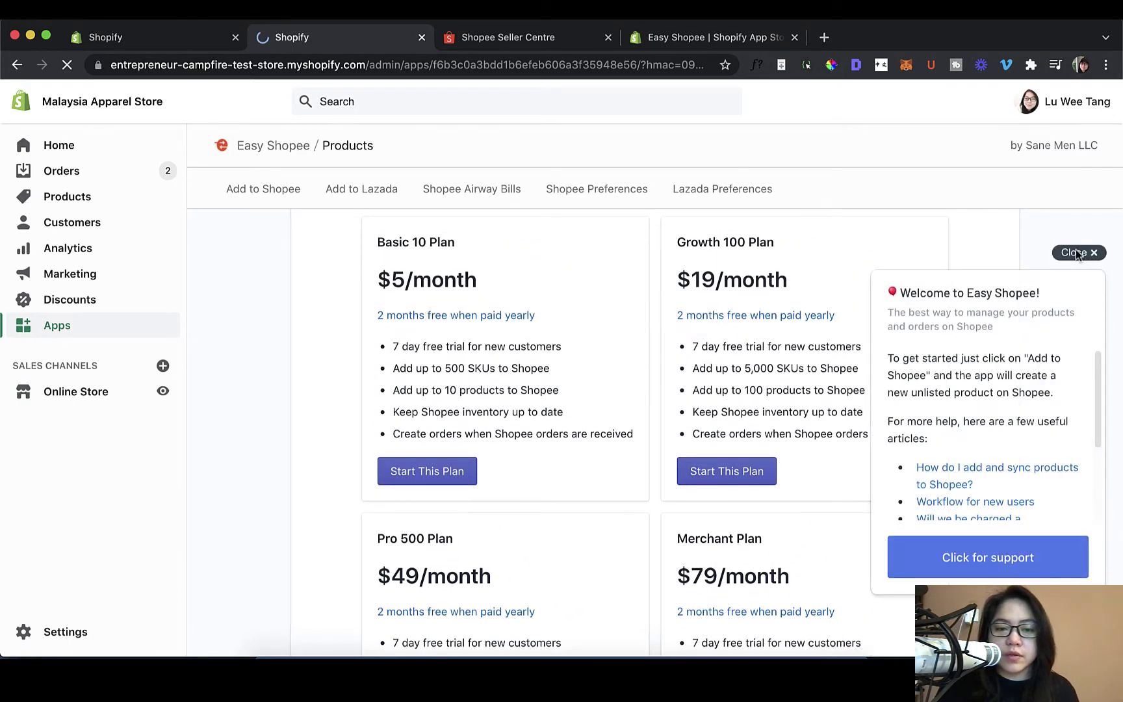
click(1077, 252)
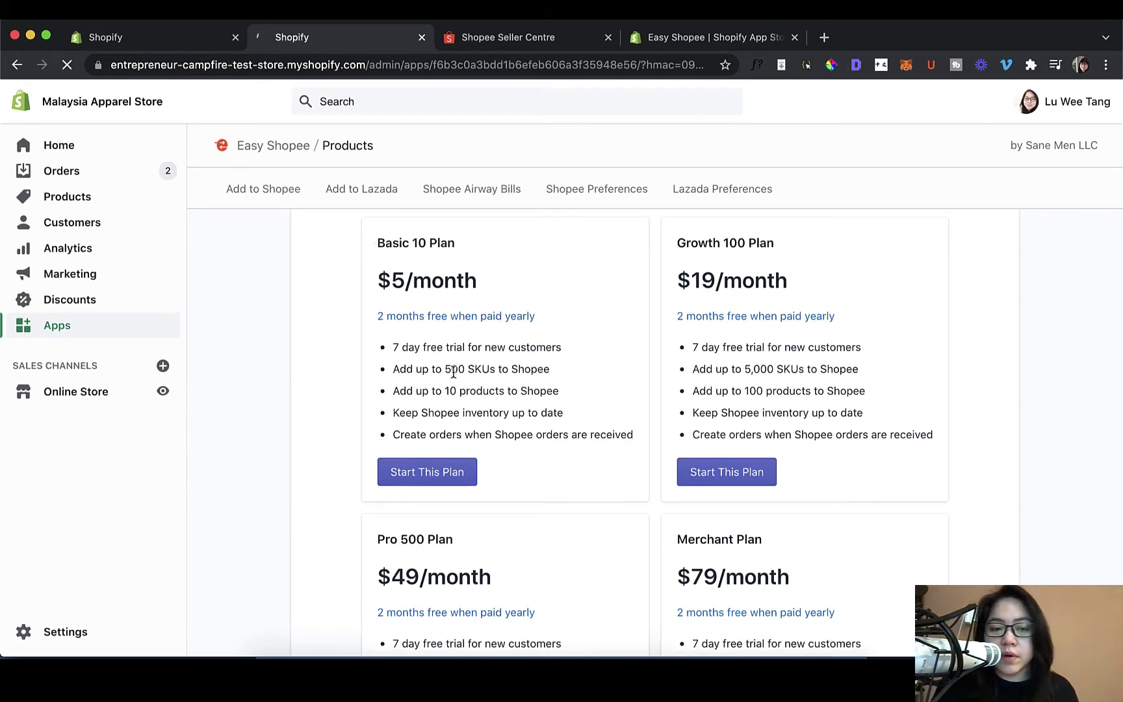
- Compare the plans: Basic at $5 with a 500 SKU limit versus Growth at $19/month
drag(447, 366, 554, 366)
click(562, 371)
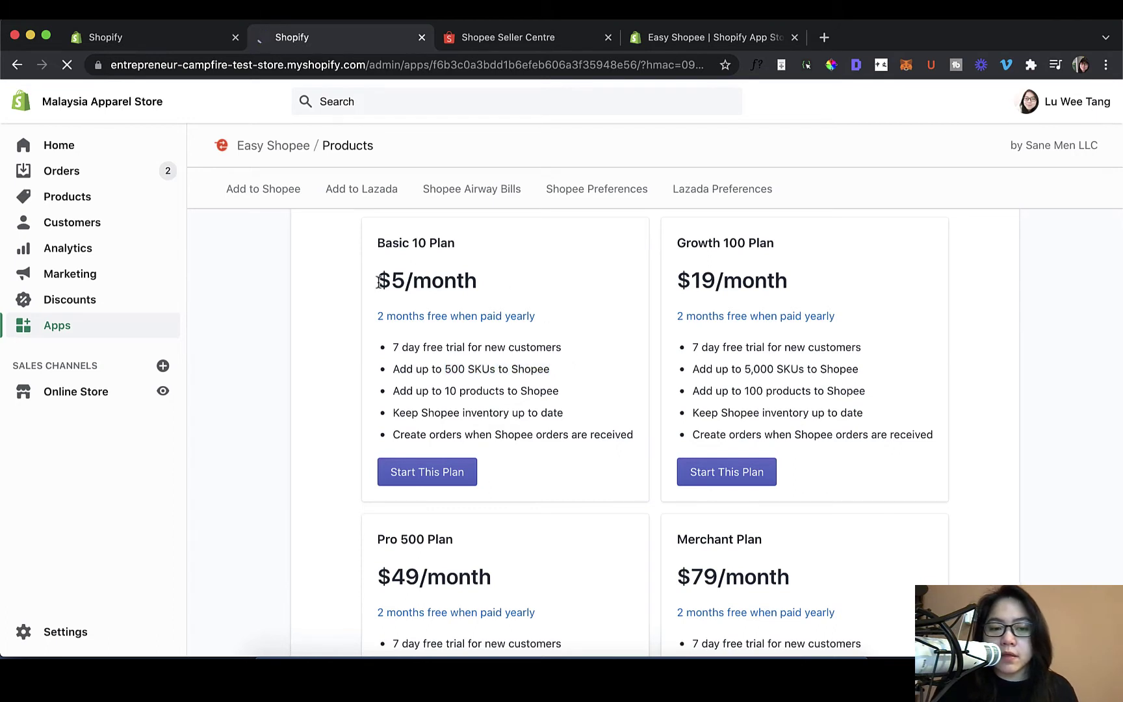
drag(377, 279, 399, 281)
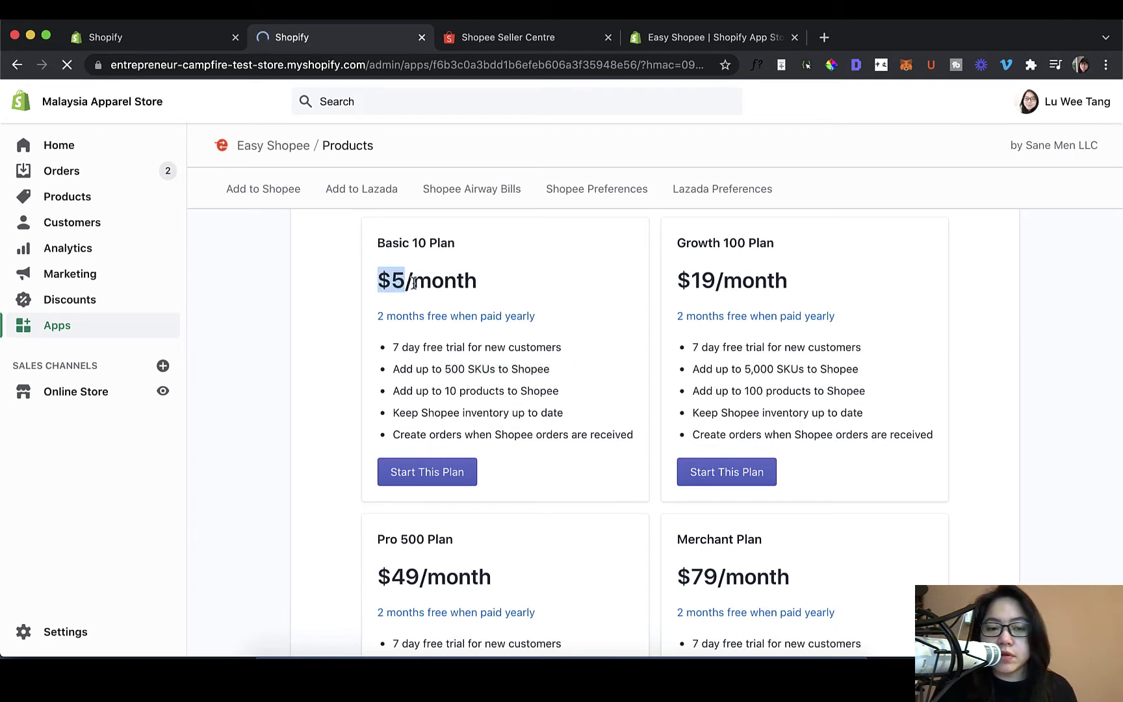
click(442, 296)
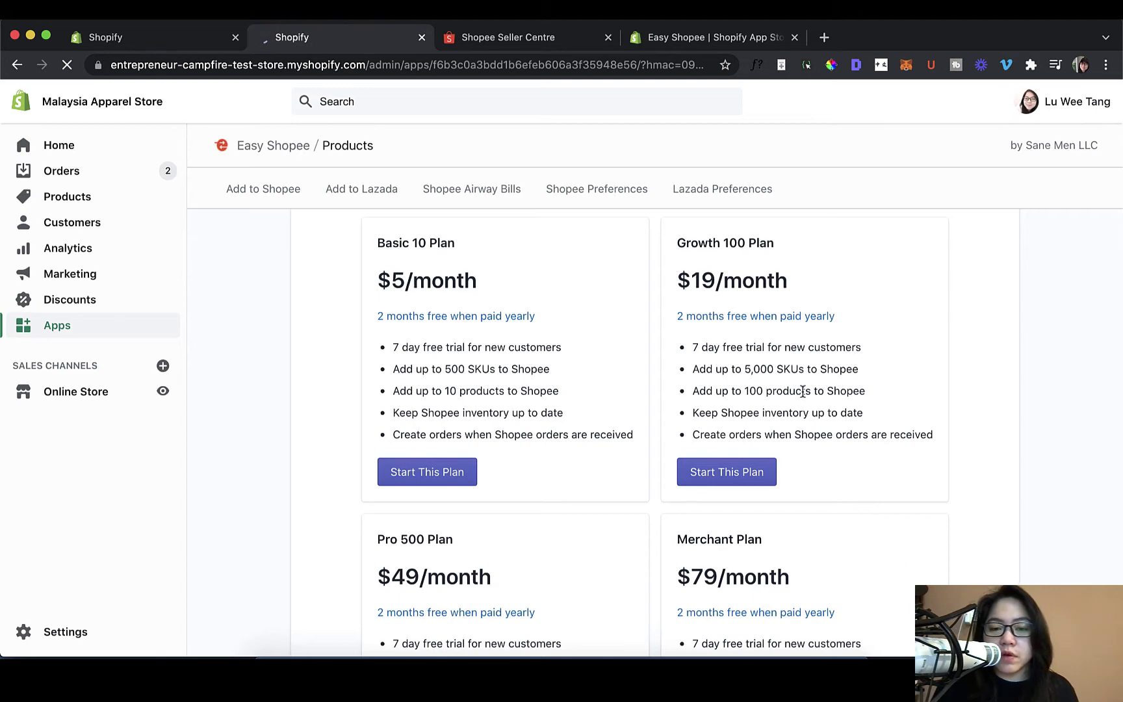
triple_click(717, 275)
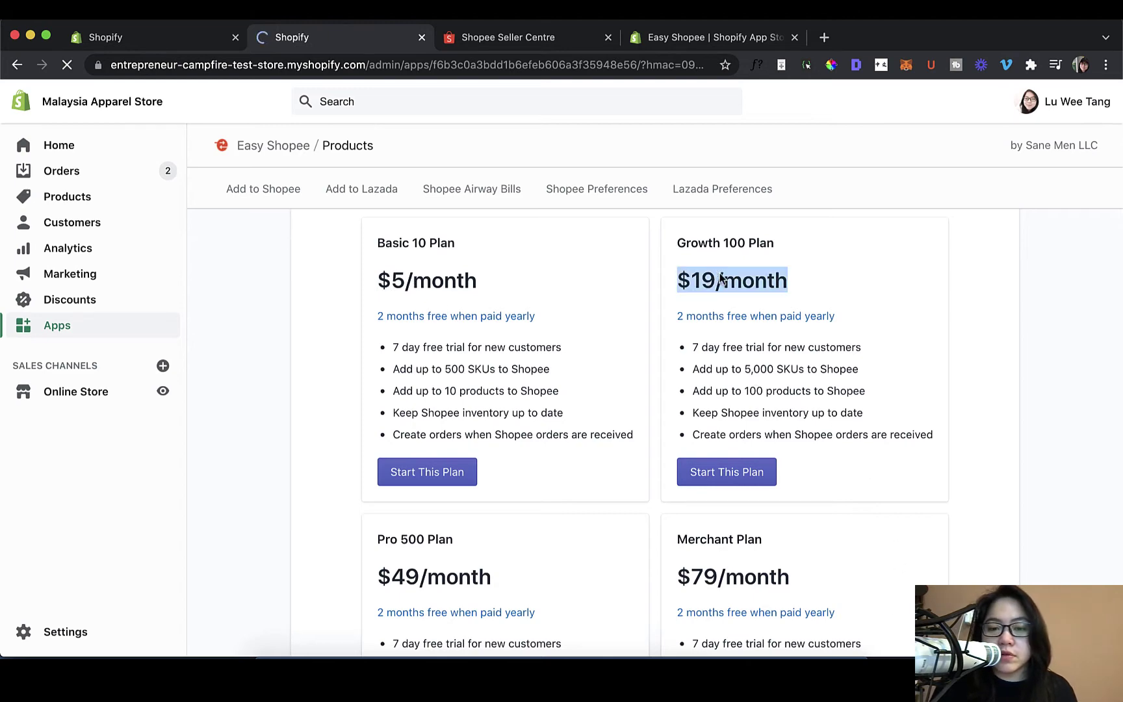
scroll(940, 483, down, 4)
scroll(940, 484, up, 4)
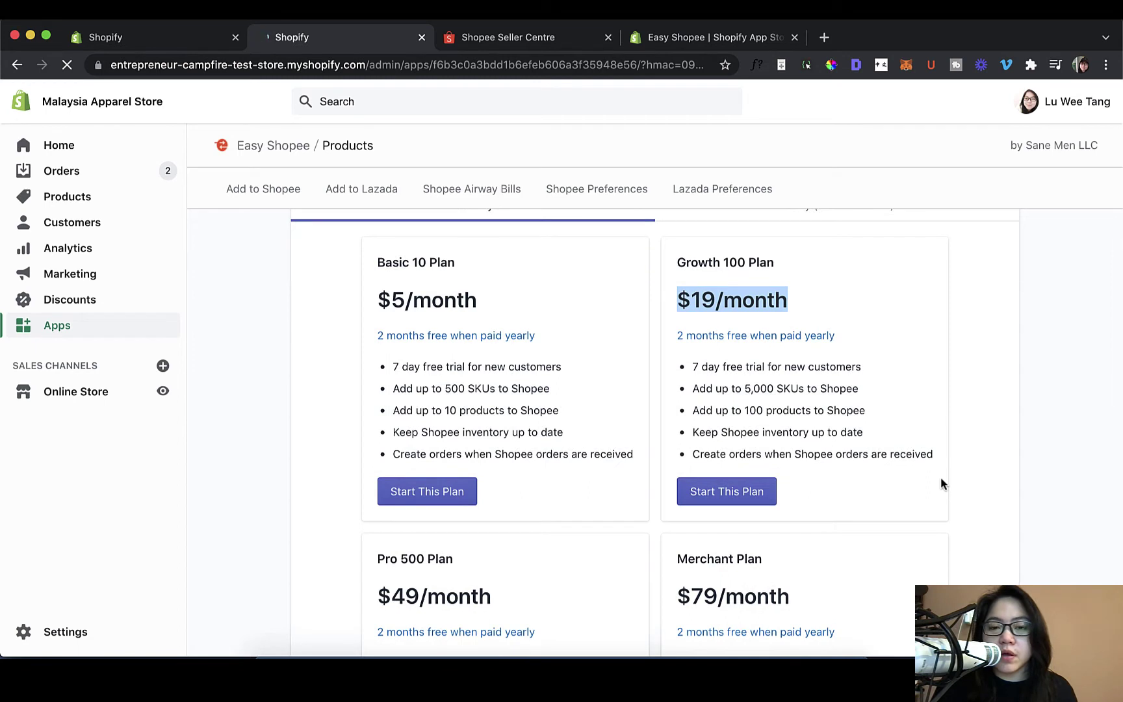
scroll(932, 488, up, 1)
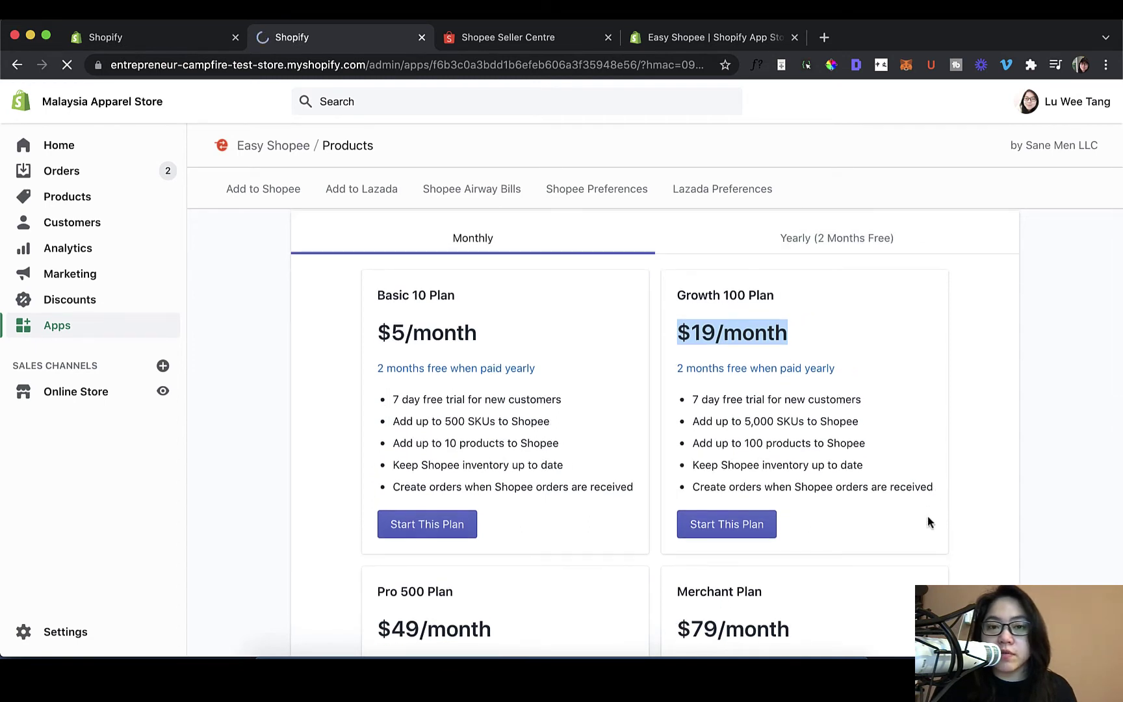
triple_click(433, 421)
click(625, 423)
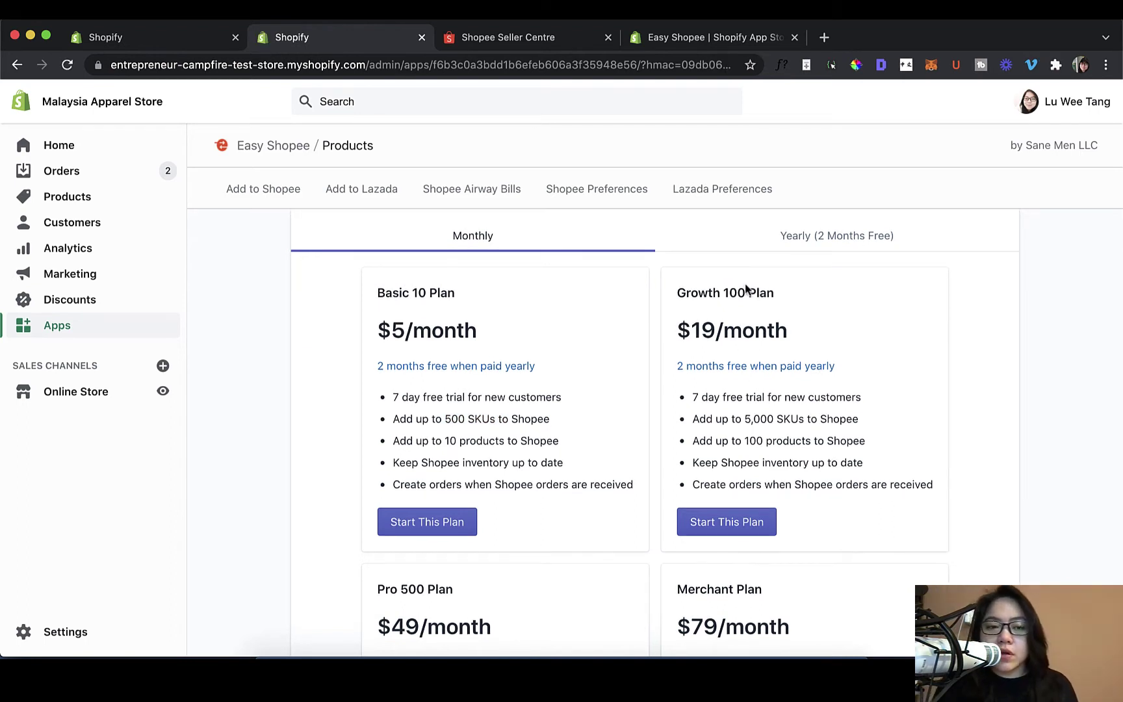
- Open and reload the Add to Shopee section
scroll(741, 306, up, 1)
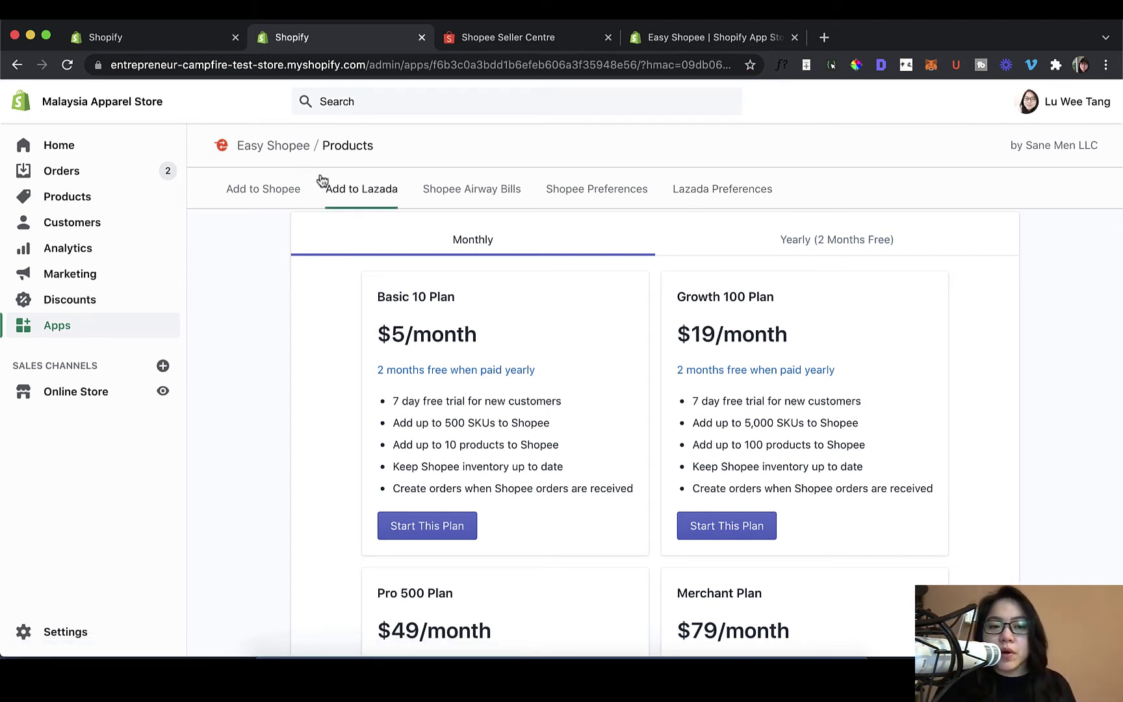
click(271, 210)
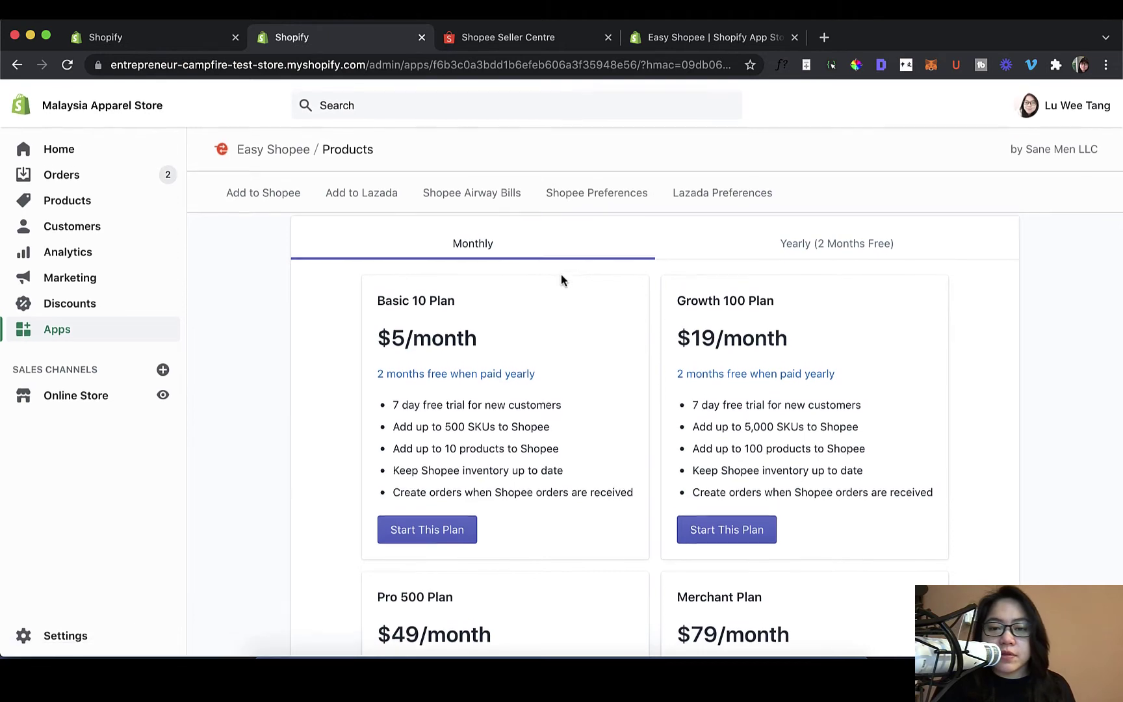
click(256, 188)
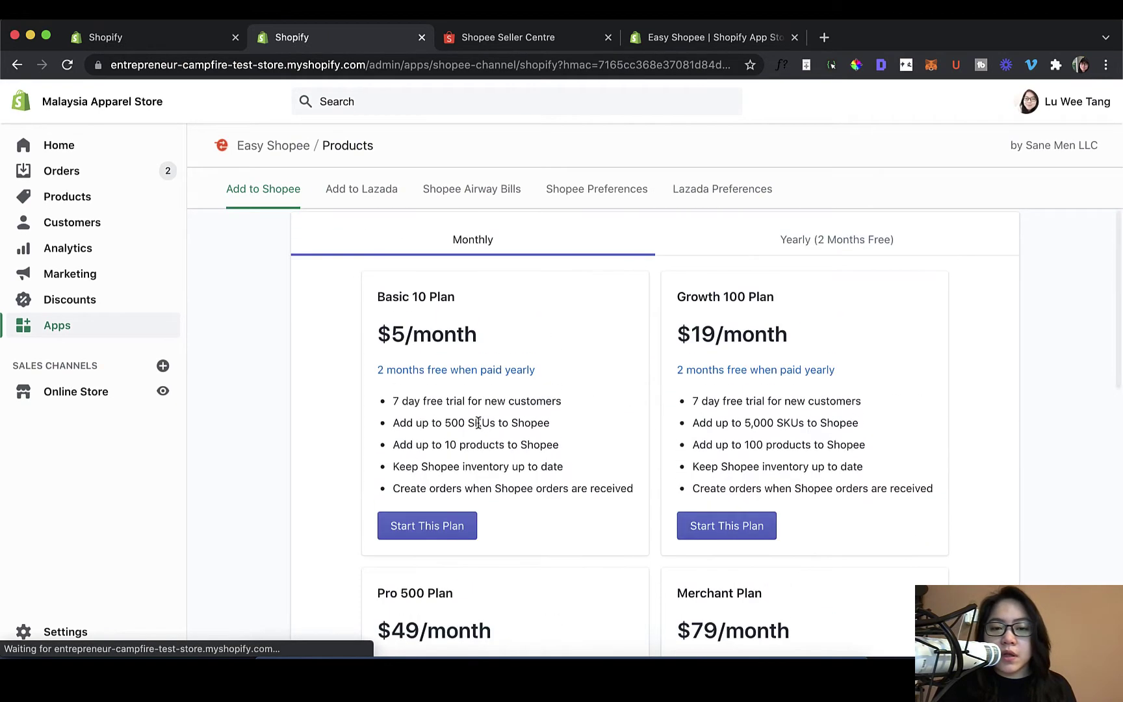
scroll(478, 423, down, 4)
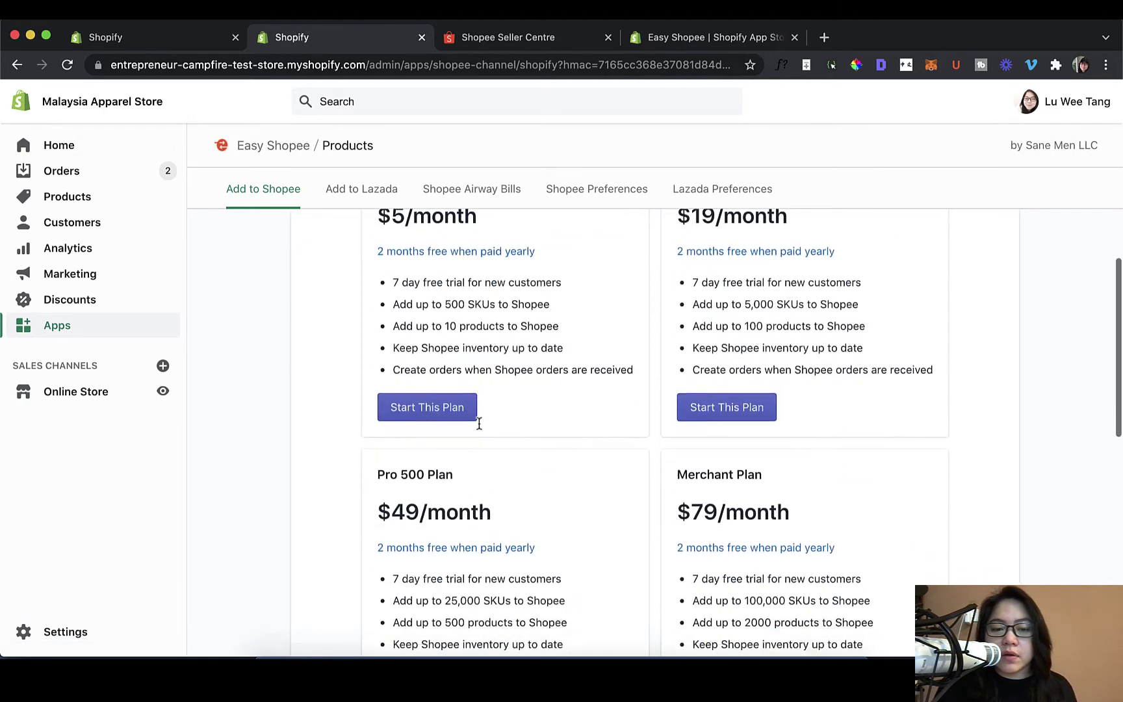
- Choose the Basic 10 plan and start its 7-day free trial at $5.00 every 30 days
click(410, 411)
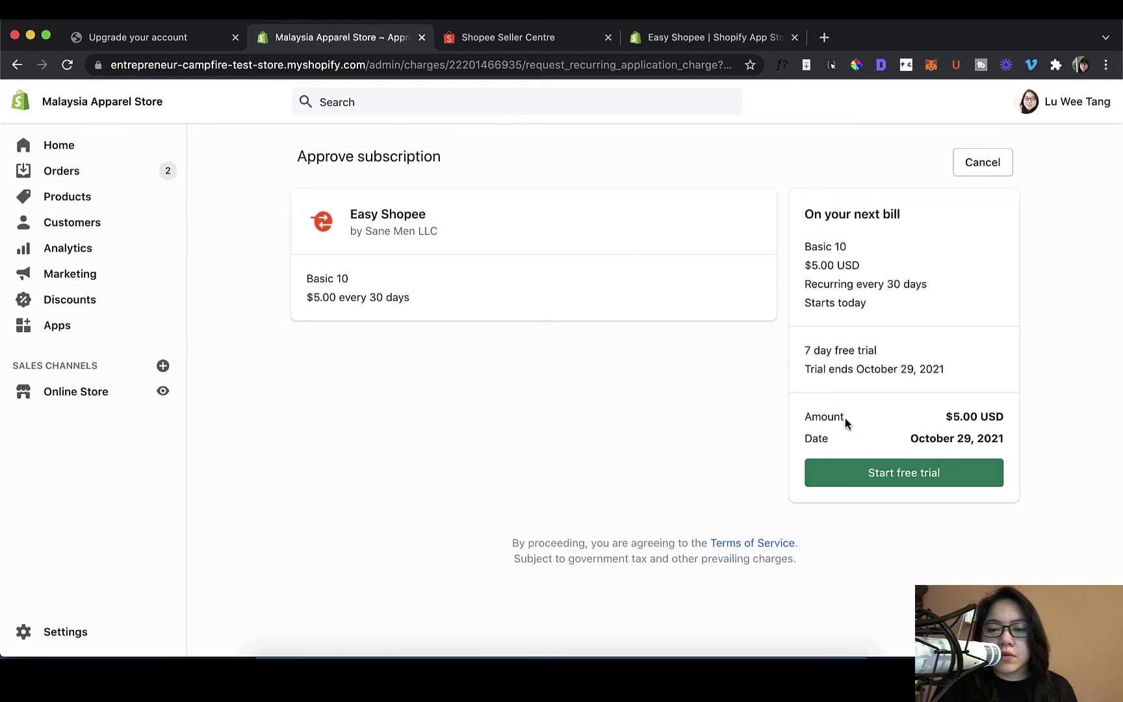
click(890, 481)
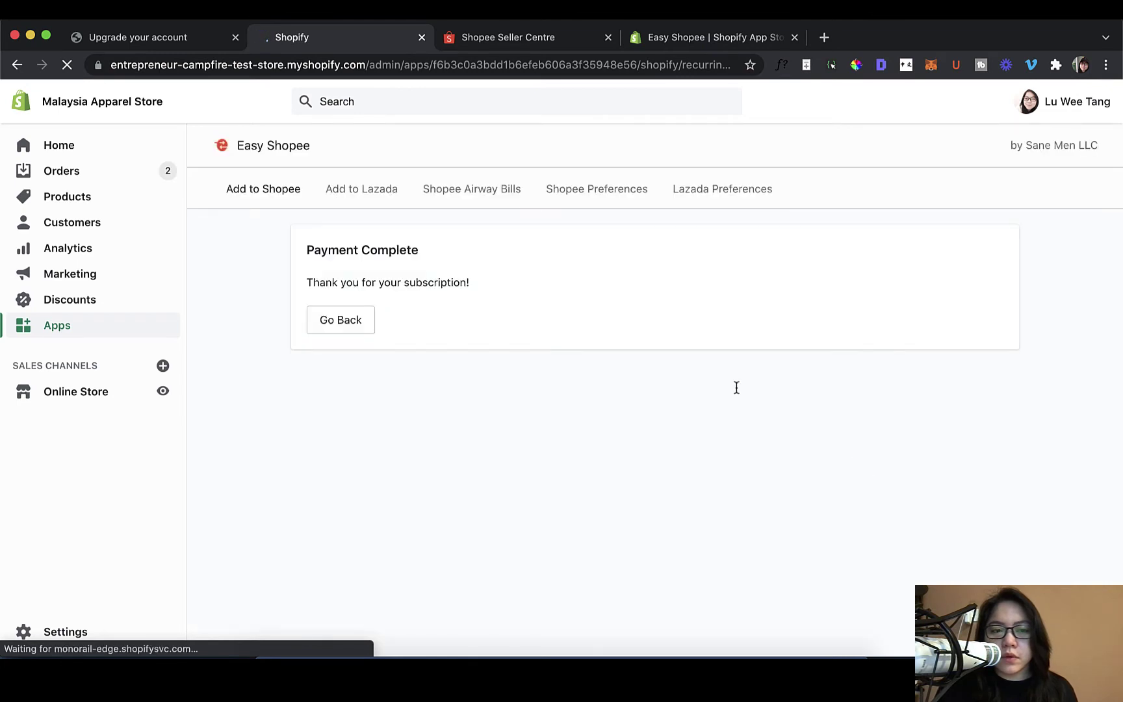
- Log in to Shopee Open Platform as a Malaysia (MY) seller with the account email and password
click(350, 325)
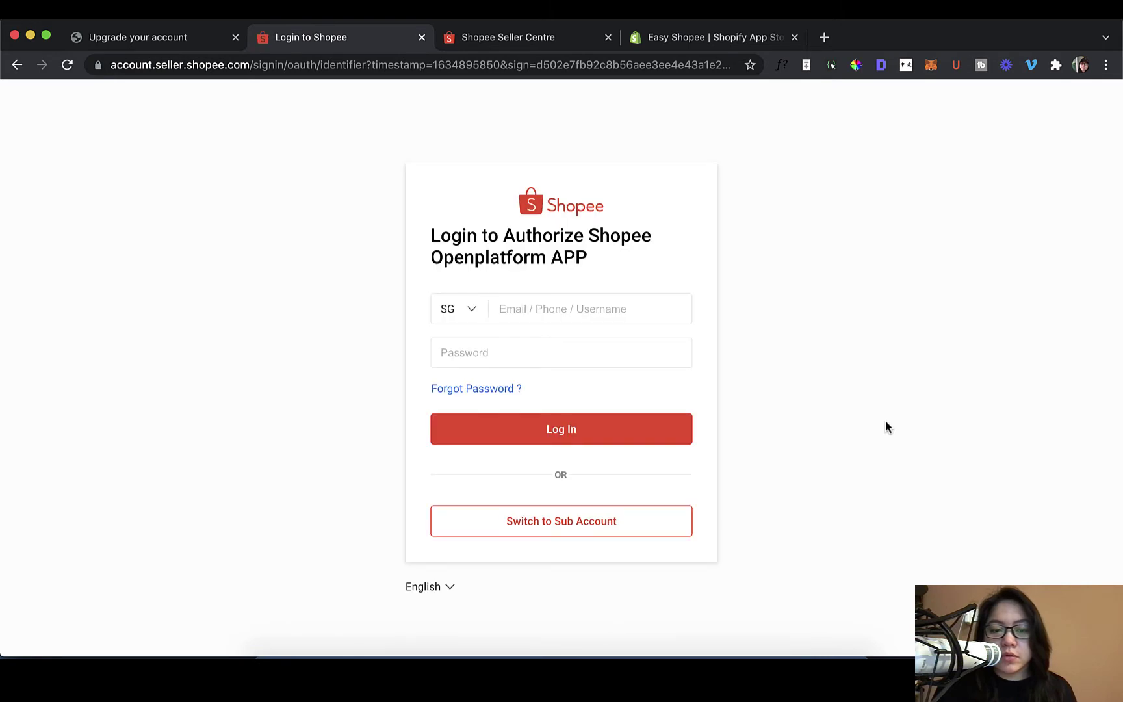
click(476, 320)
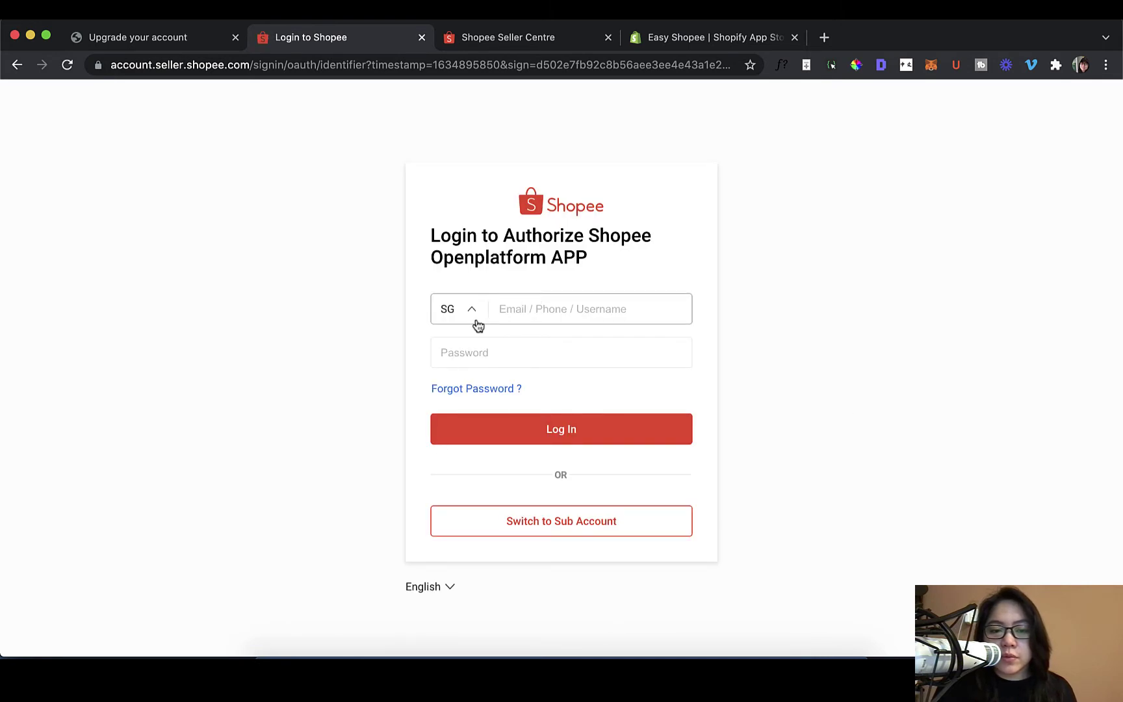
click(481, 373)
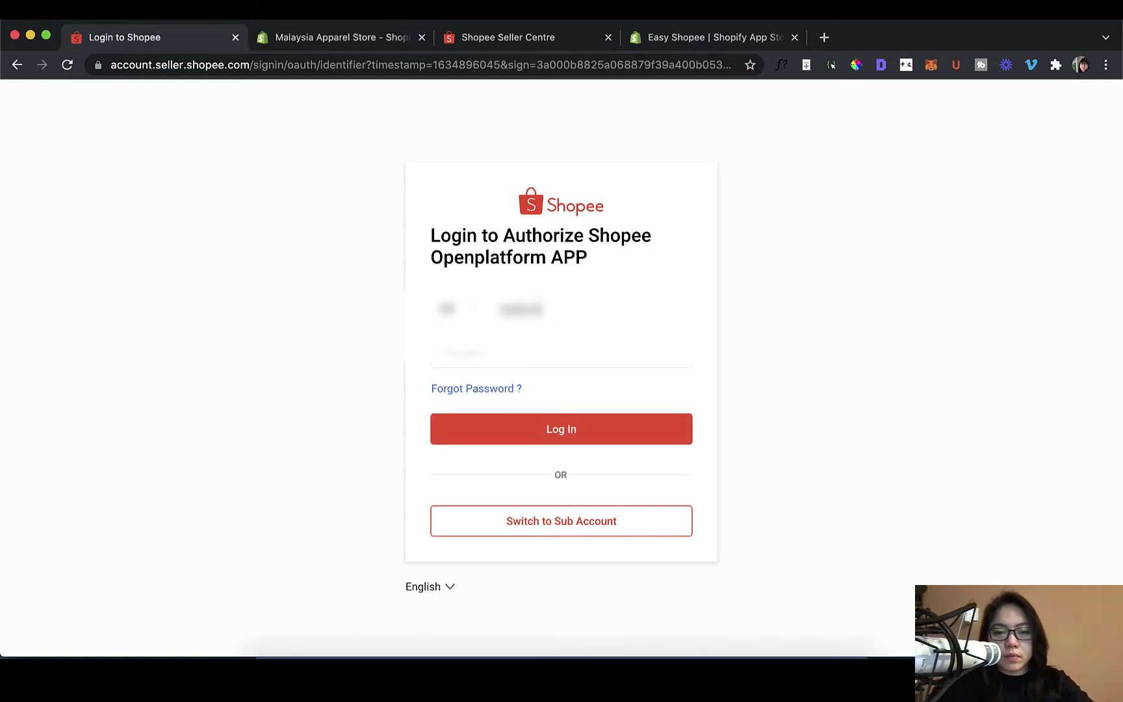
text(g@gmail.com)
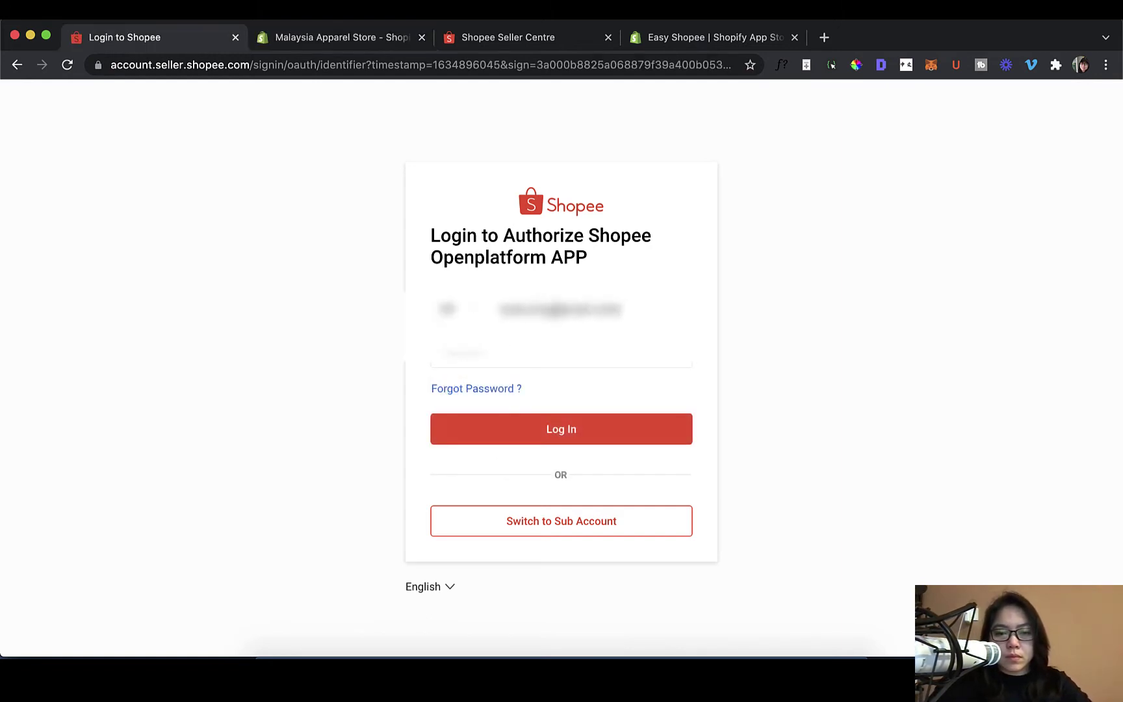
text(.my)
key(Tab)
text(****)
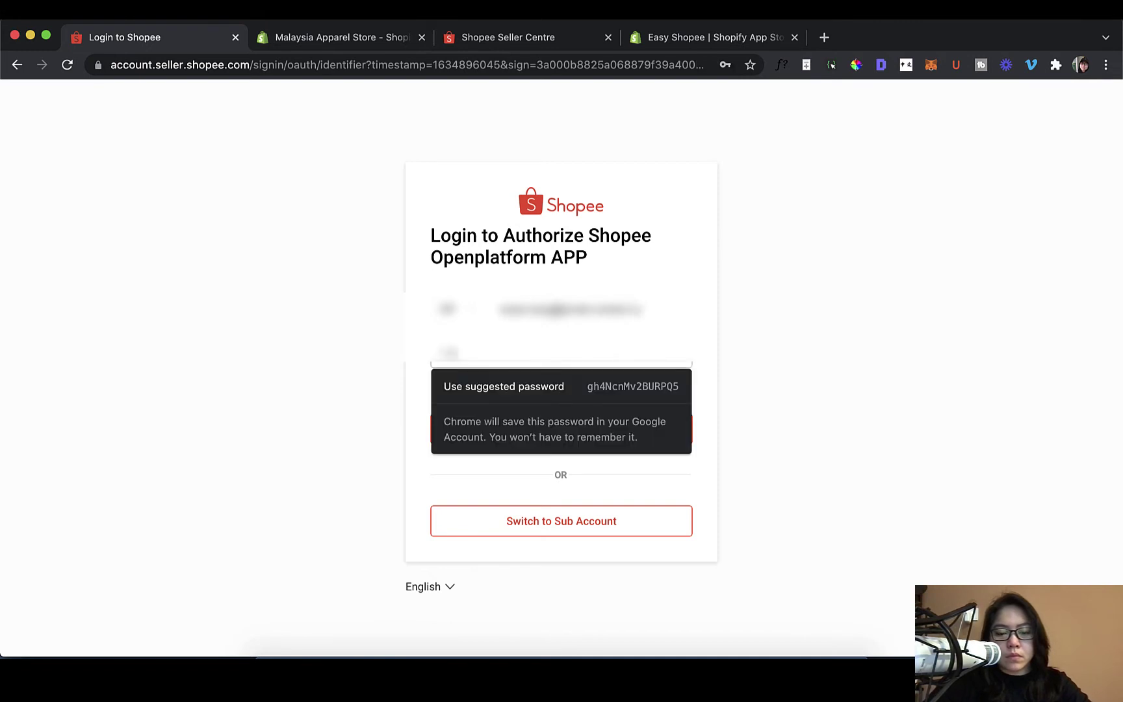
text(*******)
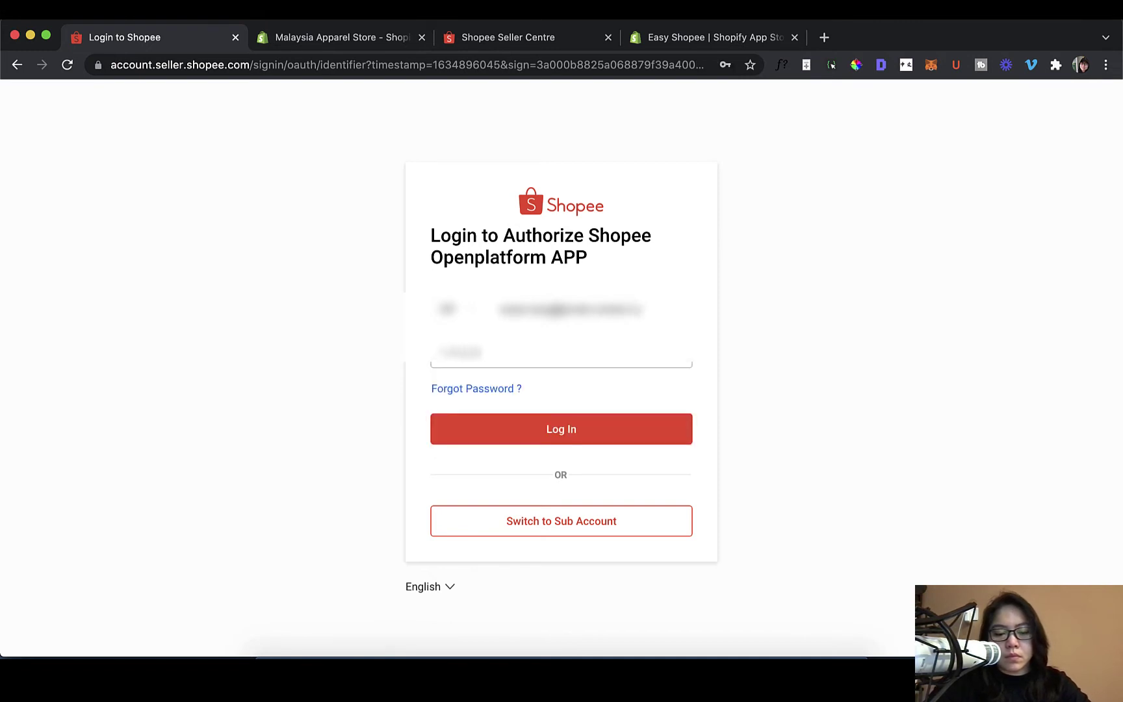
key(Return)
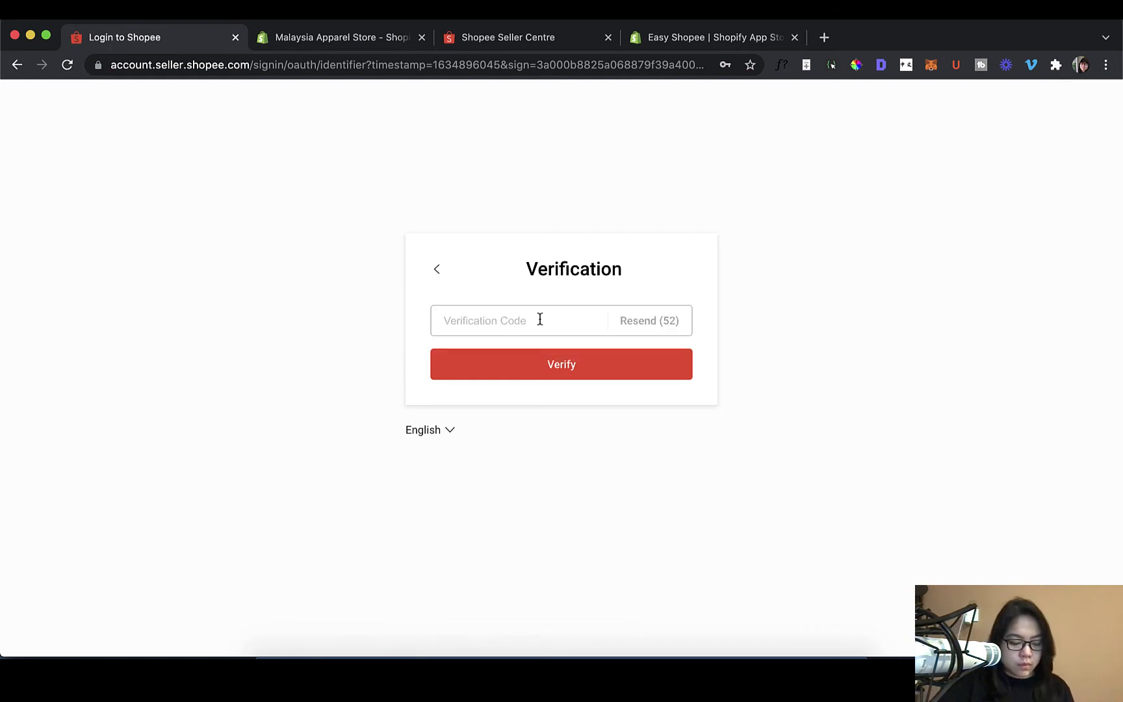
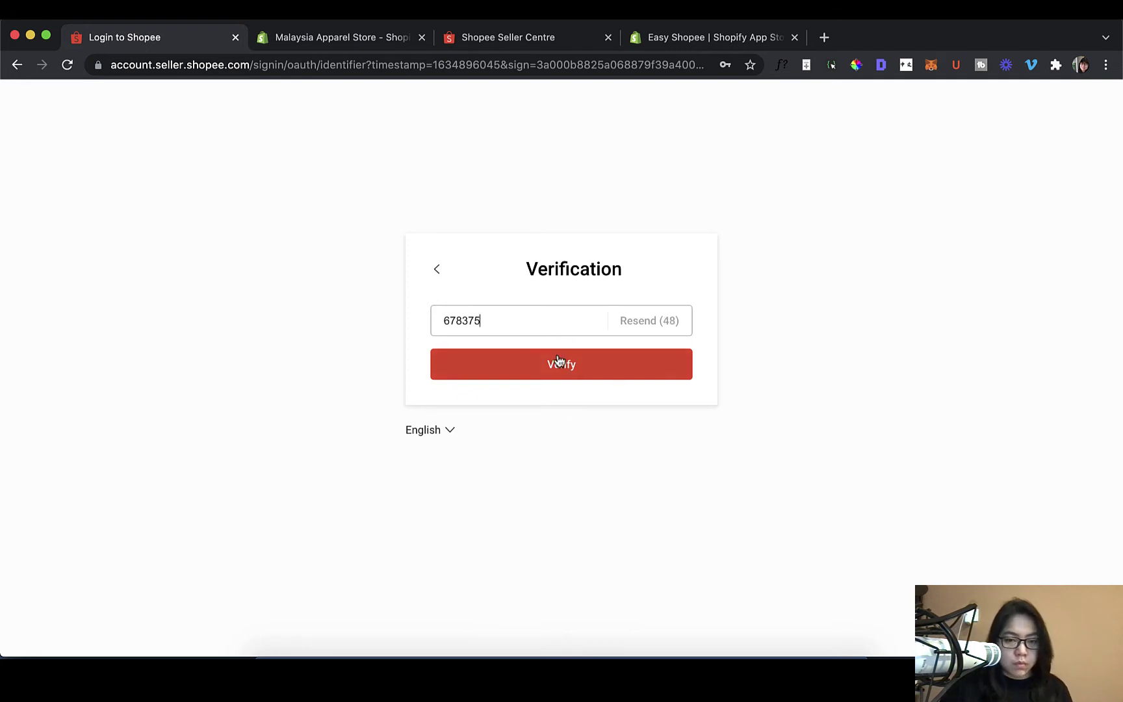
- Enter the verification code, then confirm Easy Shopee's authorization for the shop
click(577, 366)
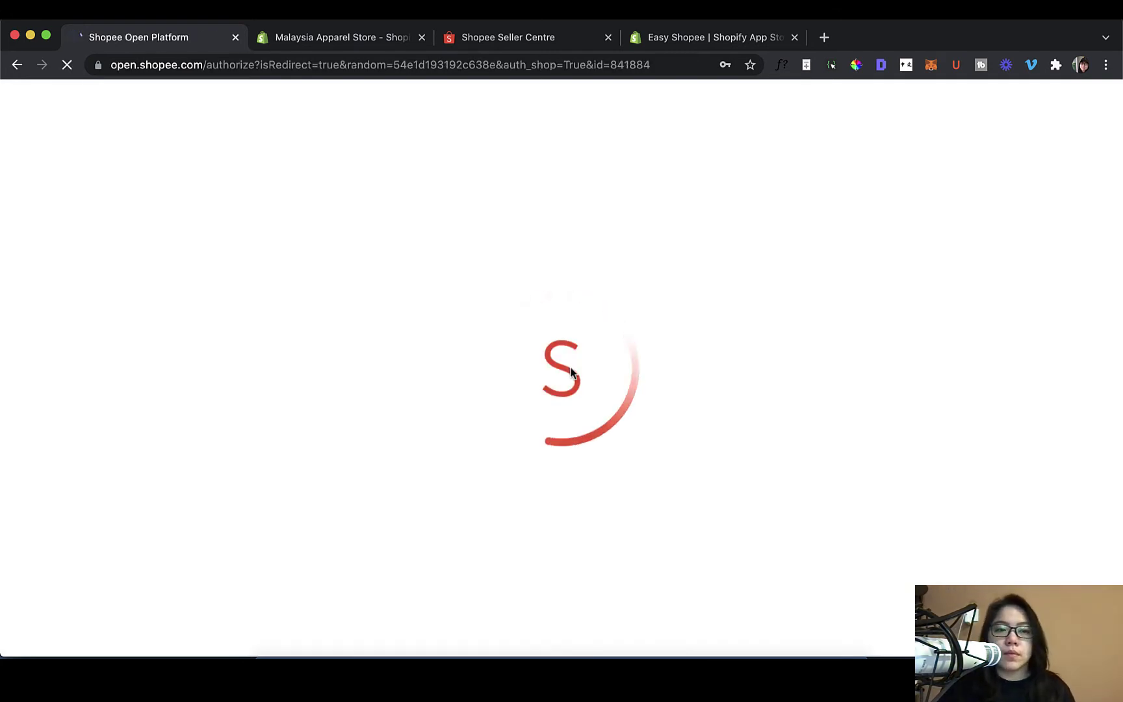
click(751, 88)
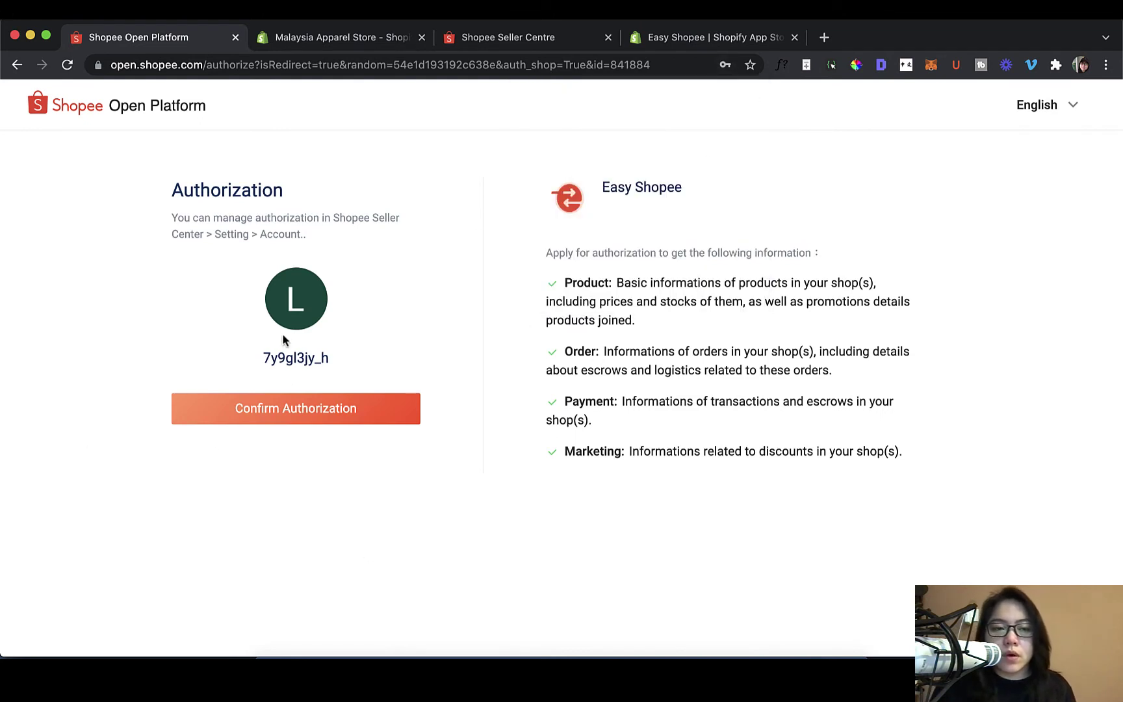
click(394, 408)
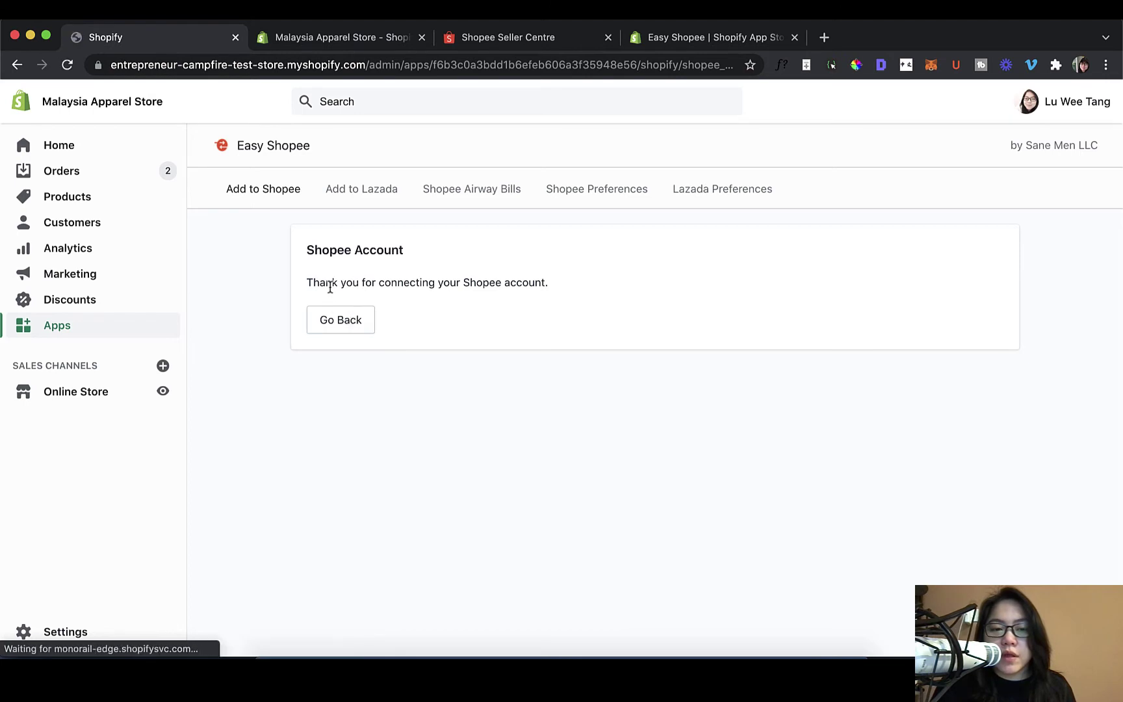
- Return to the product list, review the Basic White T-shirt's issues, and choose Fix Product
click(357, 320)
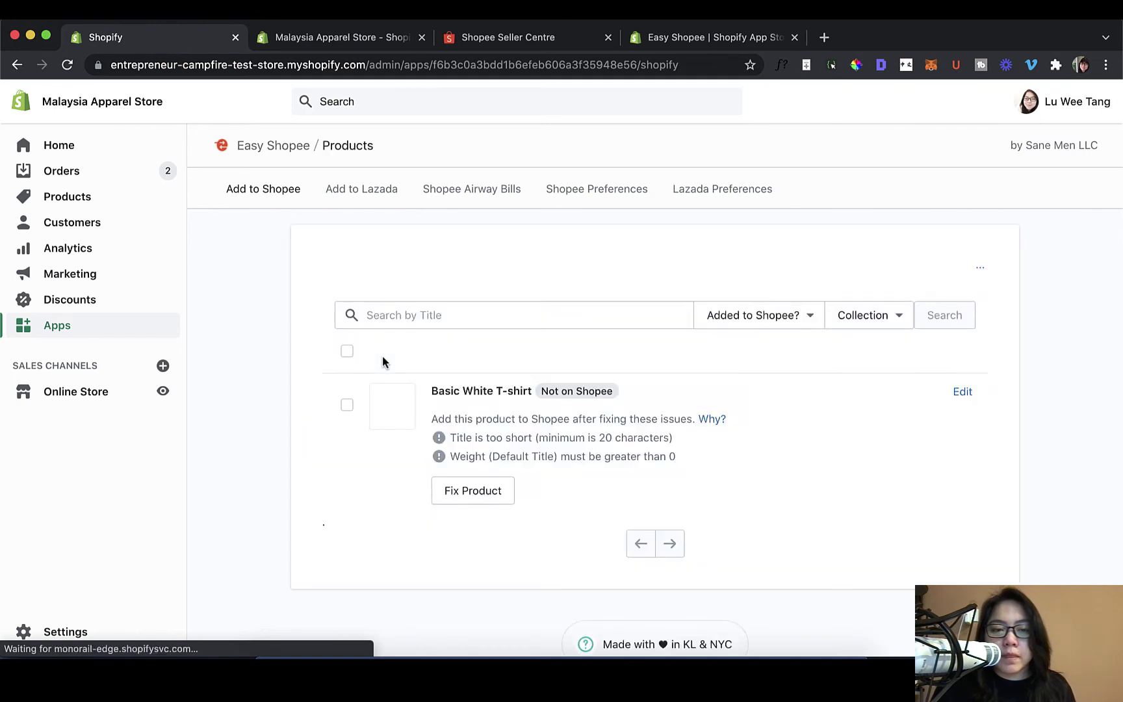
scroll(574, 424, down, 2)
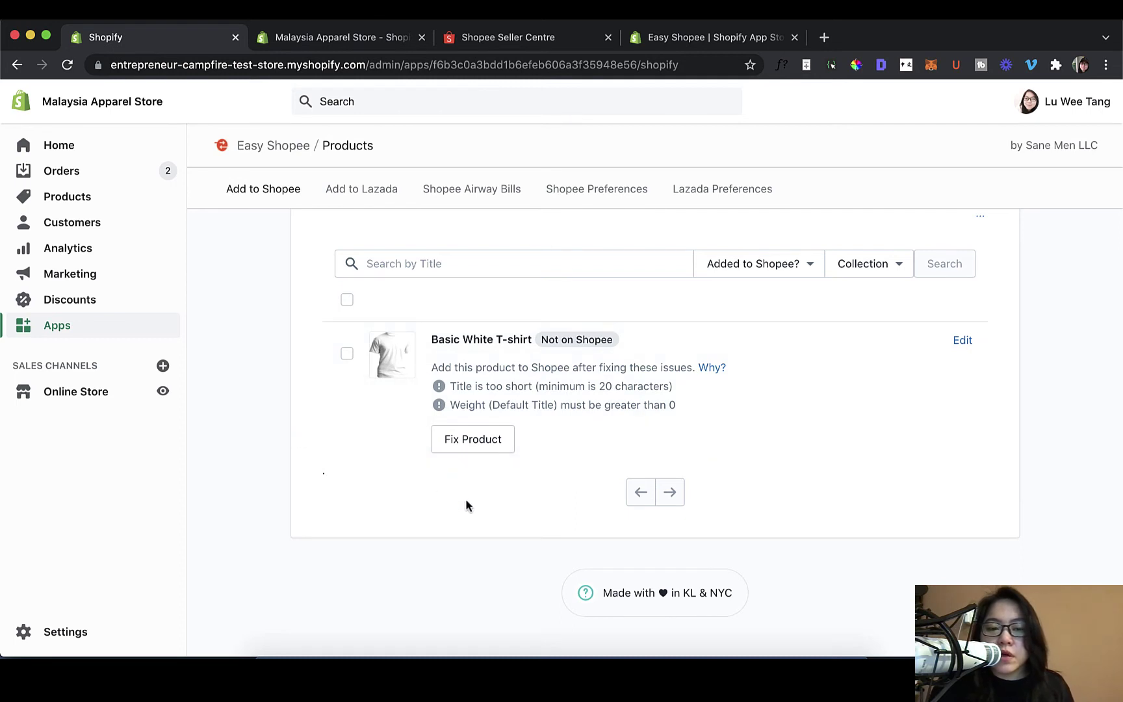
scroll(465, 499, up, 2)
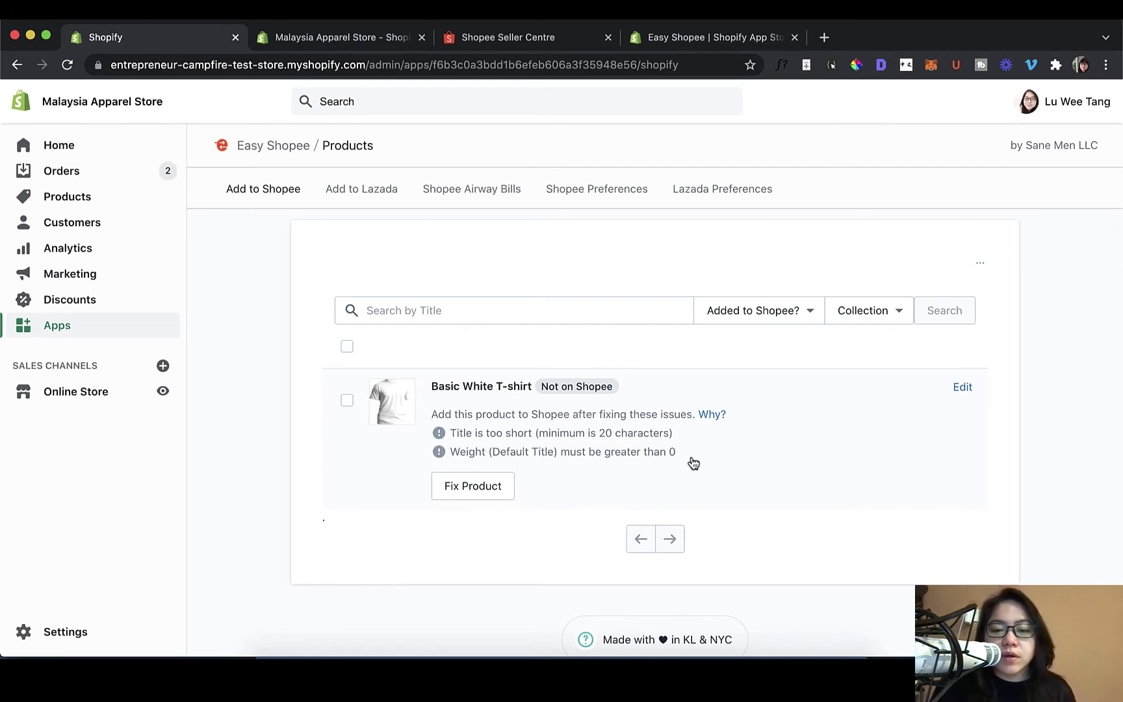
click(493, 495)
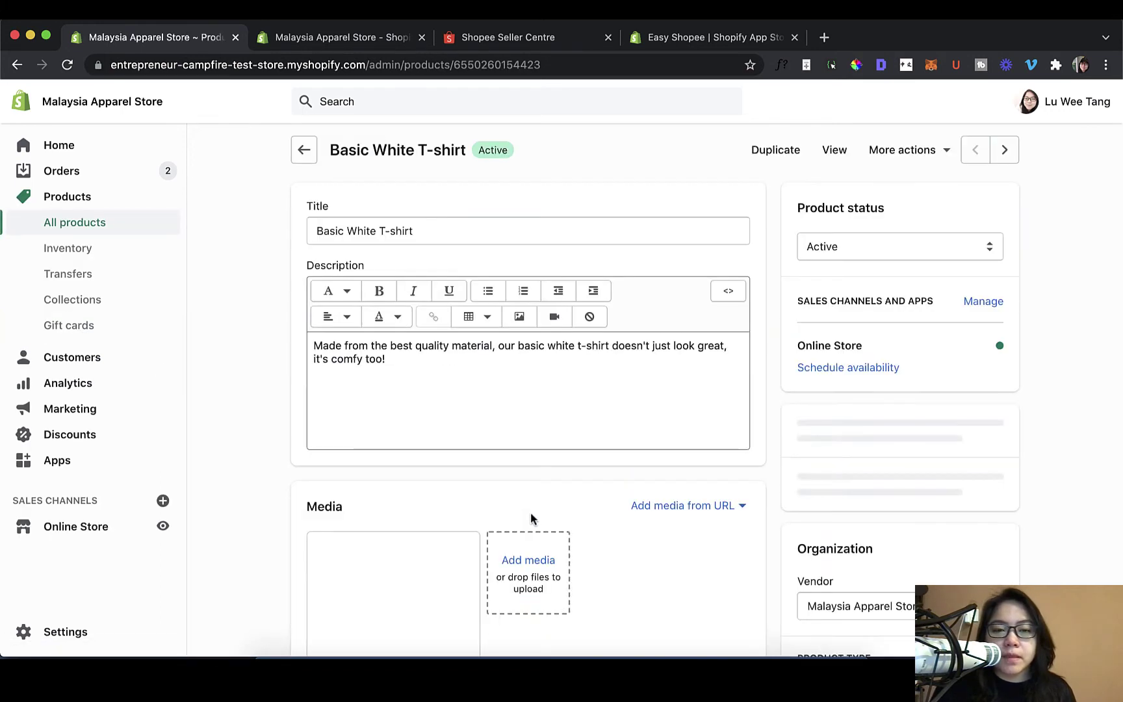
- Retitle the product 'Basic White T-shirt for Men (300gsm) - Ready Stock', set weight 0.5 kg, and save
click(522, 235)
text(for Men)
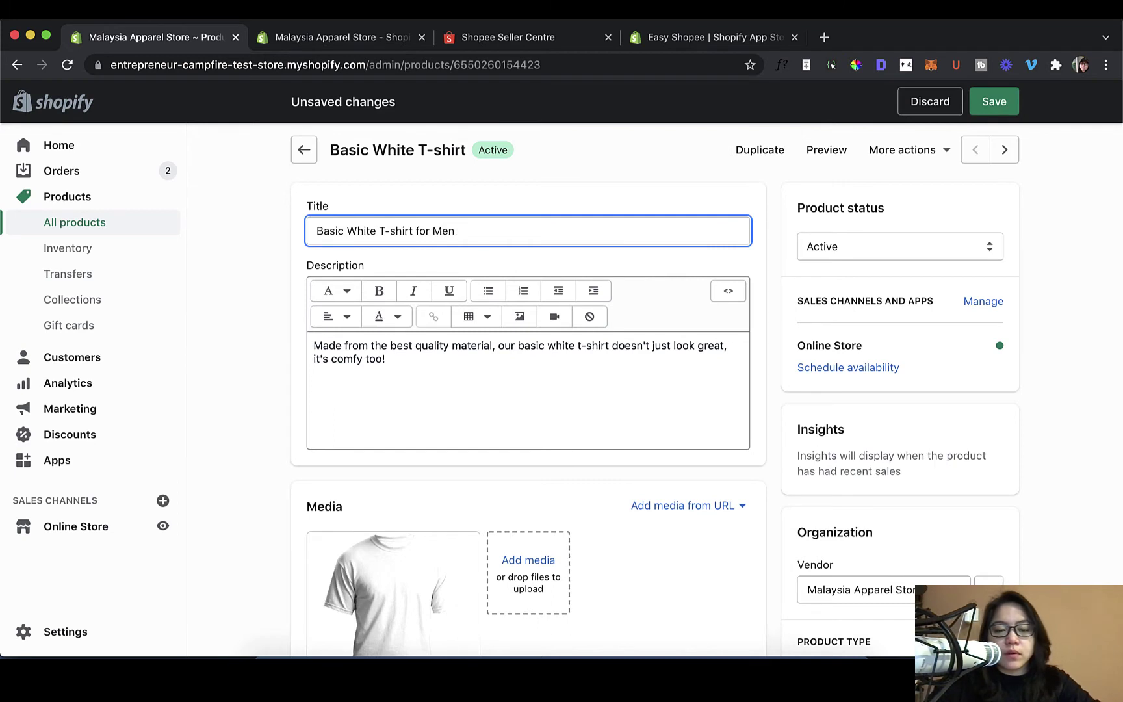
text( (300gsm)
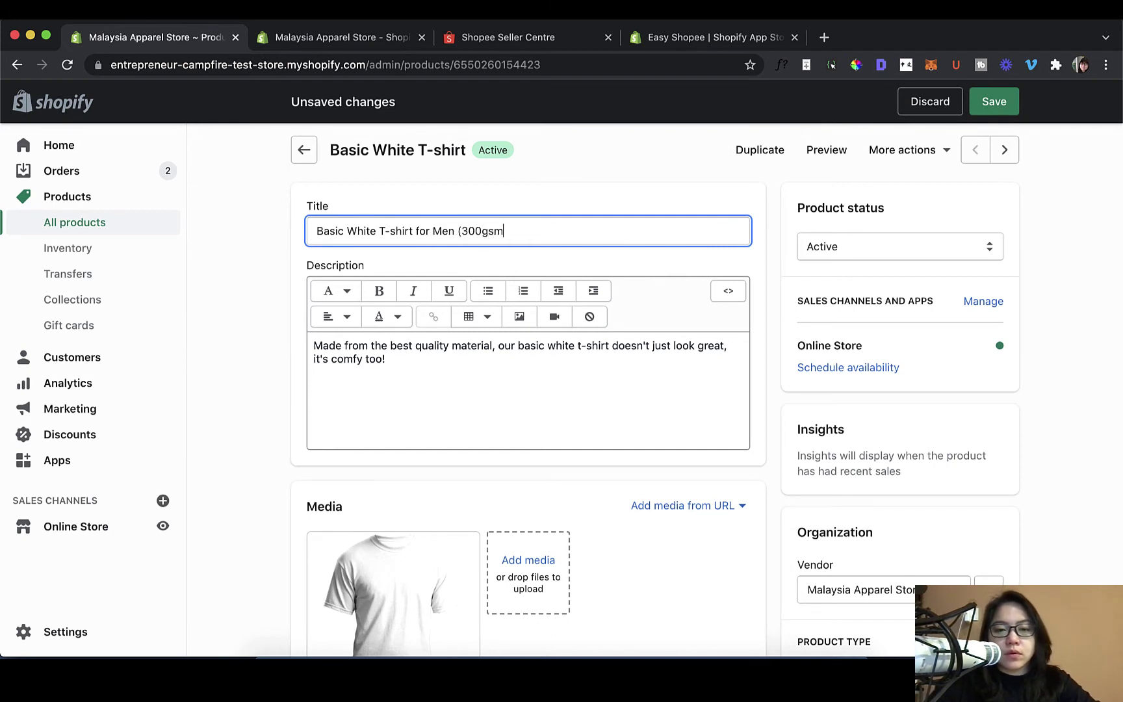
text() - Ready Stock)
scroll(567, 305, down, 8)
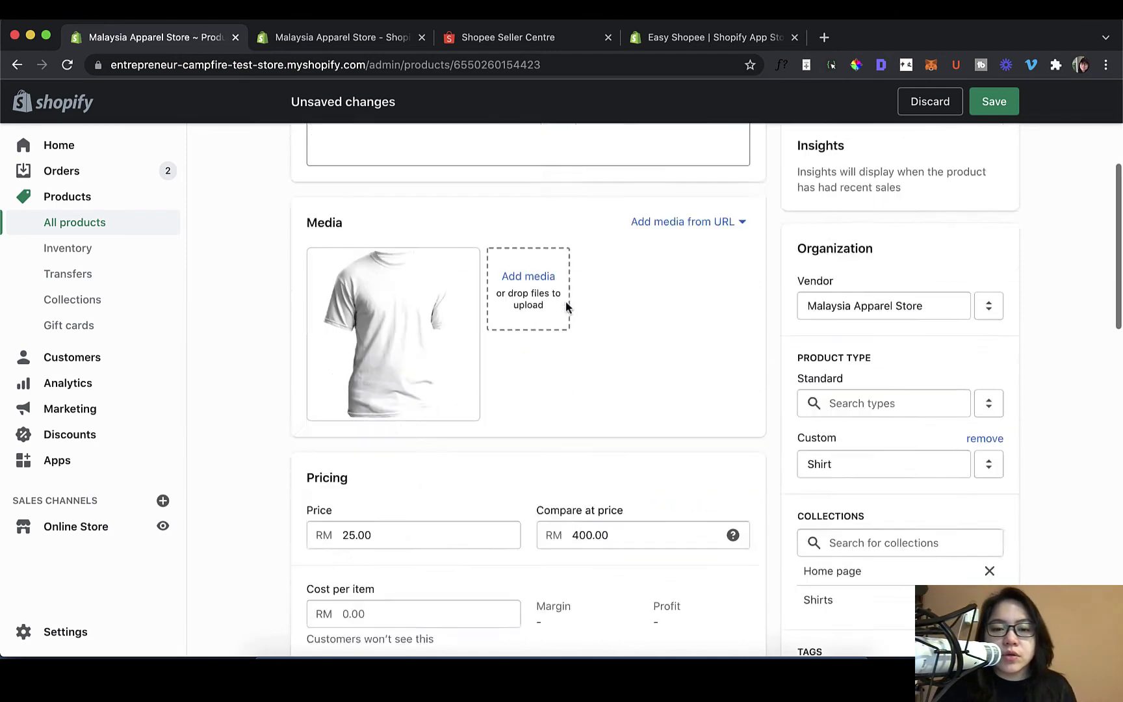
scroll(566, 305, down, 4)
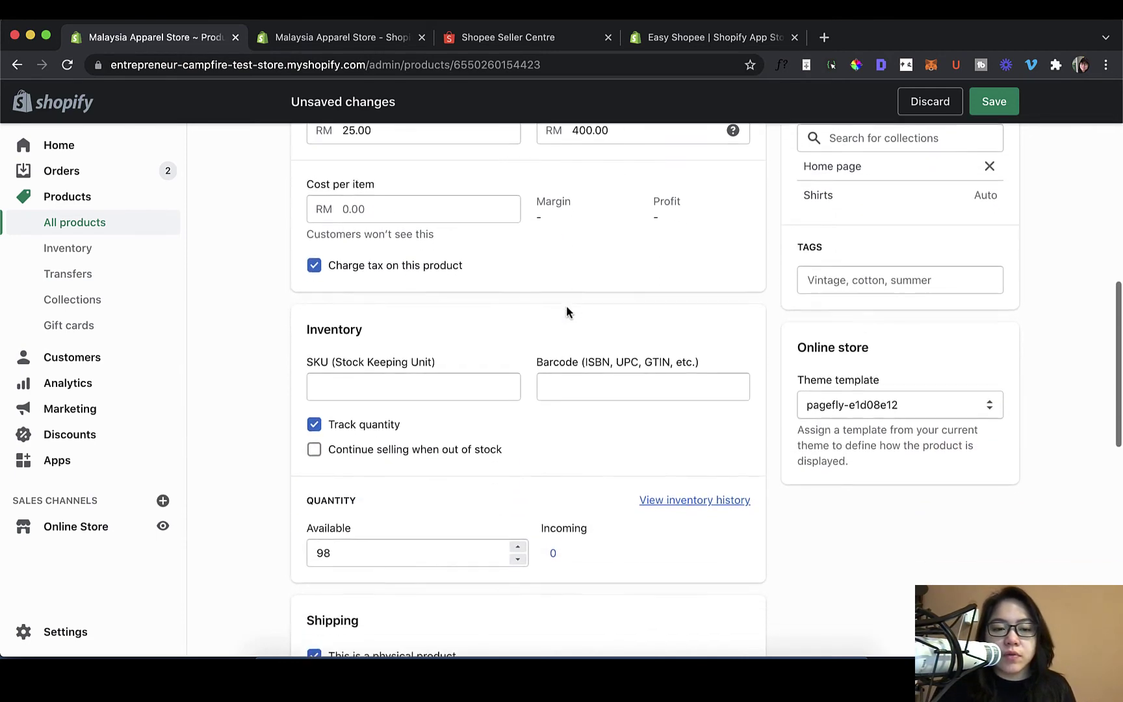
scroll(577, 336, down, 5)
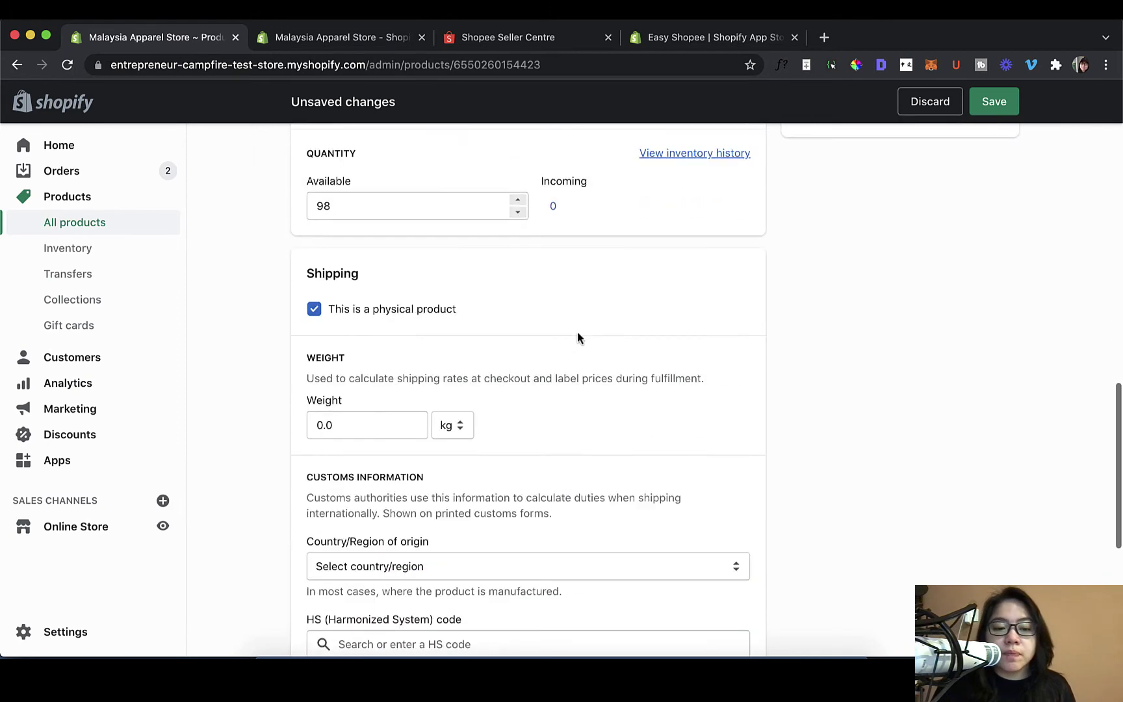
click(356, 431)
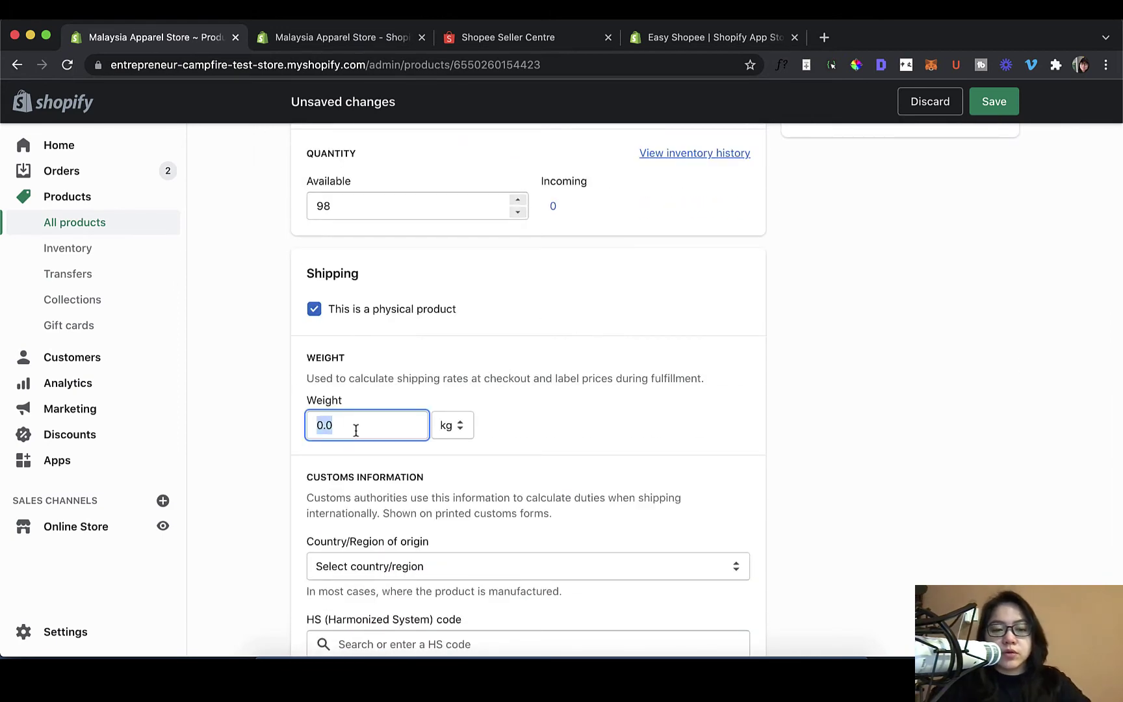
text(0)
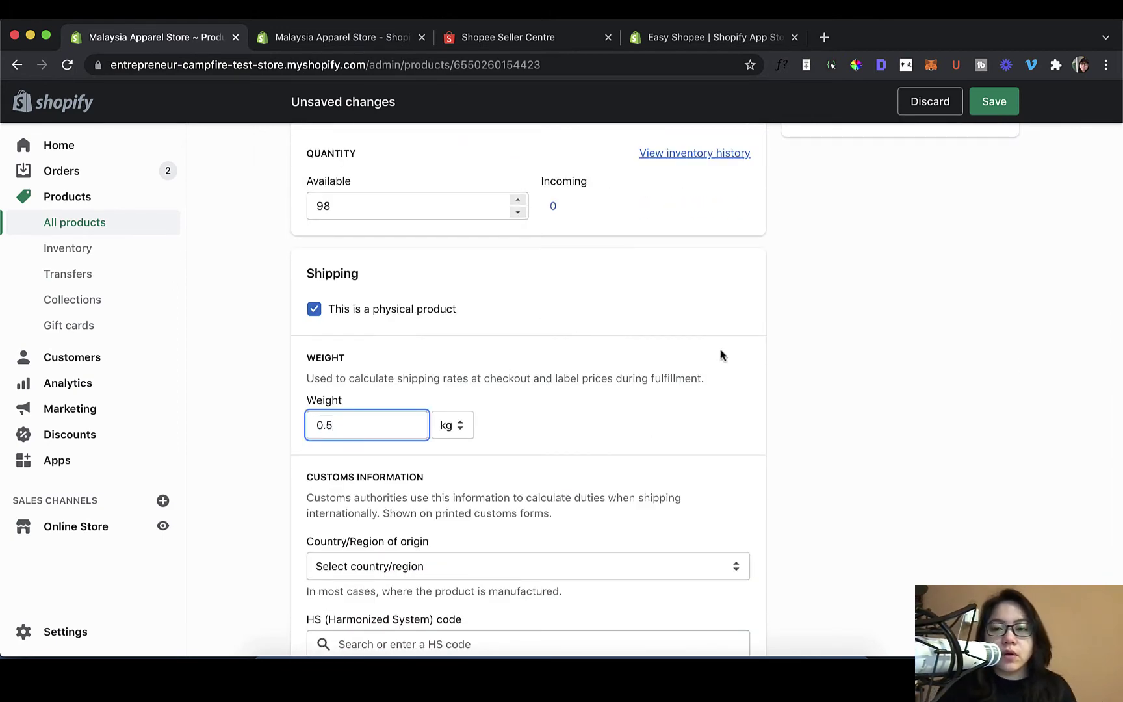
click(1004, 104)
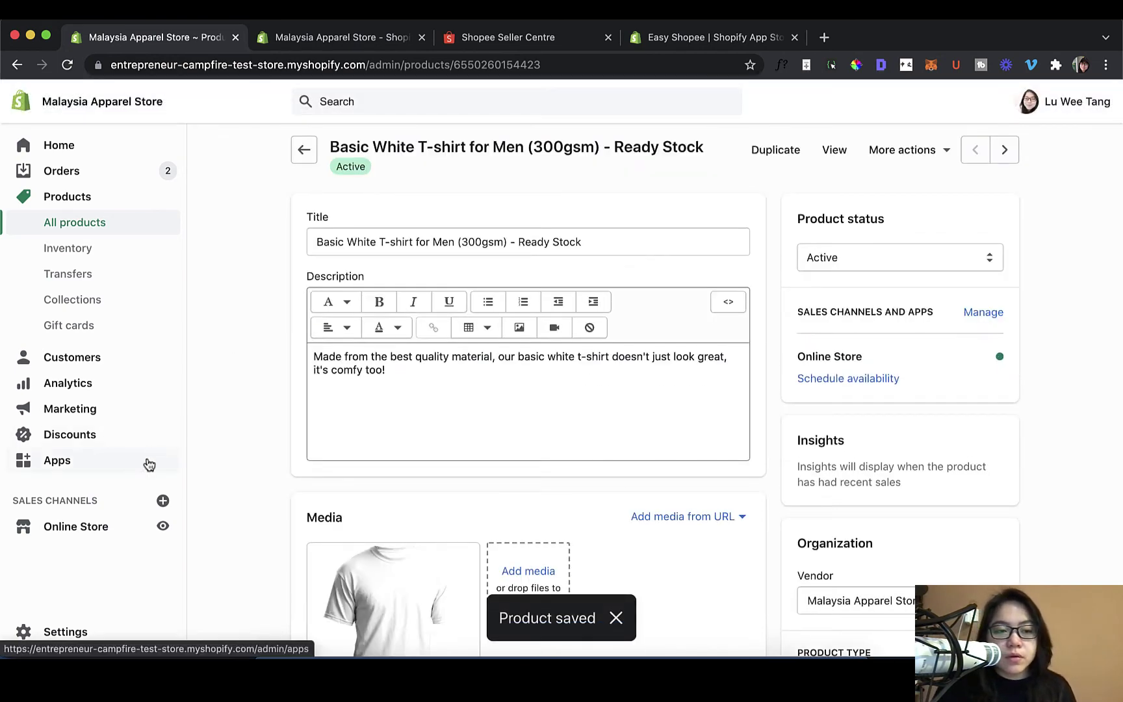
- In Easy Shopee, give the T-shirt category Men Clothes > Tops > T-Shirts and submit it to Shopee
click(149, 462)
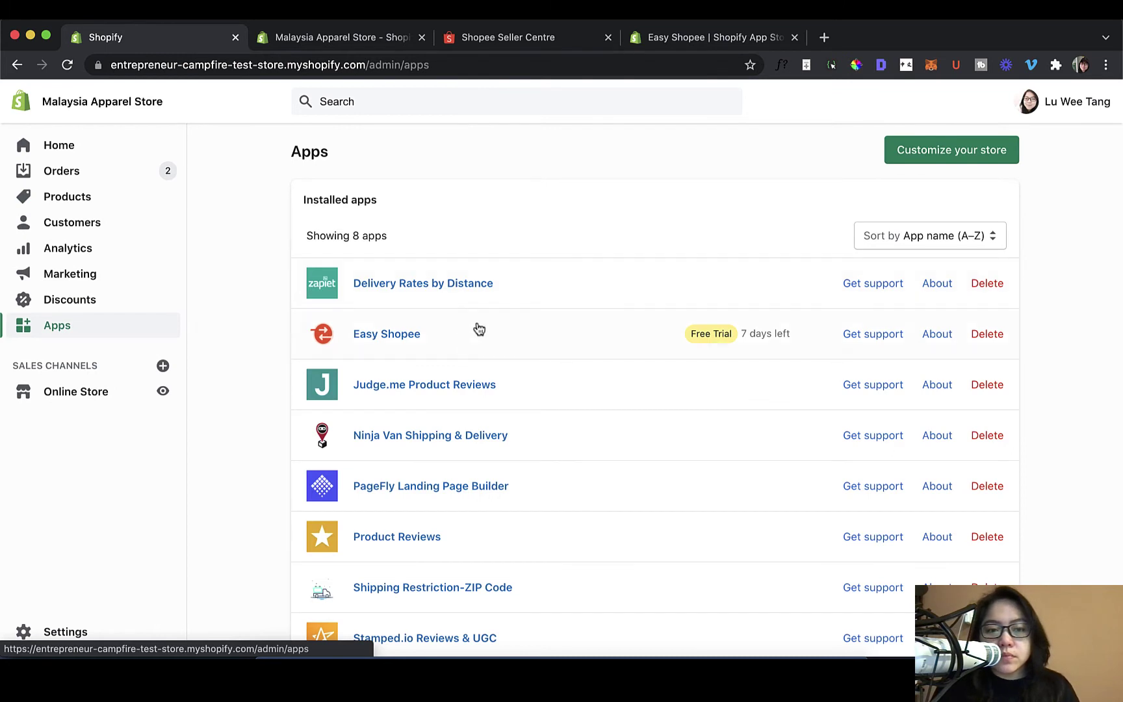
click(478, 330)
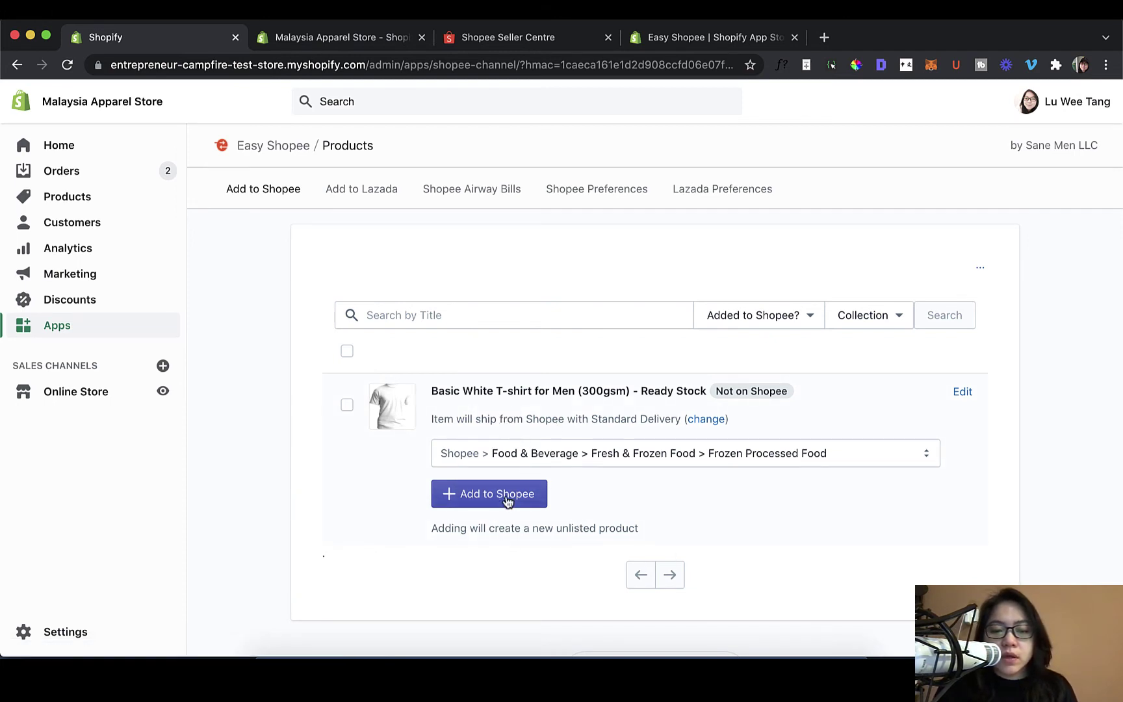
click(544, 454)
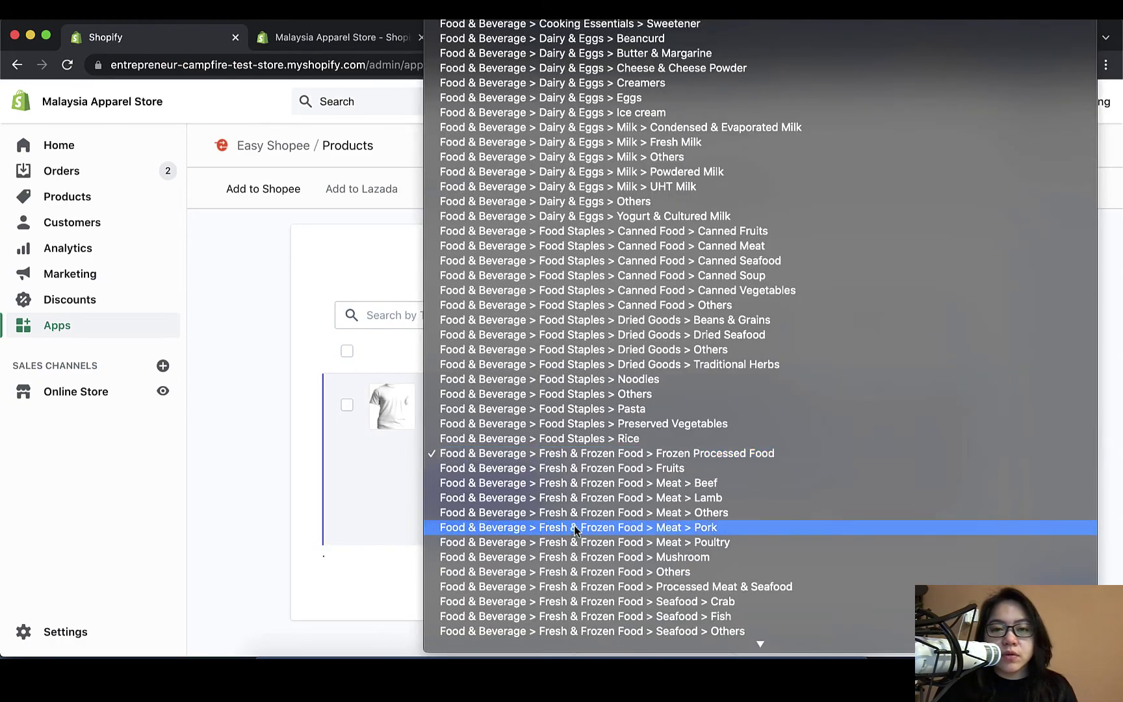
scroll(575, 530, up, 20)
scroll(579, 530, down, 5)
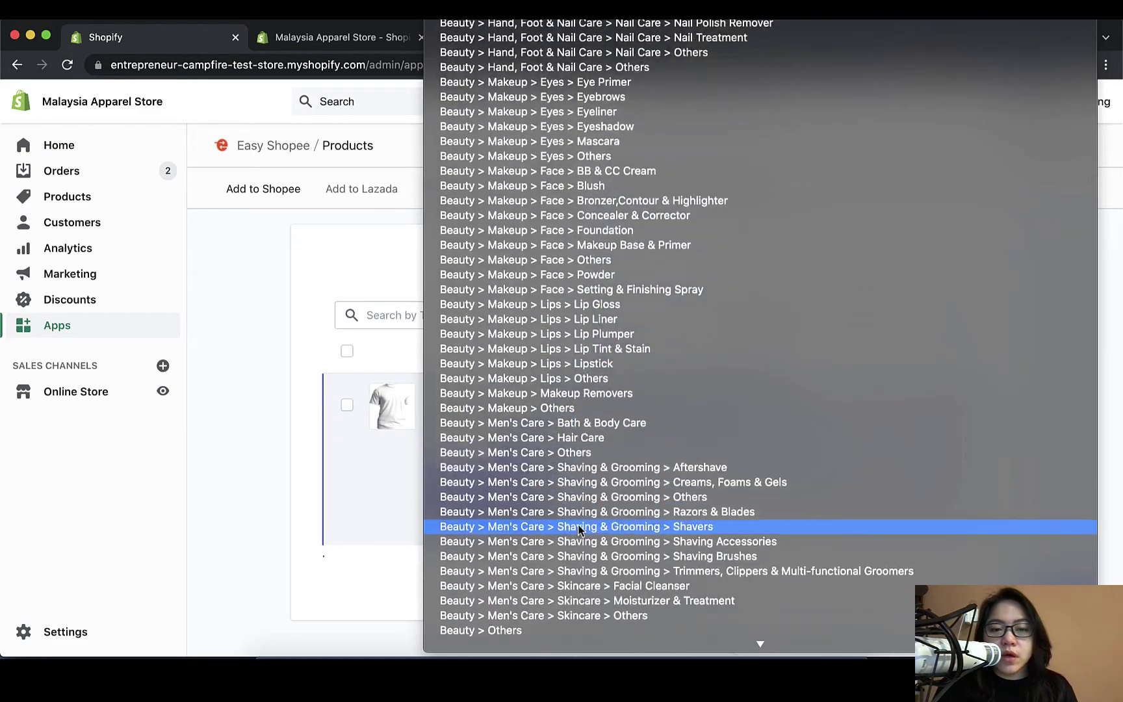
scroll(578, 529, down, 15)
scroll(578, 529, down, 10)
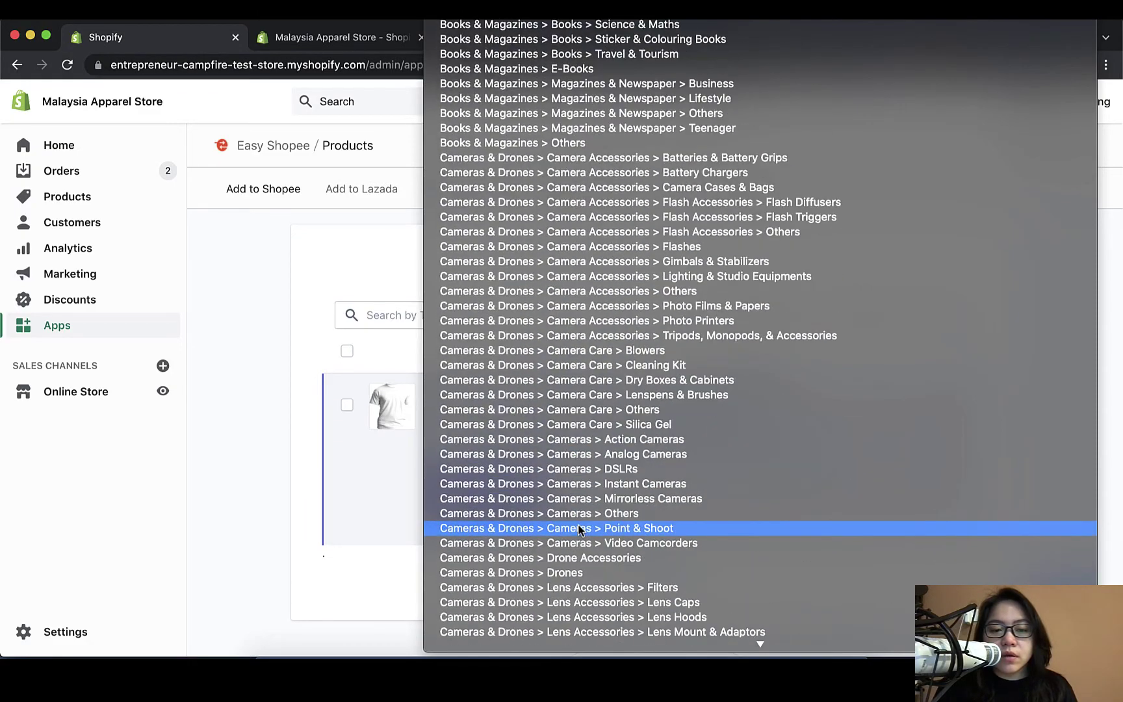
scroll(579, 530, down, 20)
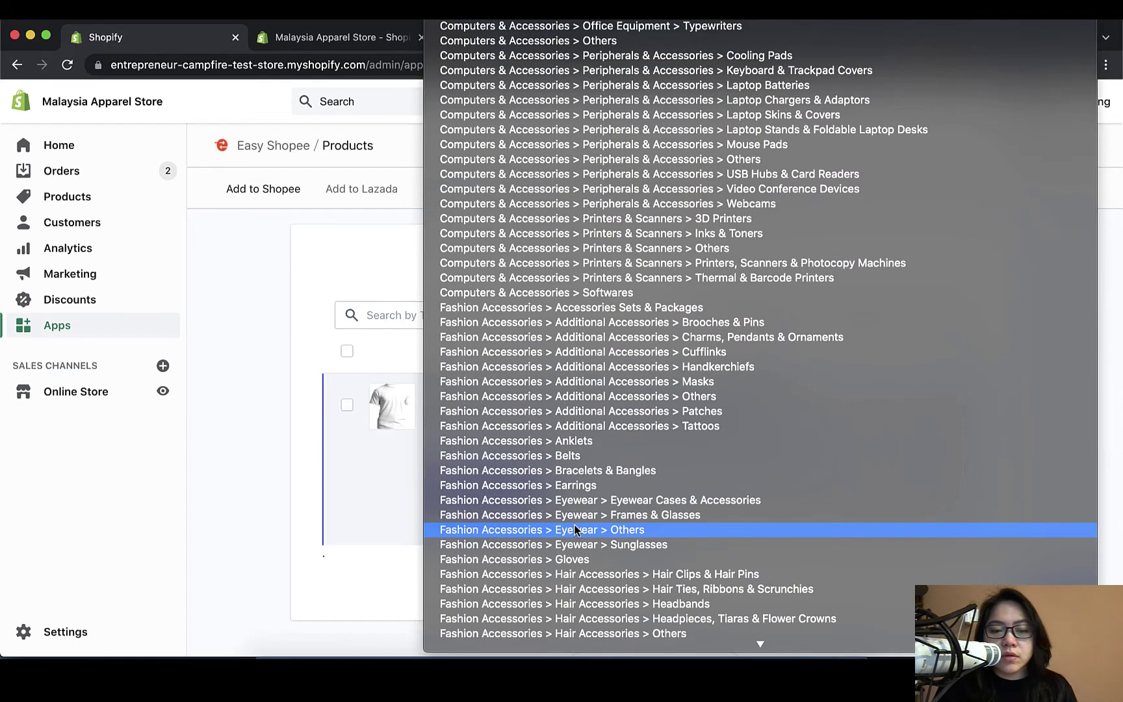
scroll(574, 526, down, 3)
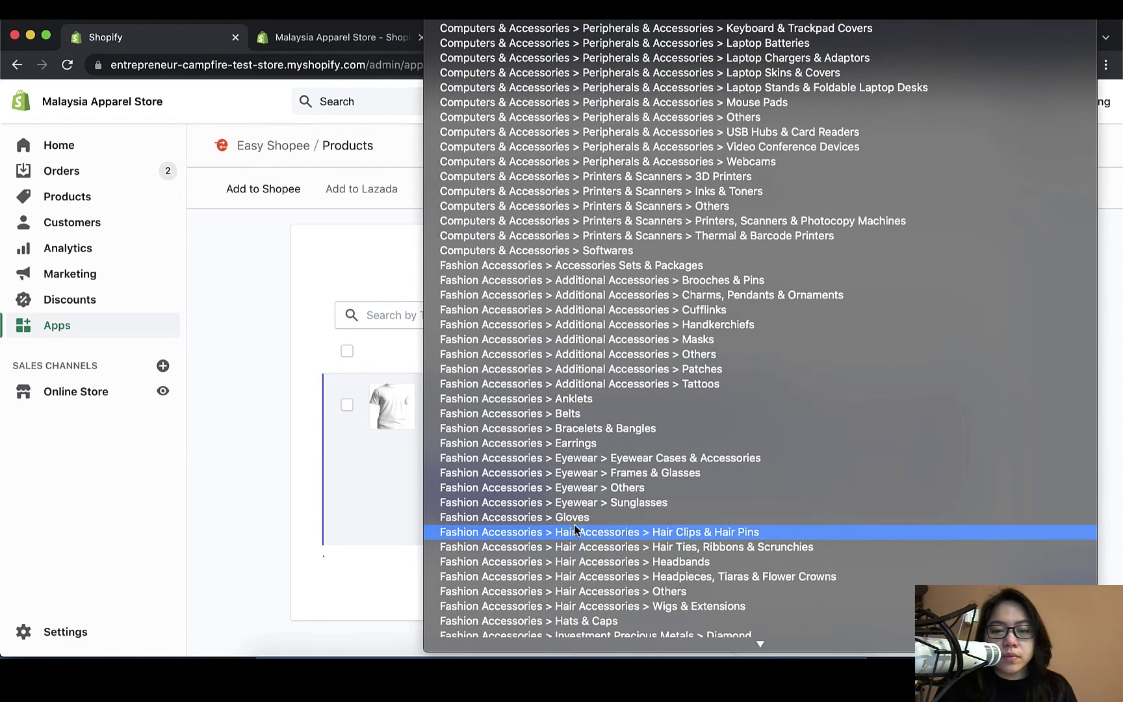
scroll(714, 275, down, 20)
click(710, 504)
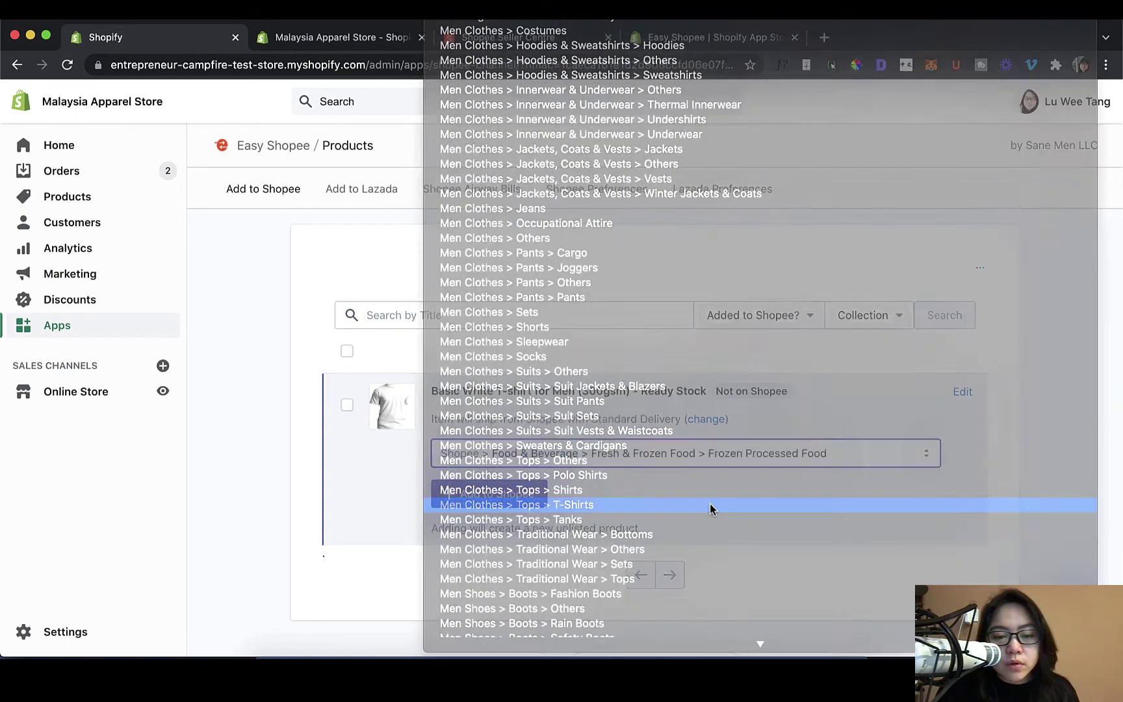
click(519, 504)
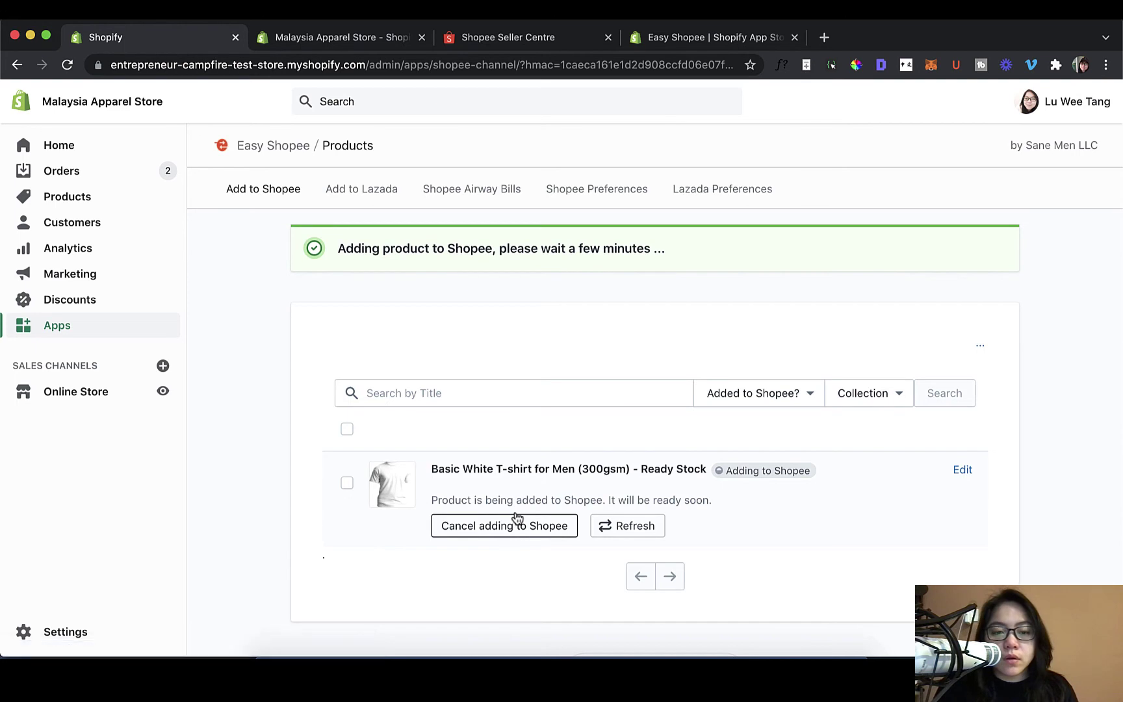
- Go to shopee.com.my and dismiss the promotional popup
click(556, 45)
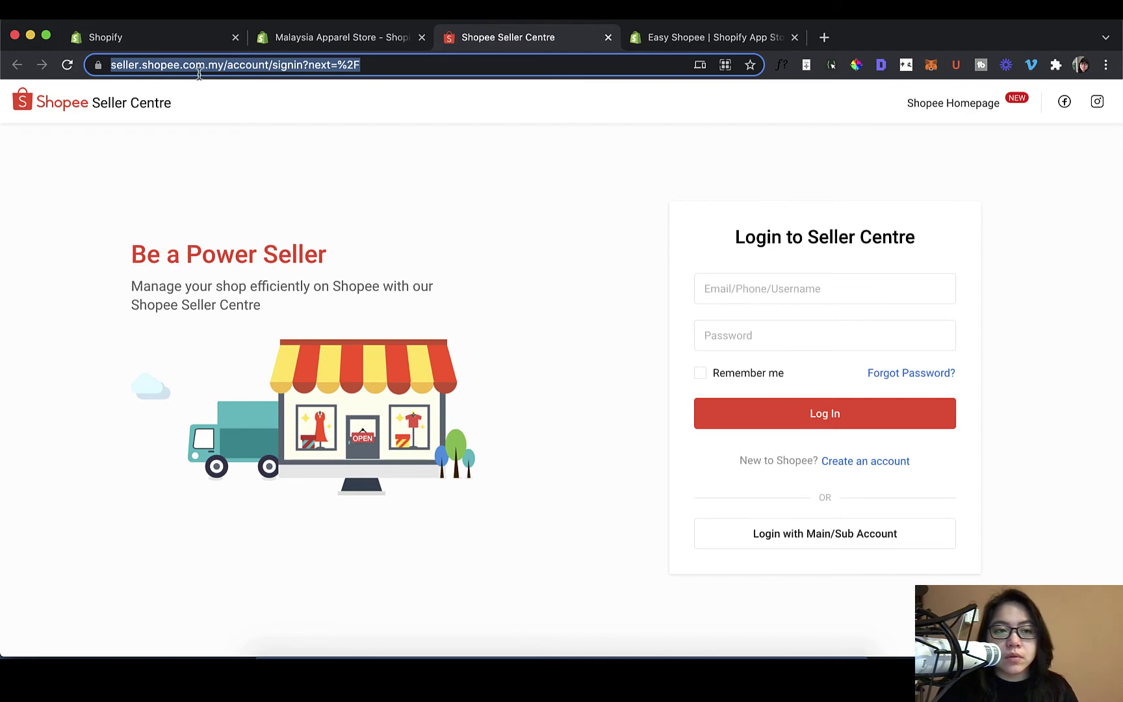
text(shopee.com.my)
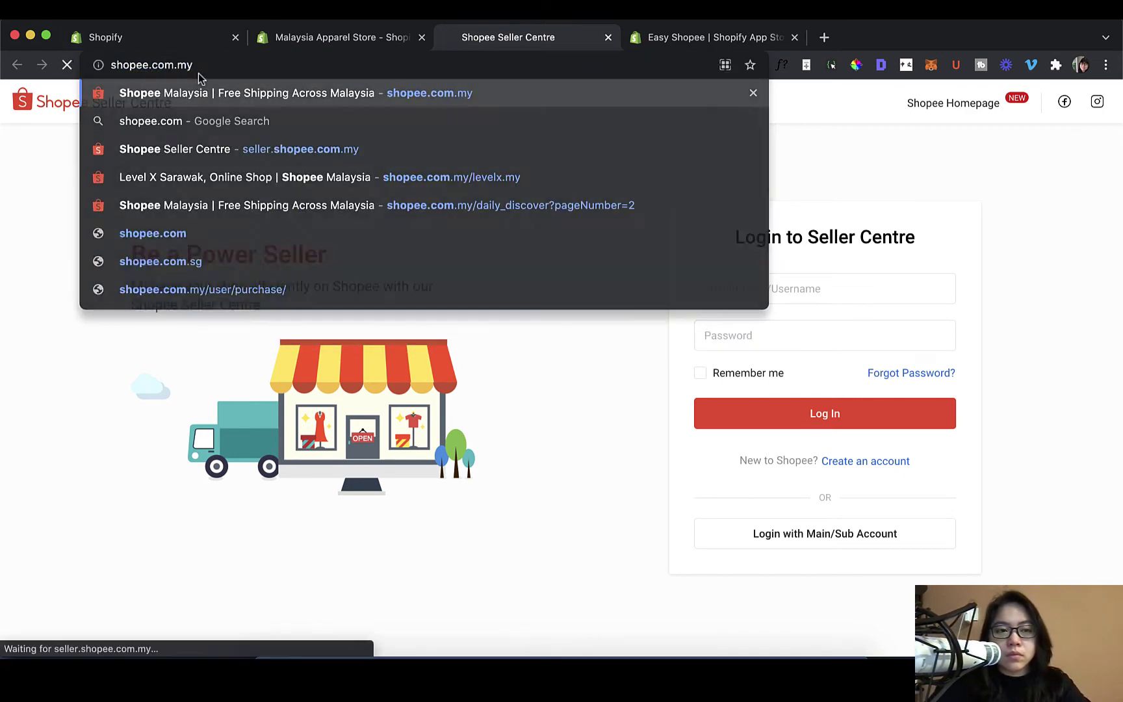
key(Return)
click(194, 37)
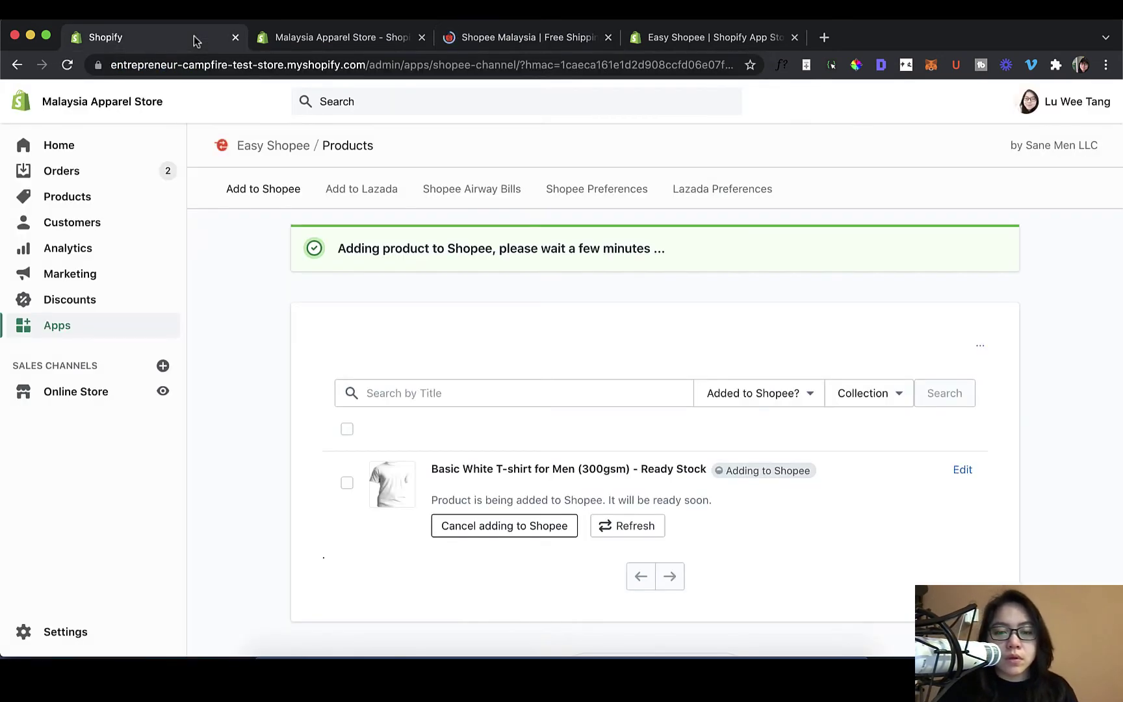
click(574, 39)
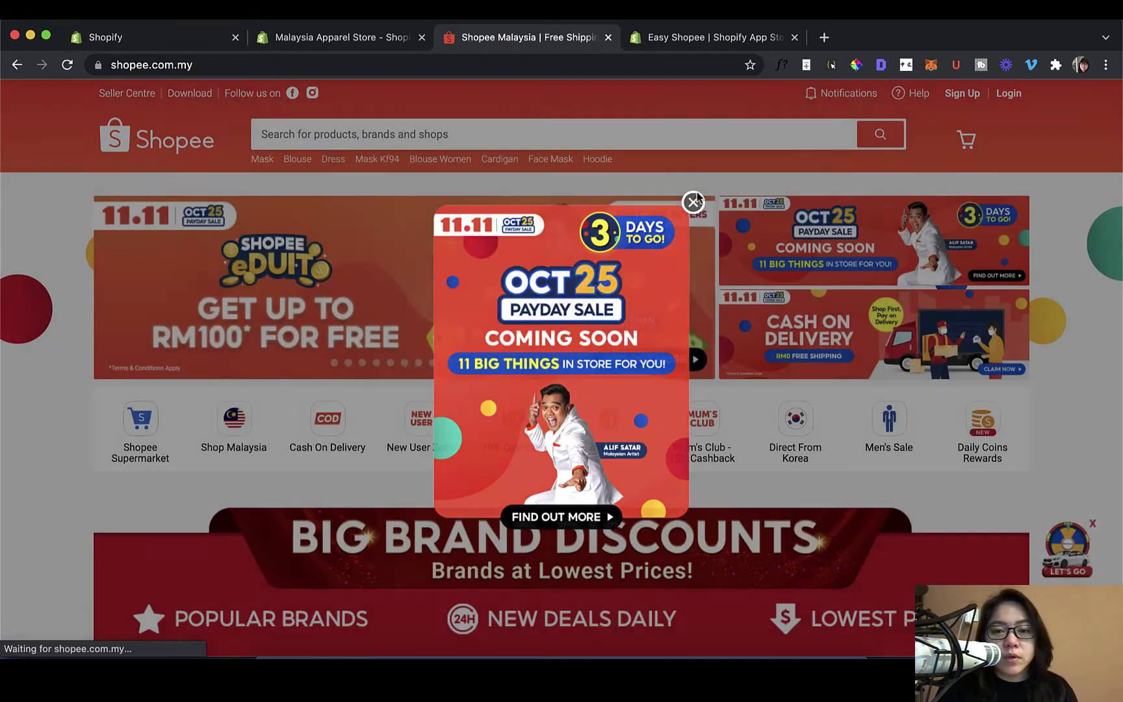
click(693, 202)
- Log in to Shopee with the Google account and open Seller Centre in a new tab
click(1009, 93)
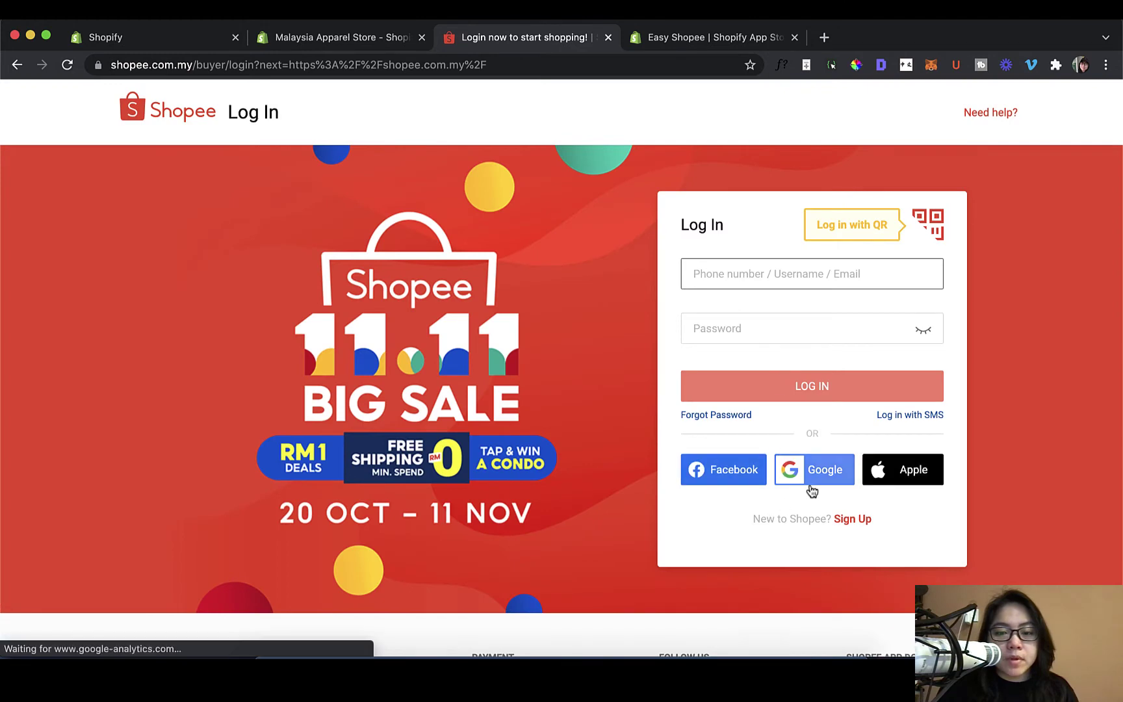
click(850, 478)
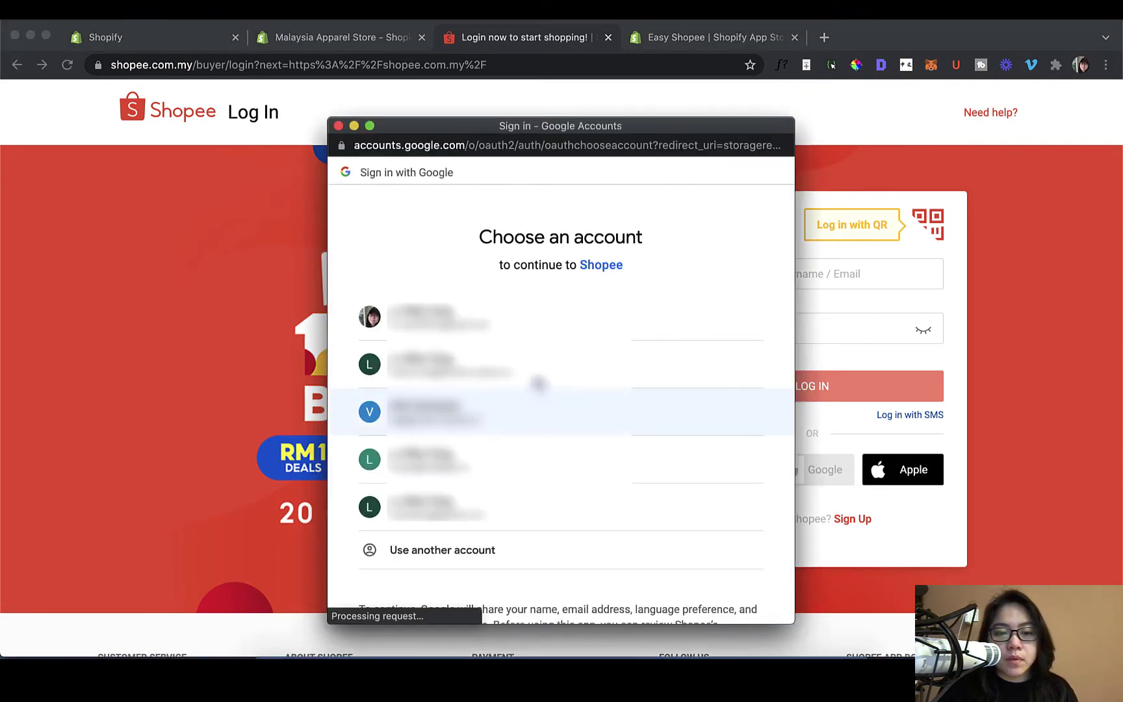
click(537, 381)
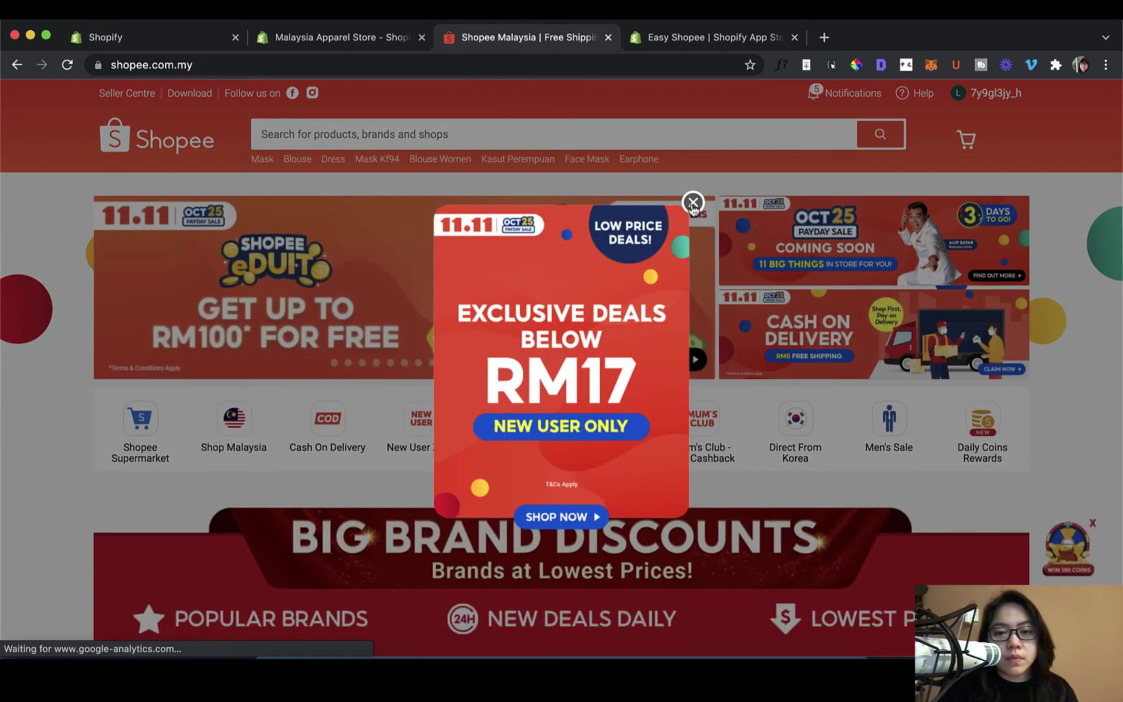
click(693, 203)
click(141, 92)
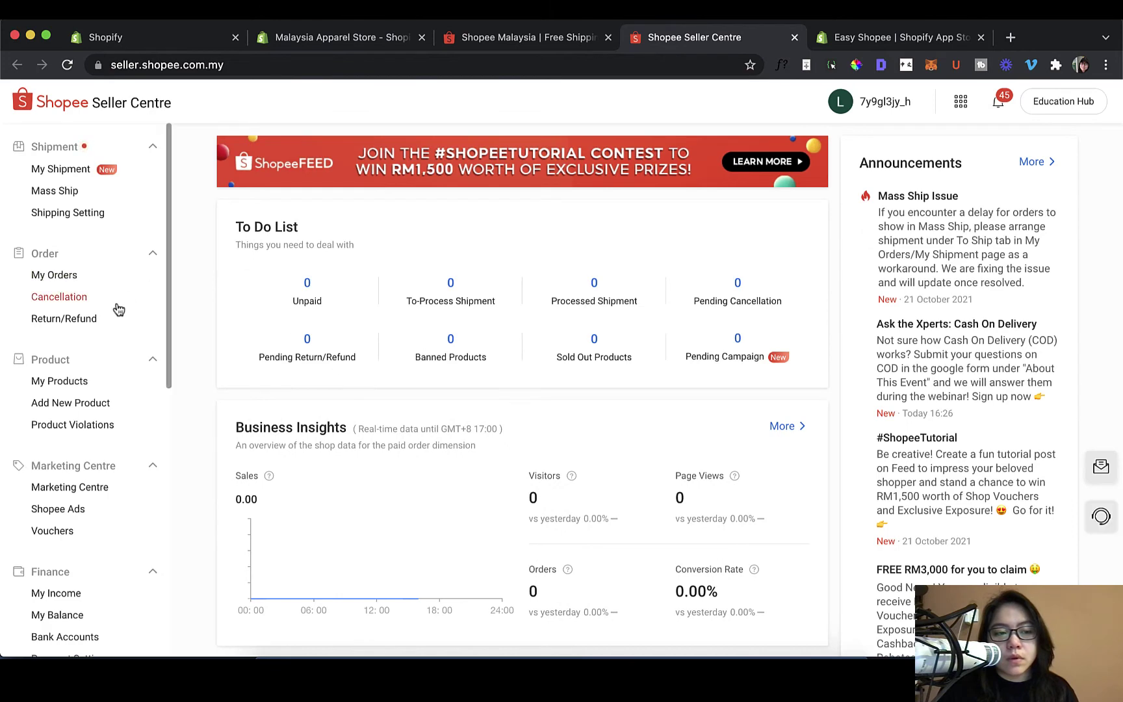
- Open My Products in Seller Centre to see the delisted T-shirt
scroll(123, 308, down, 1)
click(58, 340)
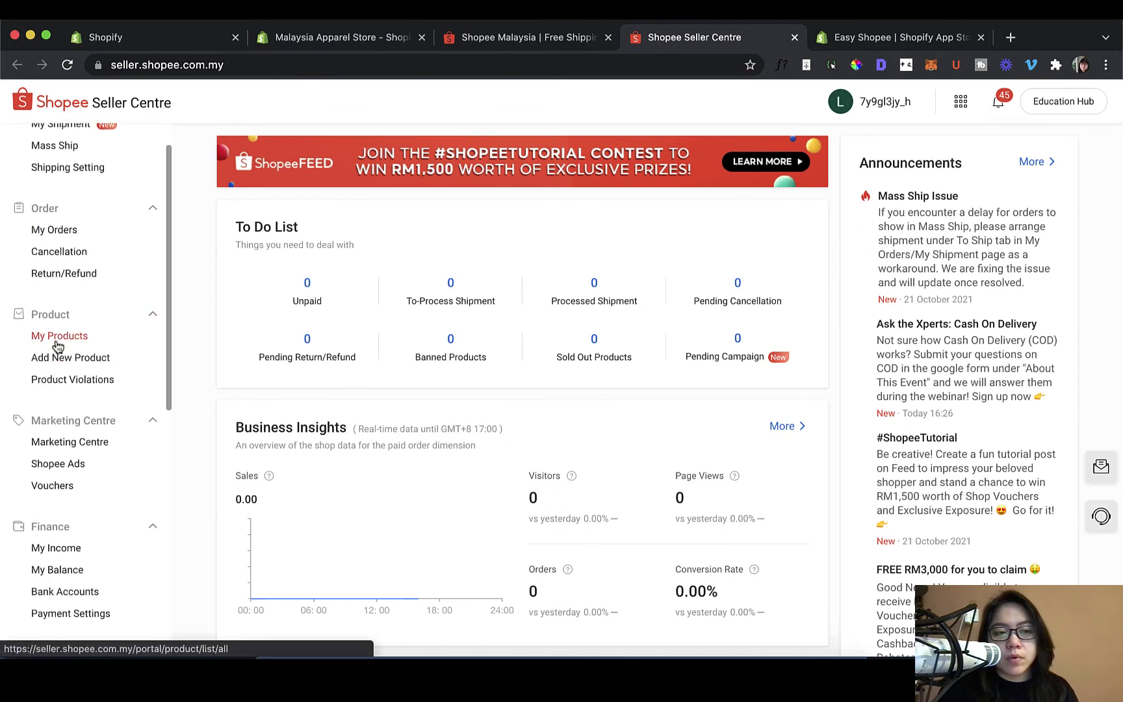
scroll(359, 381, down, 4)
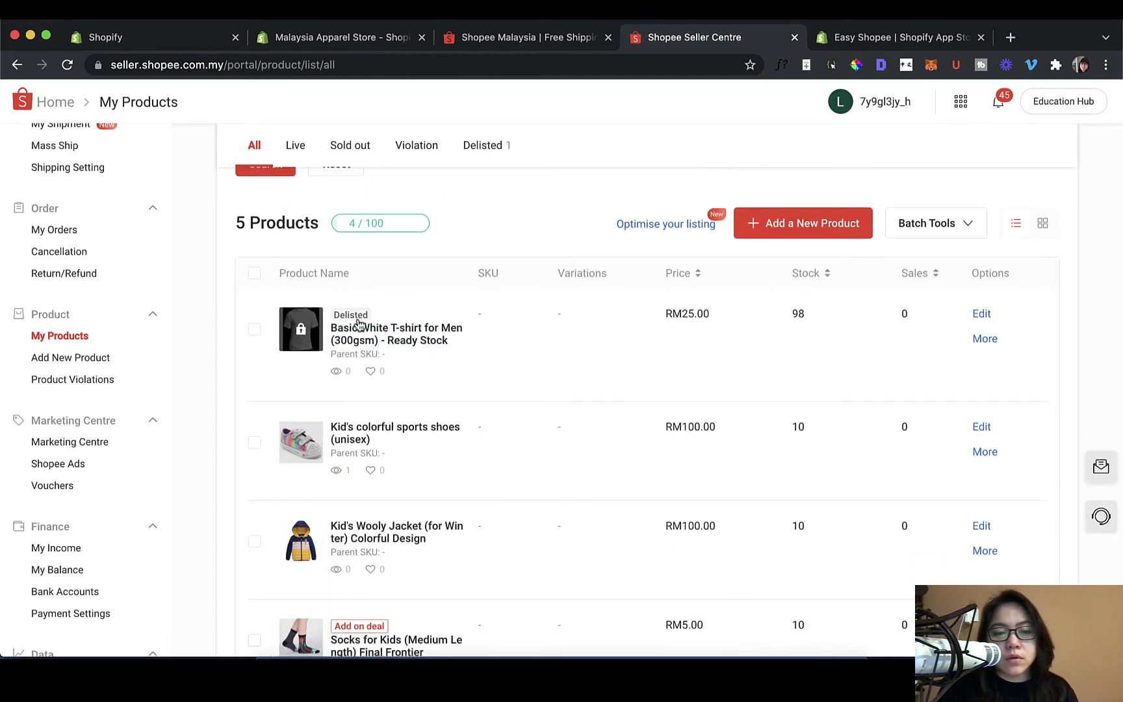
- Reload the Easy Shopee Products page to confirm the T-shirt shows Added to Shopee
click(553, 42)
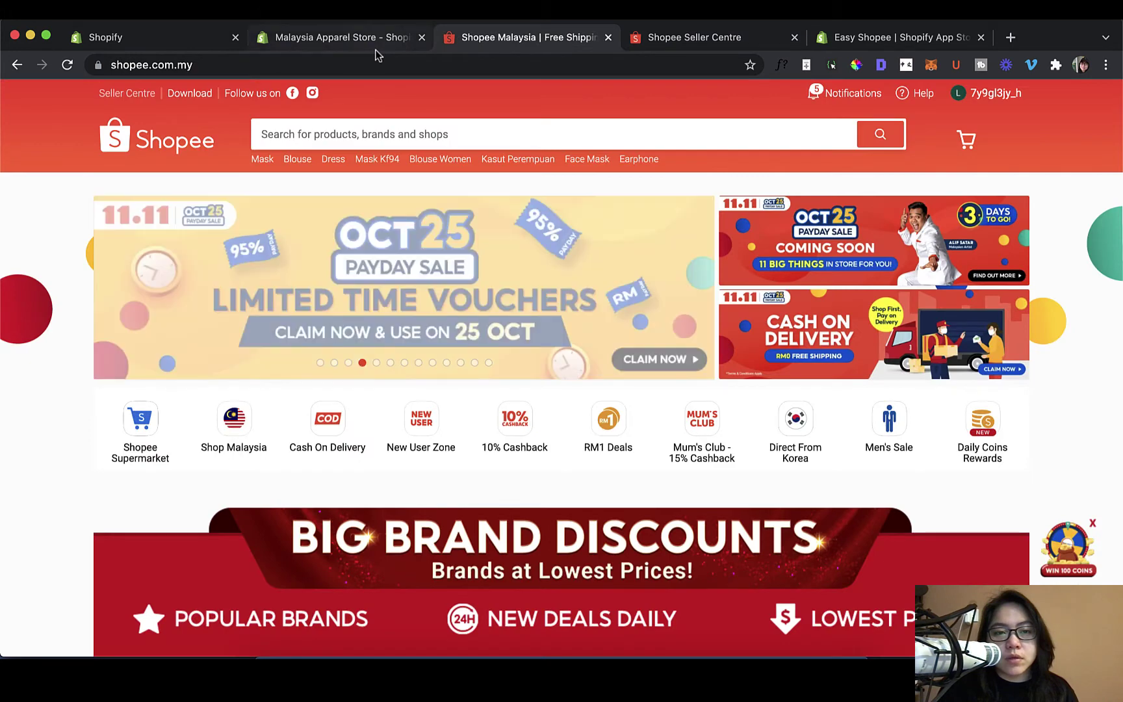
click(377, 43)
click(179, 42)
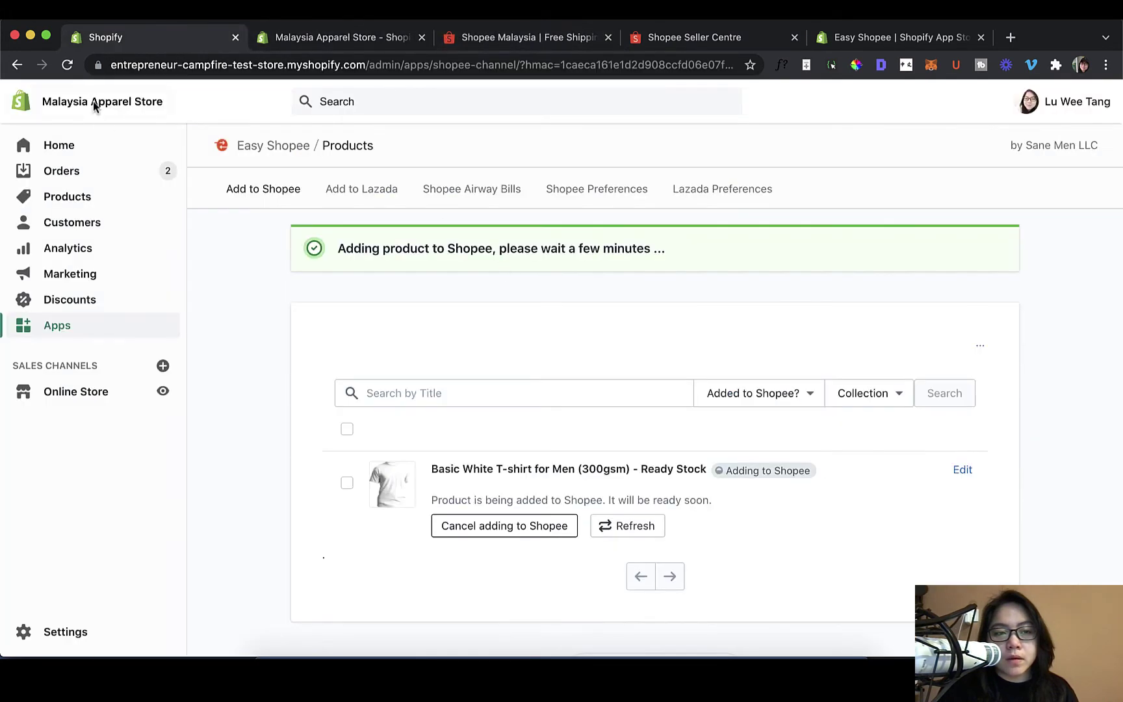
click(72, 67)
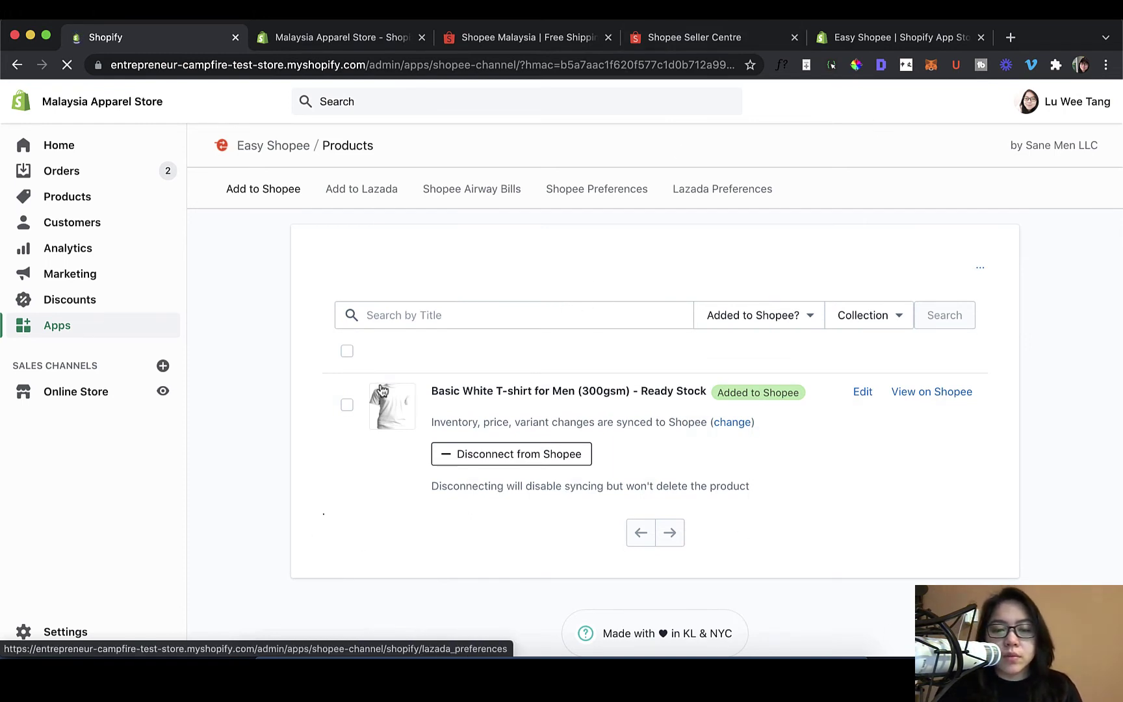
- Reload My Products, open the delisted Basic White T-shirt, and publish it on Shopee
click(756, 38)
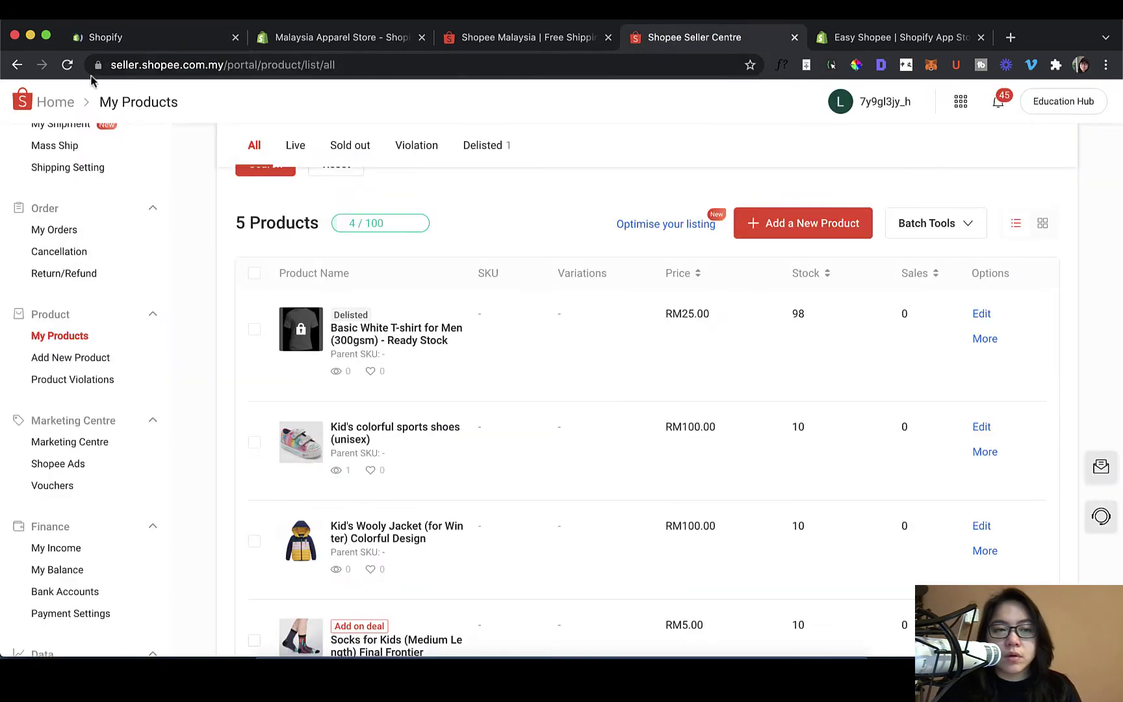
click(67, 64)
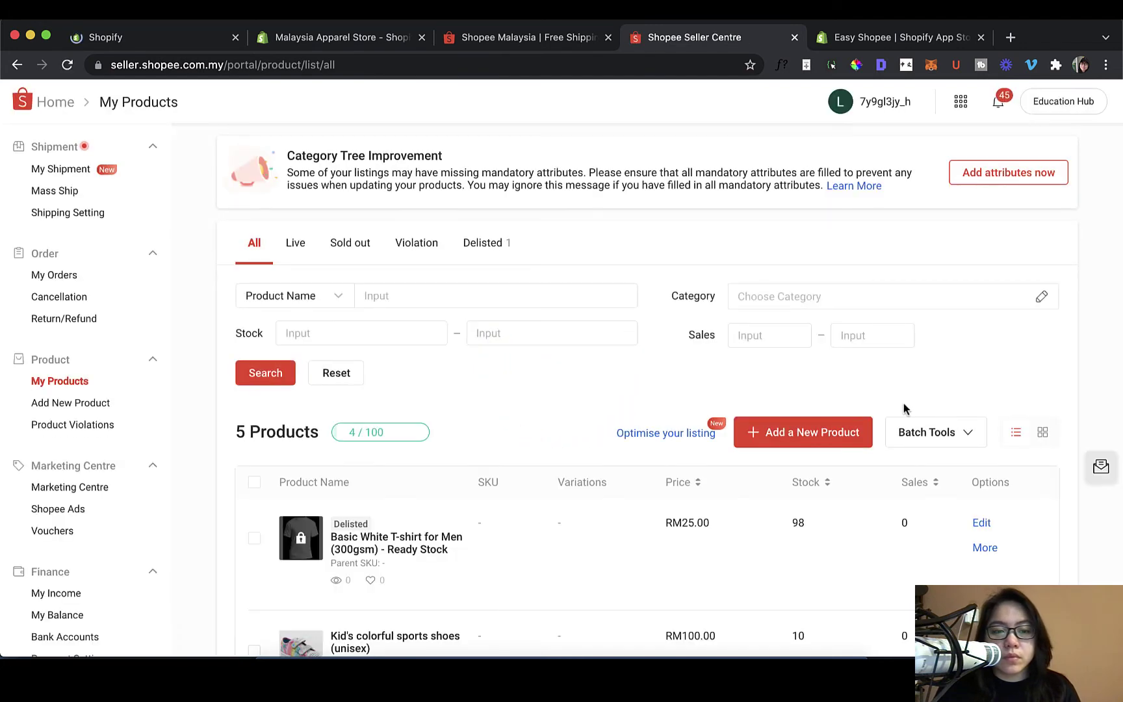
scroll(904, 408, down, 3)
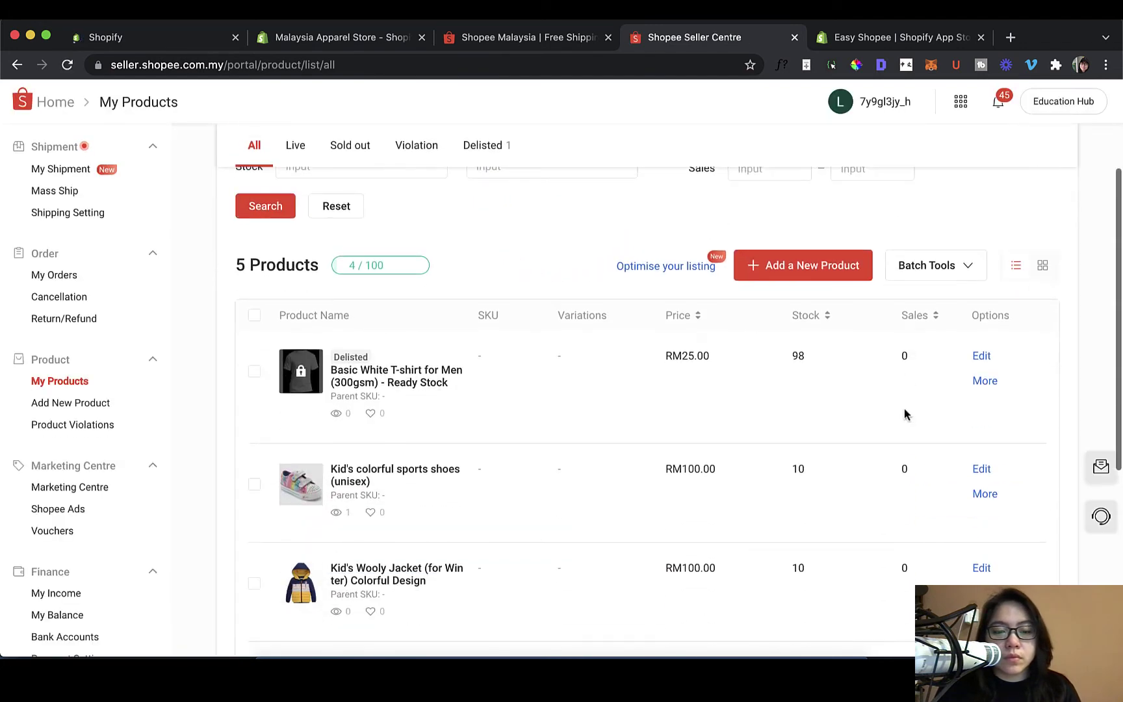
click(348, 361)
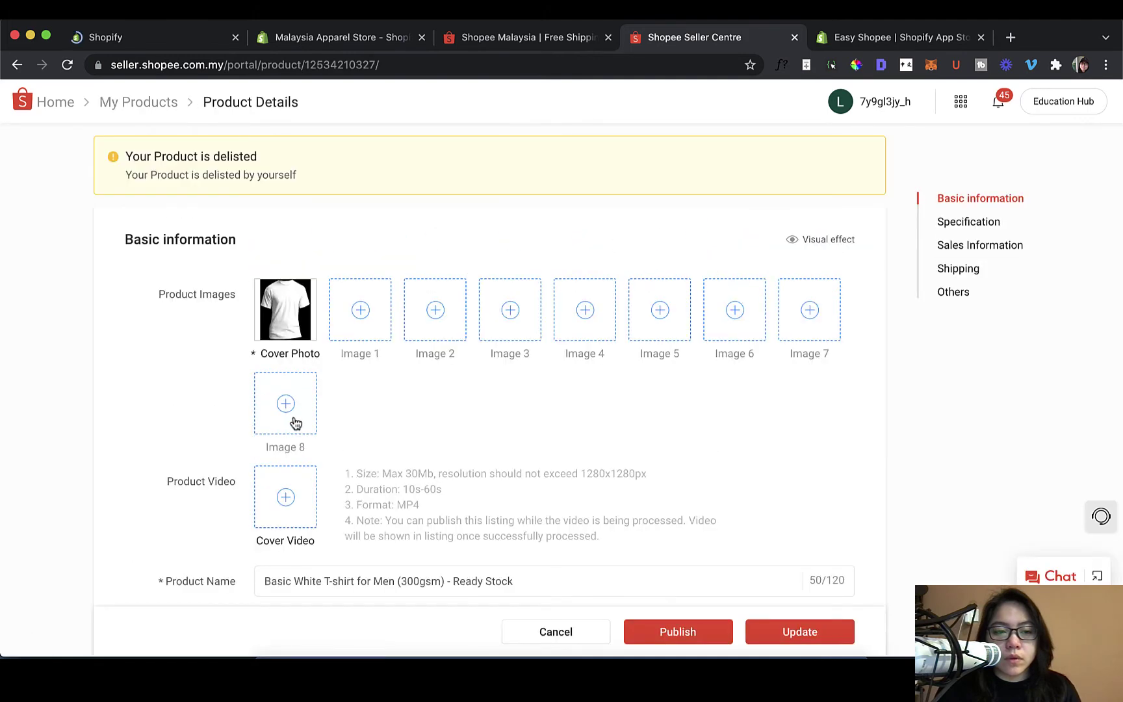
scroll(539, 520, down, 15)
click(690, 608)
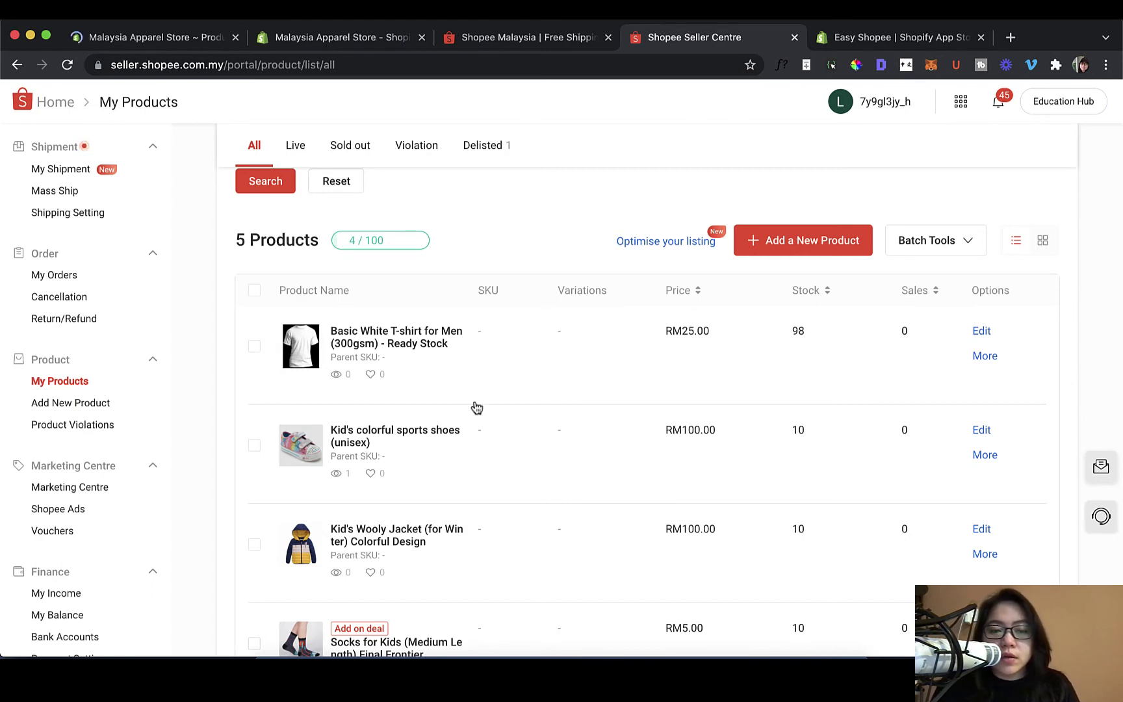
click(145, 37)
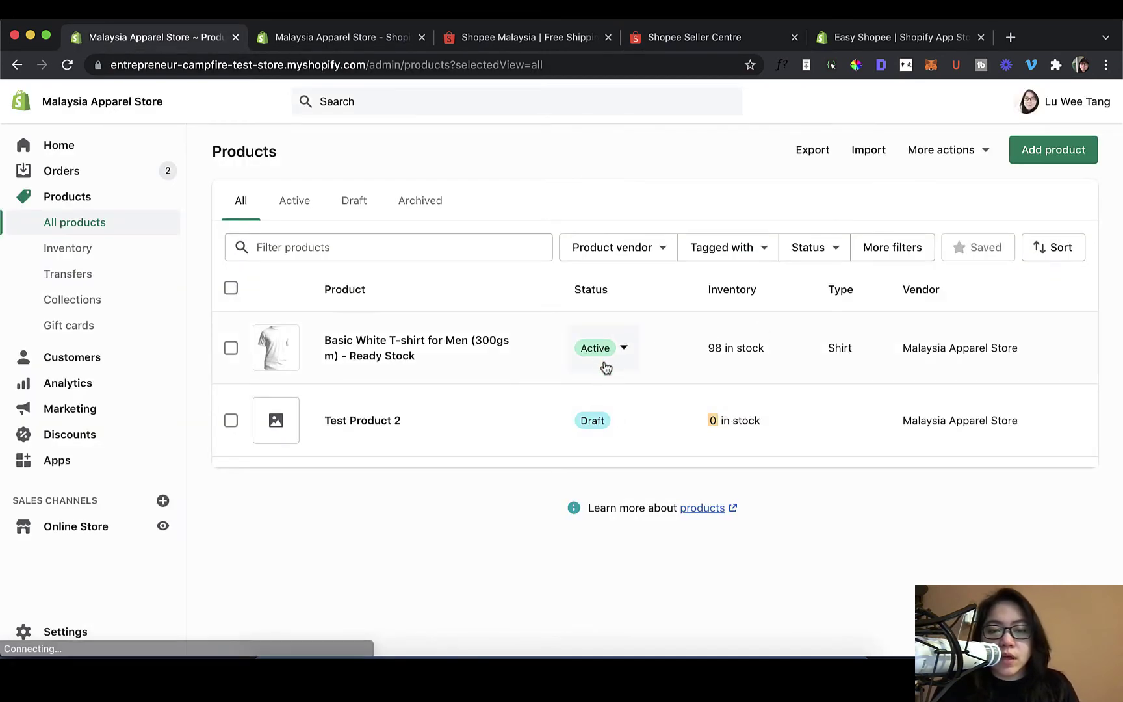
- Check the Shopee Malaysia homepage, then open the Easy Shopee app from Shopify's installed apps
click(583, 45)
click(687, 42)
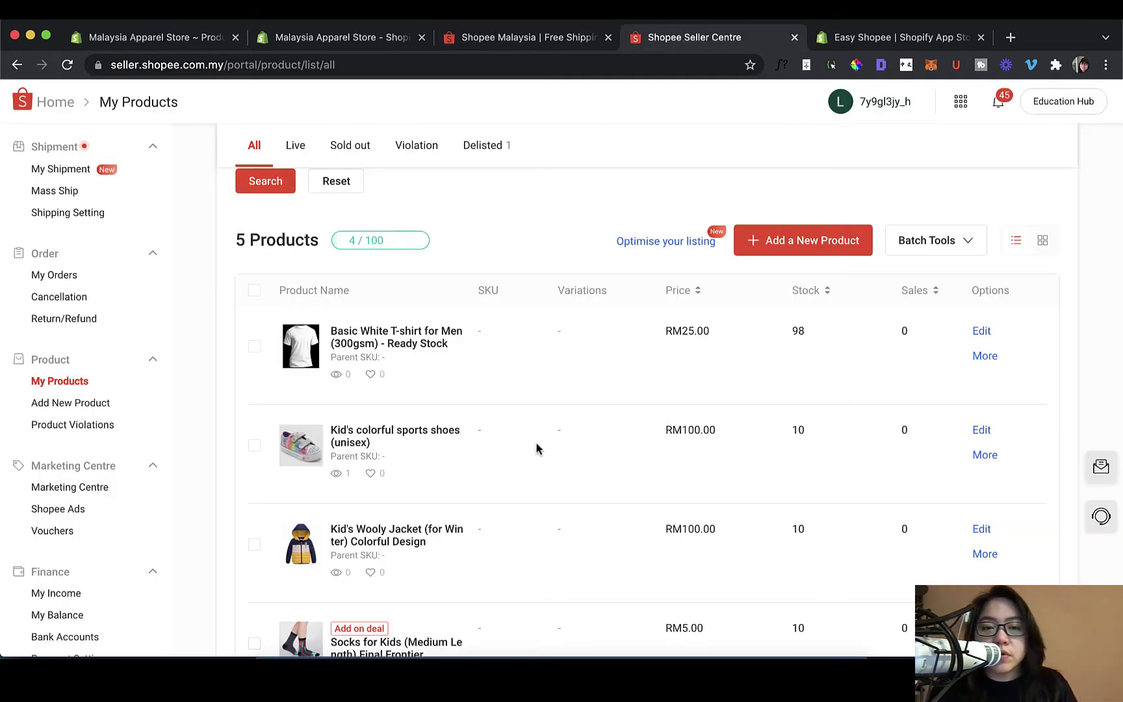
click(162, 39)
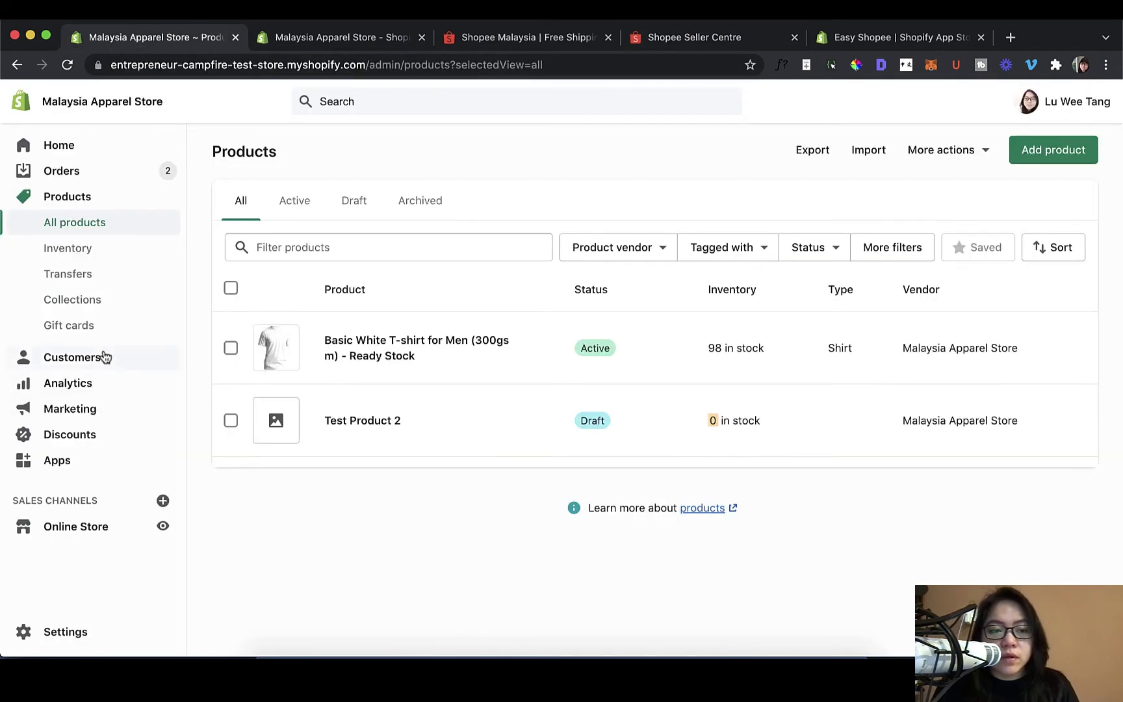
click(104, 464)
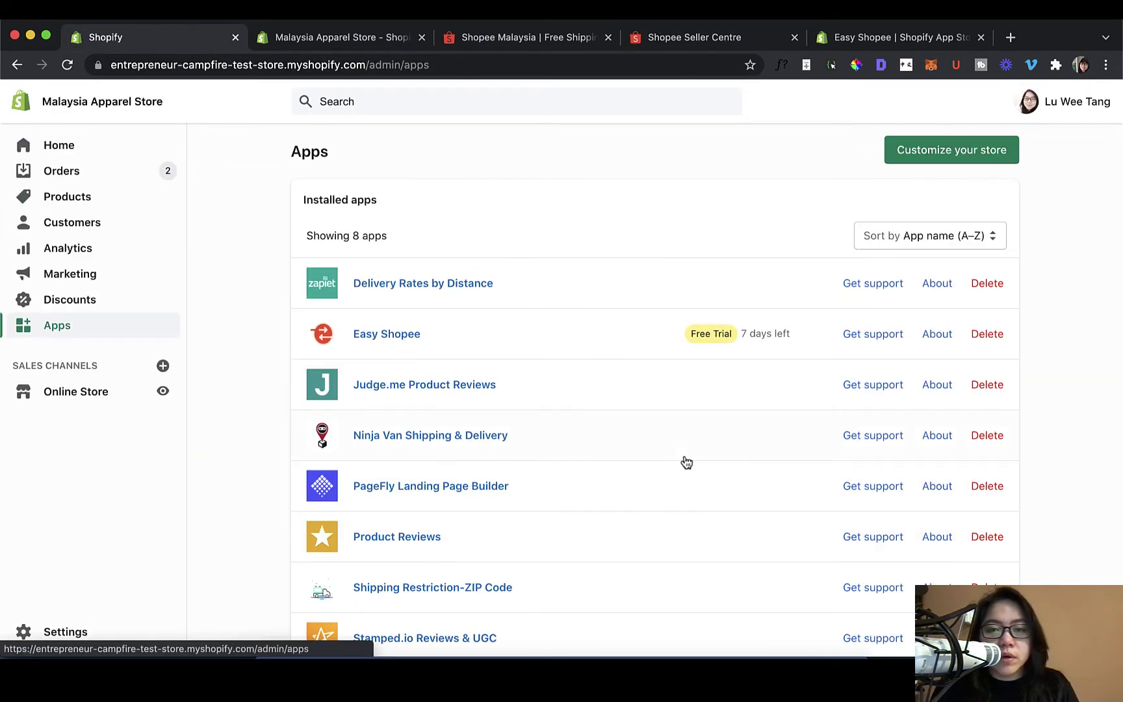
click(393, 348)
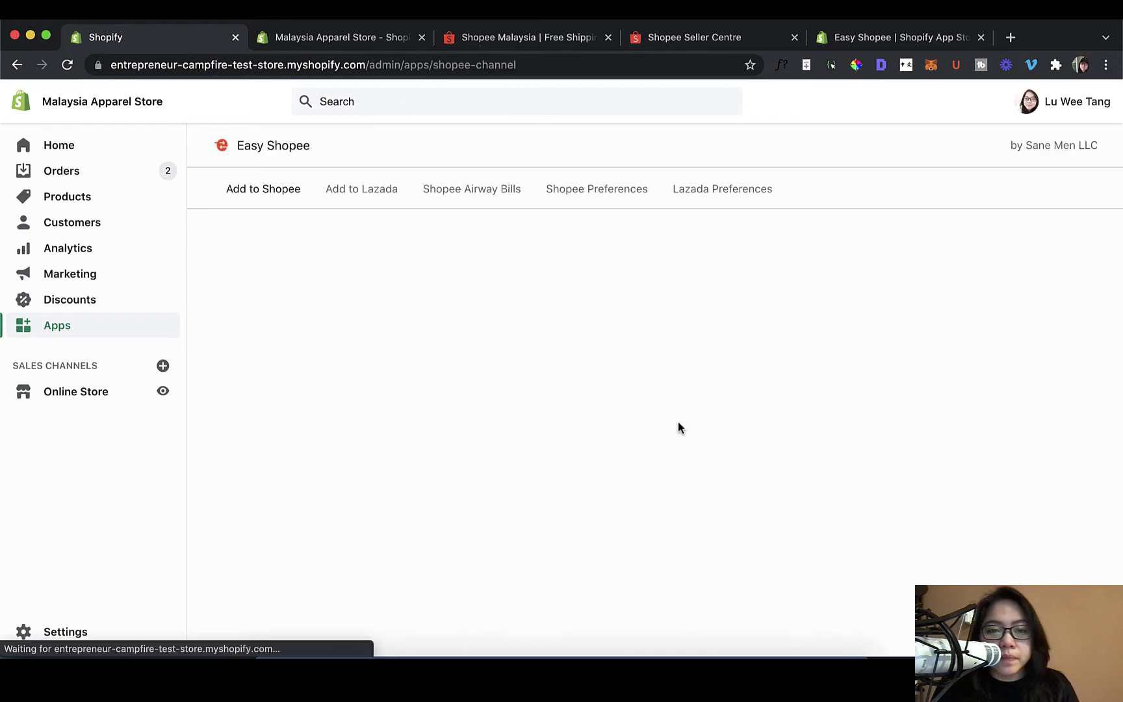
- Select and then clear all products in the Easy Shopee list, then go to Shopee Preferences
click(393, 185)
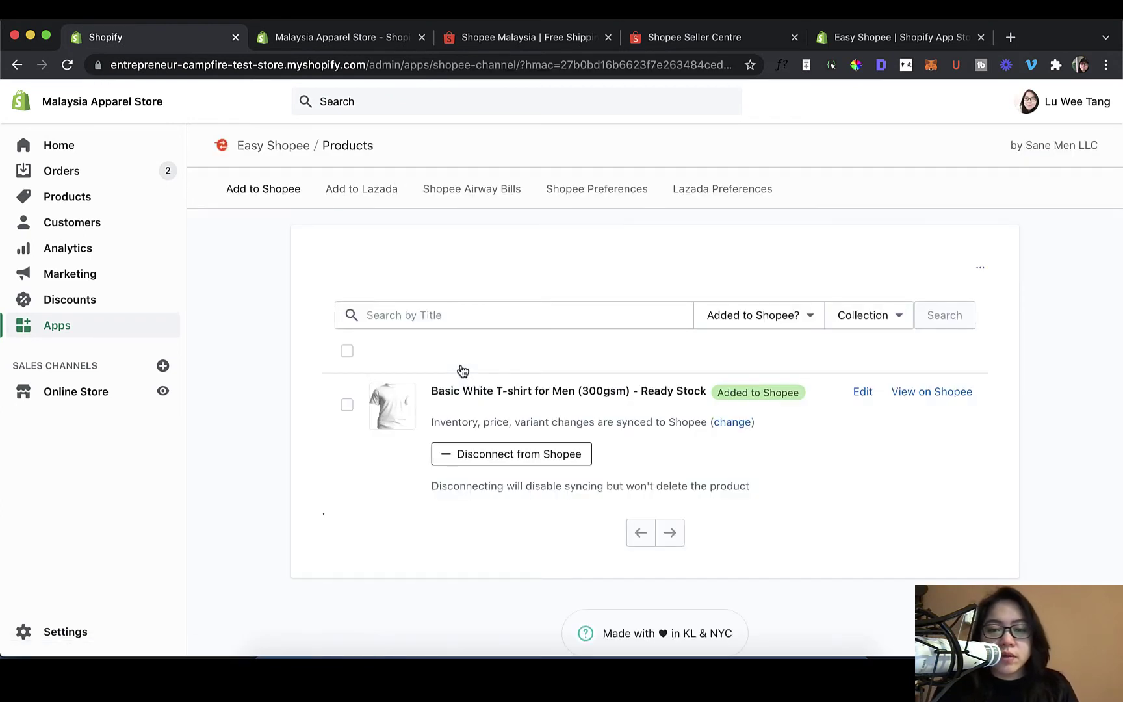
scroll(463, 370, down, 2)
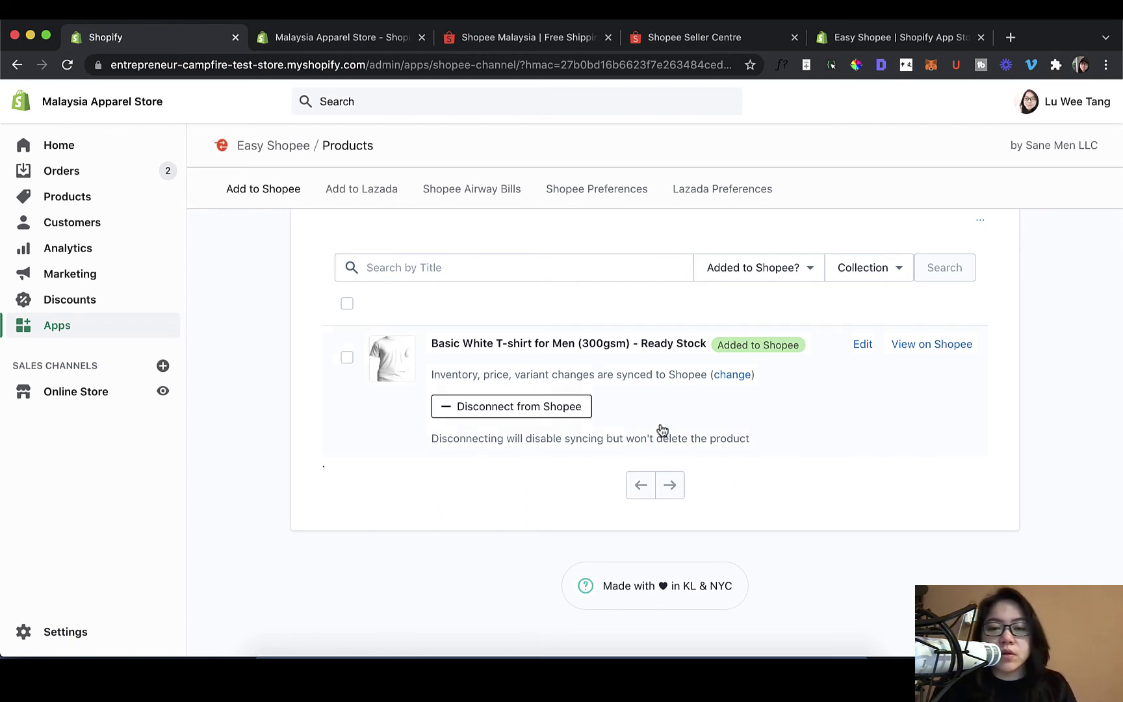
click(347, 305)
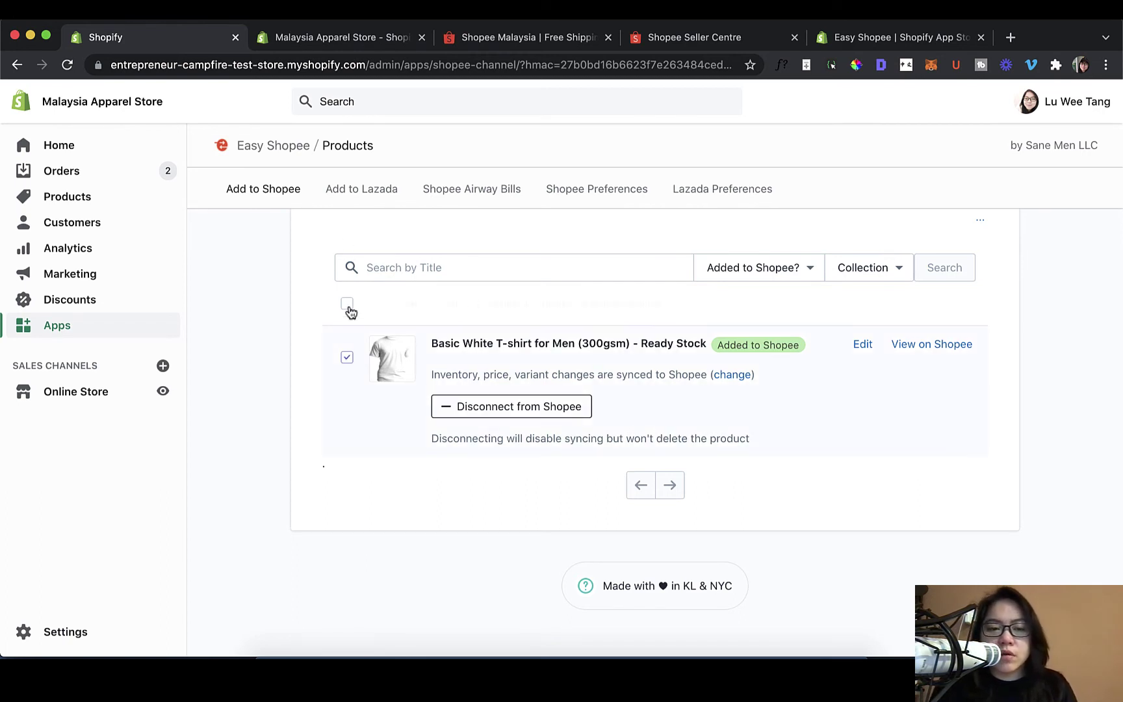
click(348, 305)
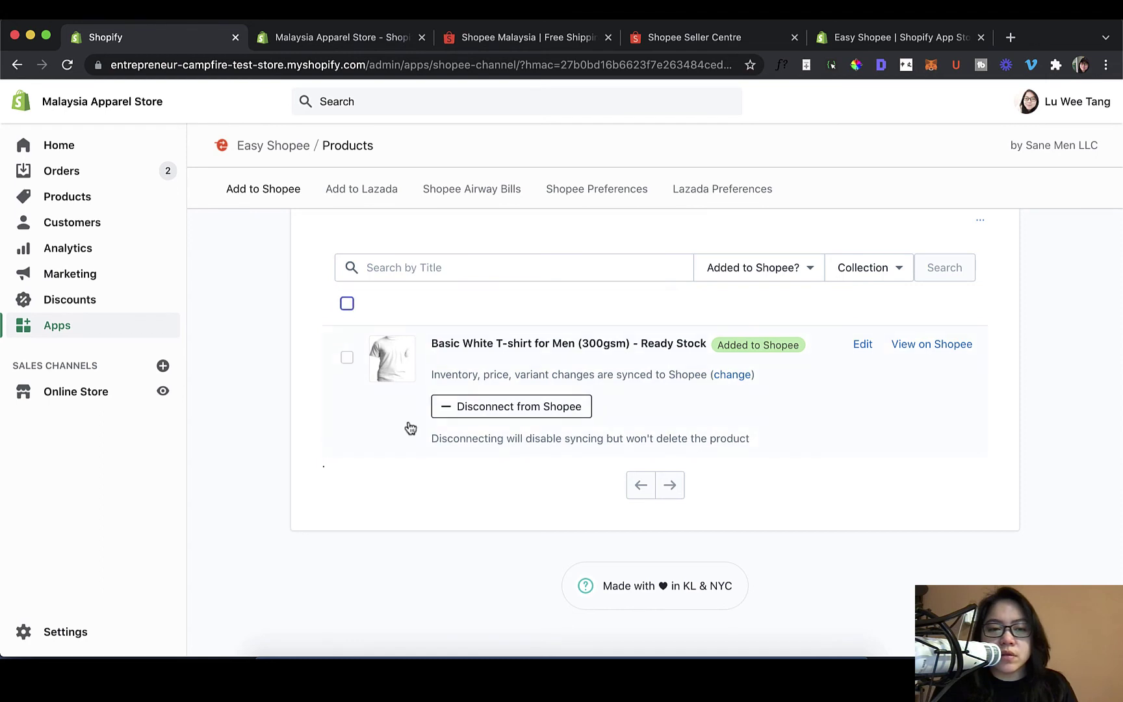
scroll(531, 295, up, 2)
click(575, 198)
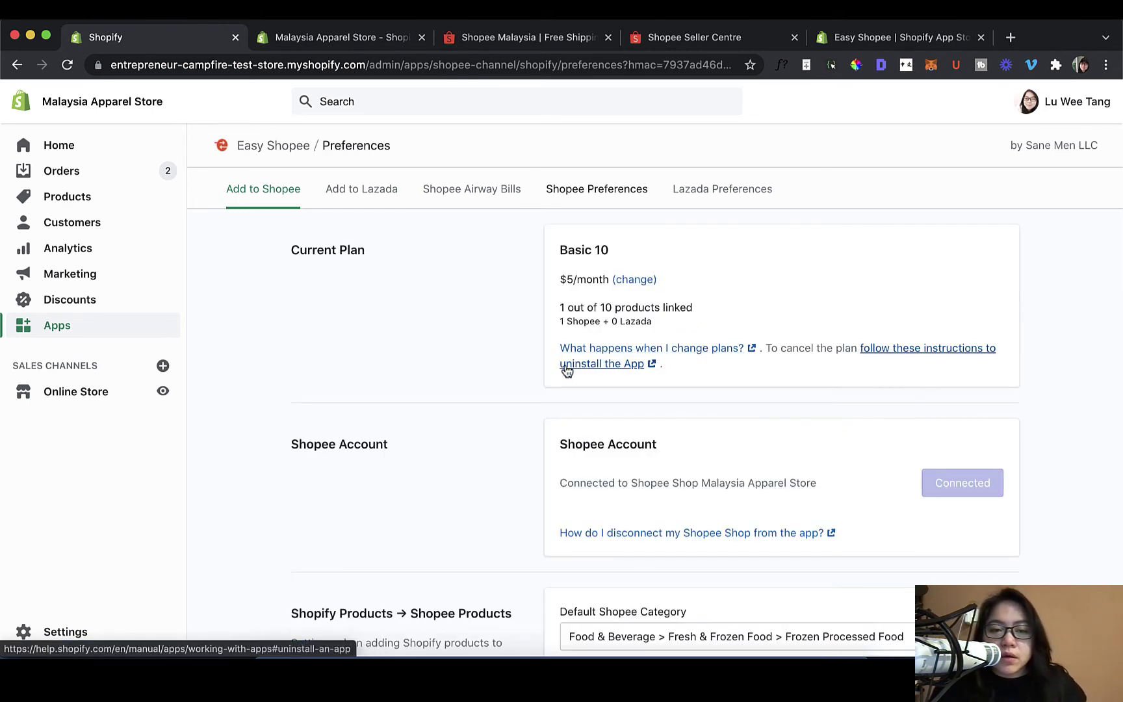
scroll(566, 369, down, 3)
scroll(566, 370, down, 3)
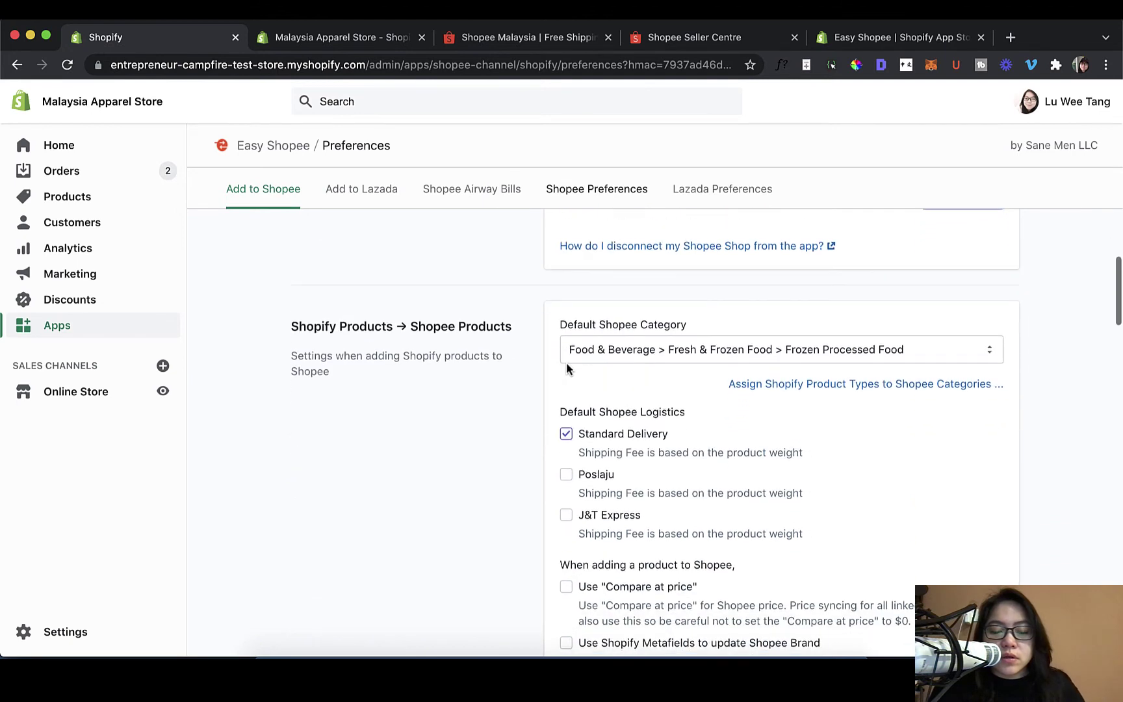
scroll(571, 367, down, 1)
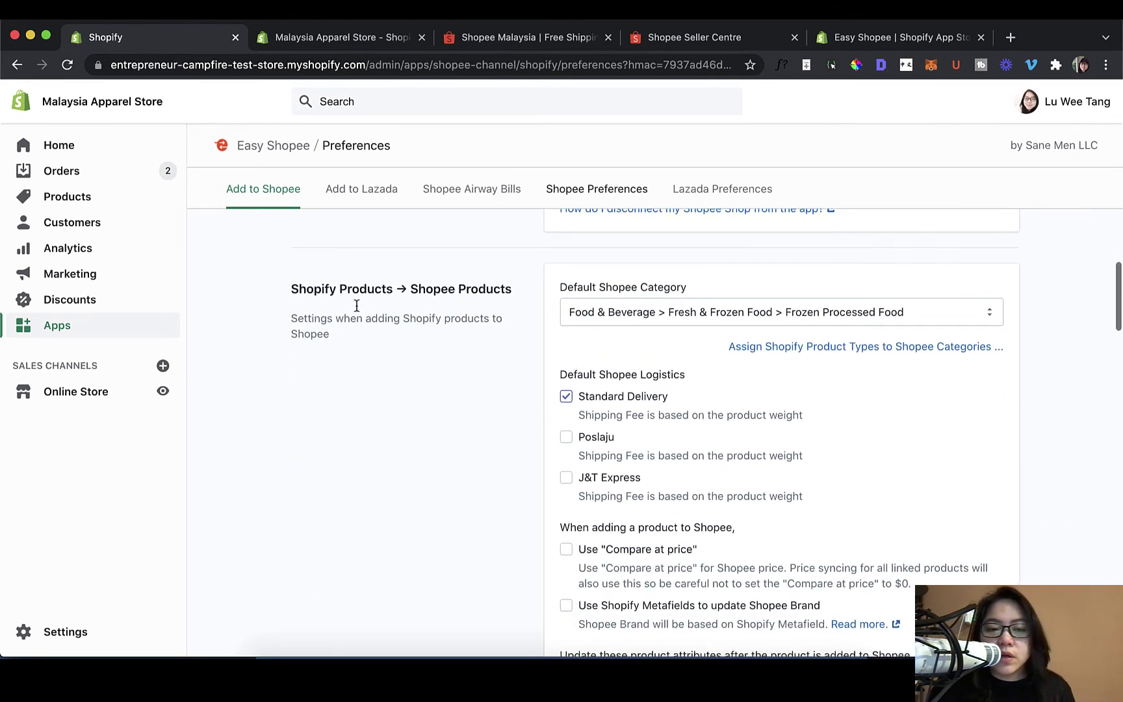
drag(291, 290, 520, 297)
click(520, 296)
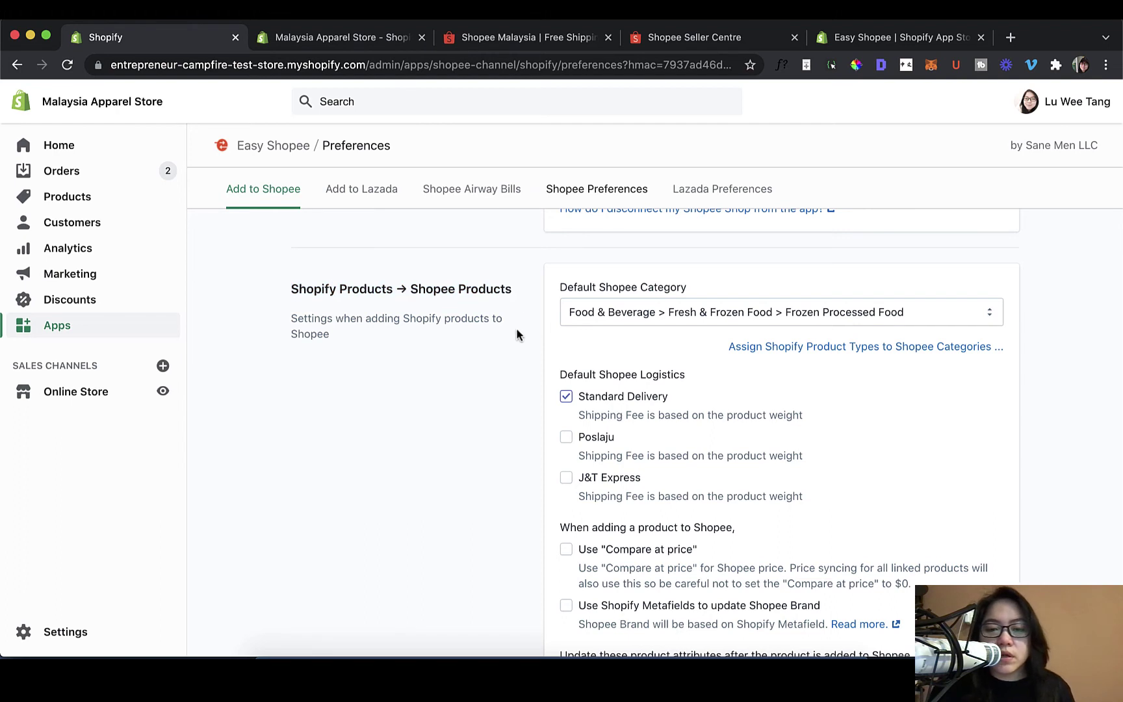
scroll(712, 383, down, 1)
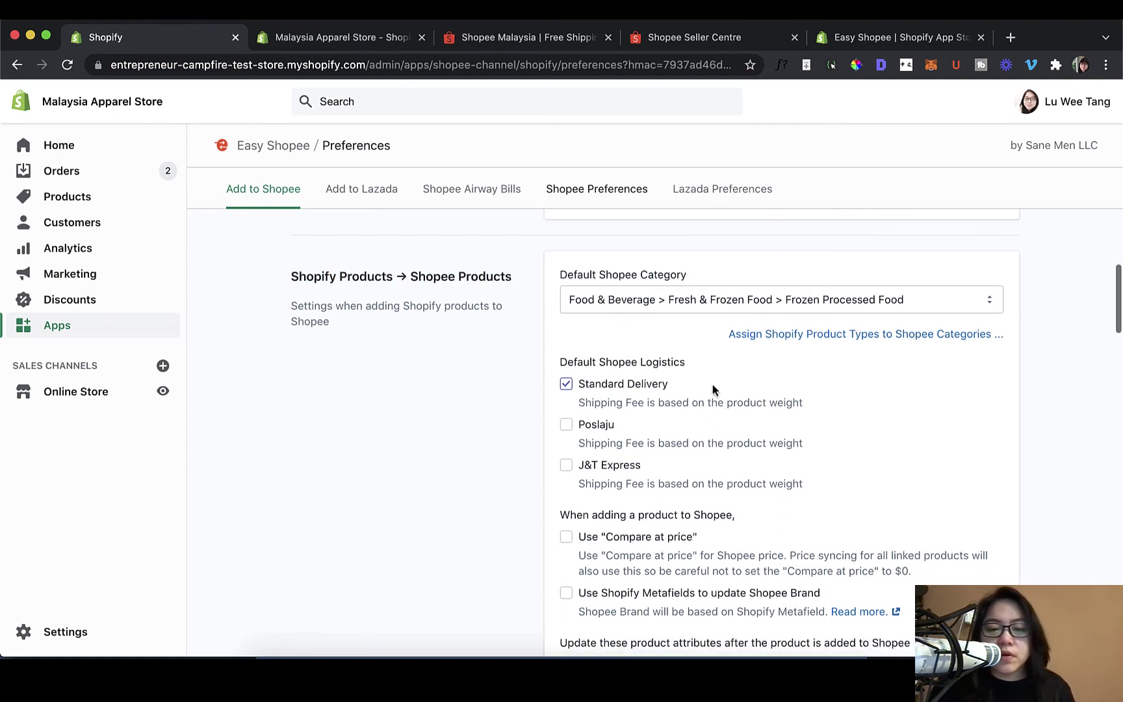
scroll(711, 383, down, 1)
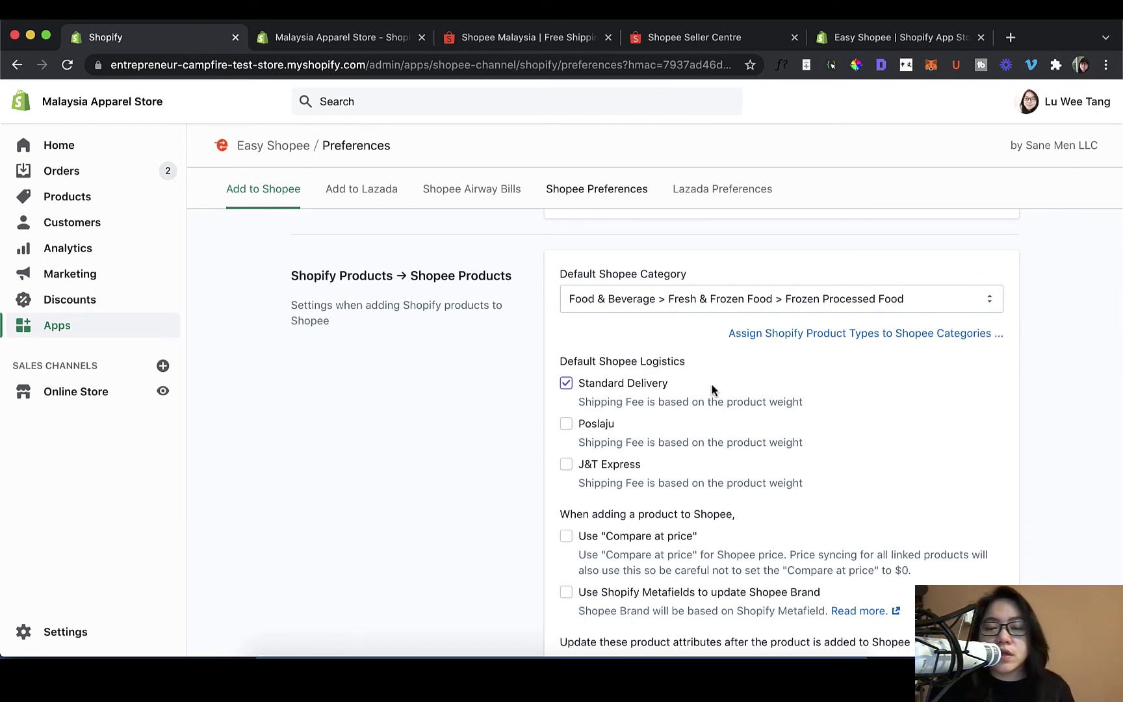
click(727, 304)
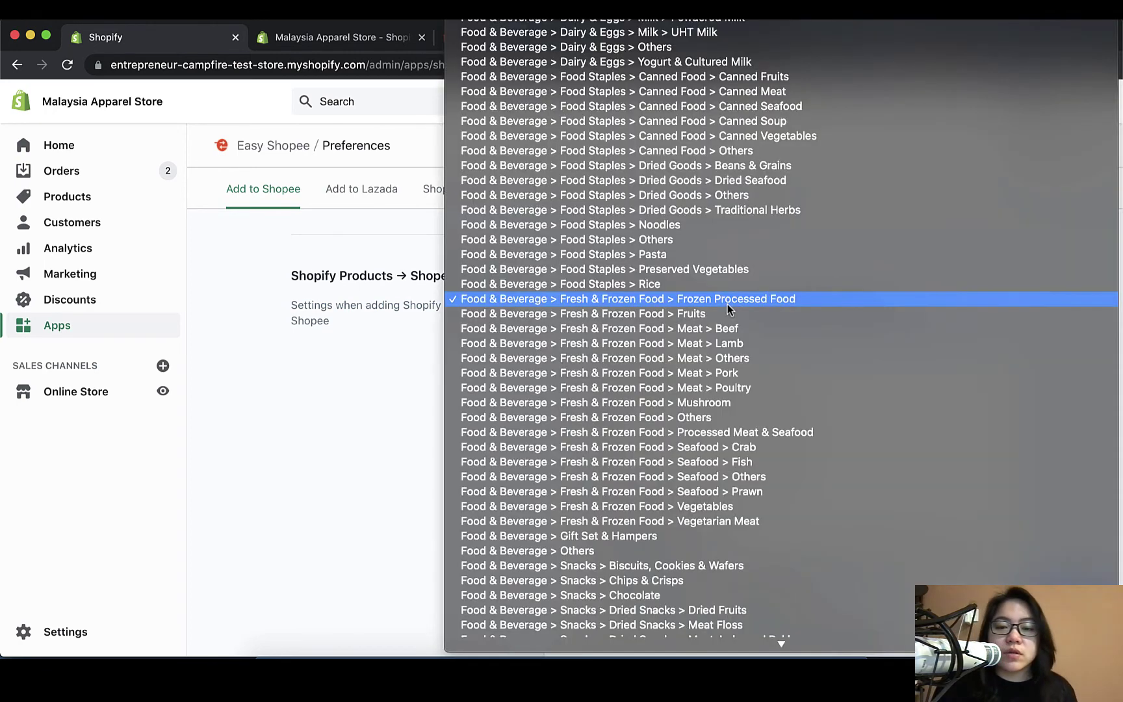
click(323, 356)
click(646, 297)
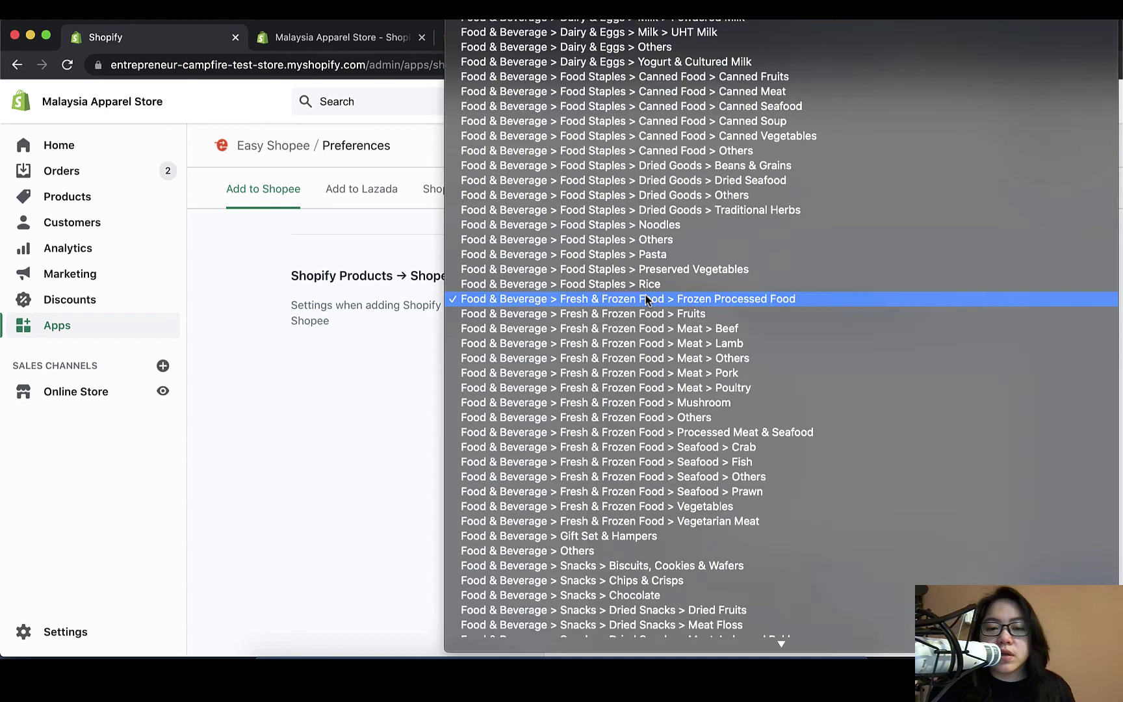
click(371, 318)
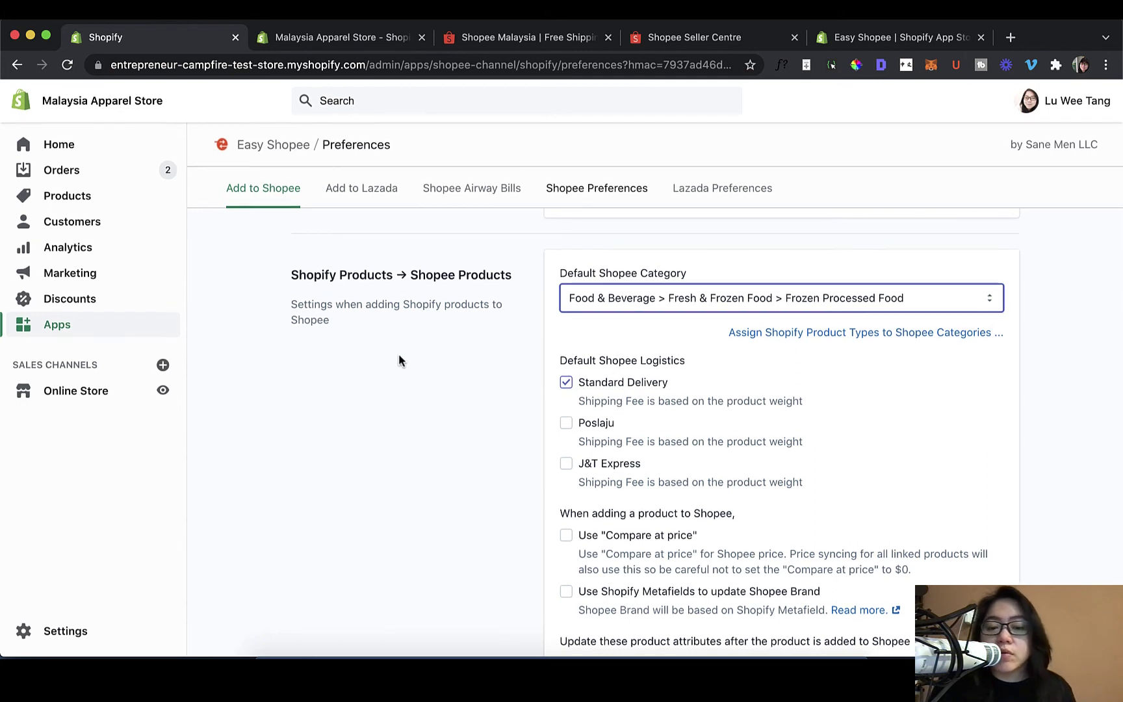
scroll(491, 371, down, 3)
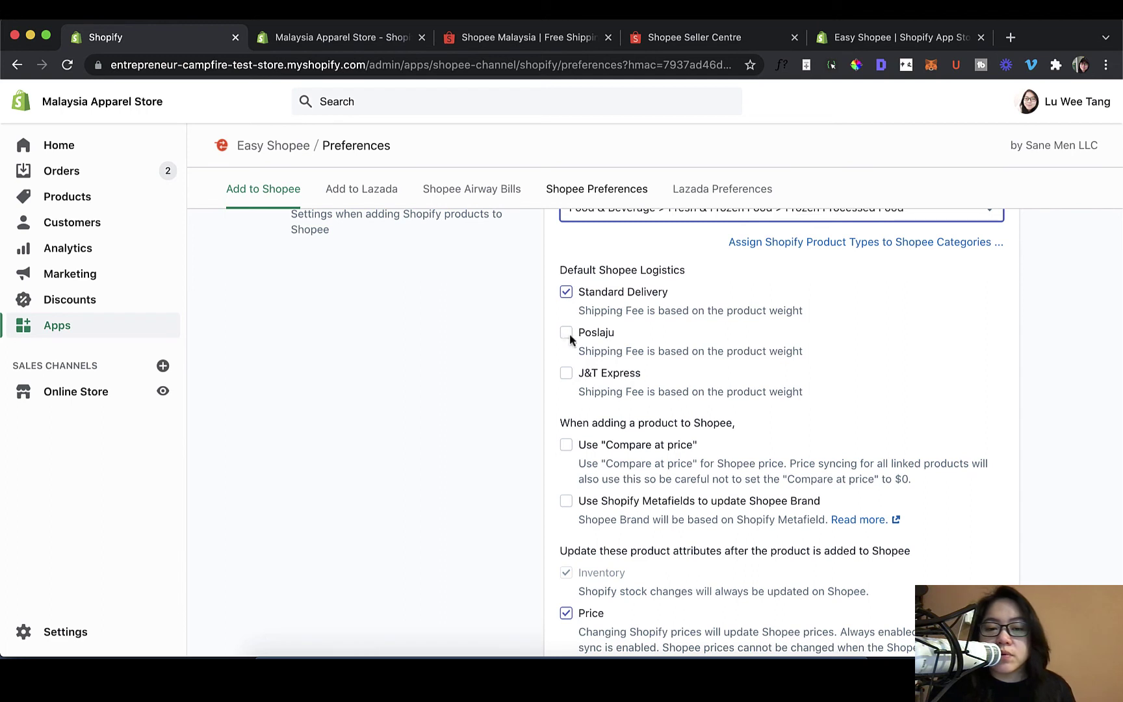
scroll(627, 393, down, 1)
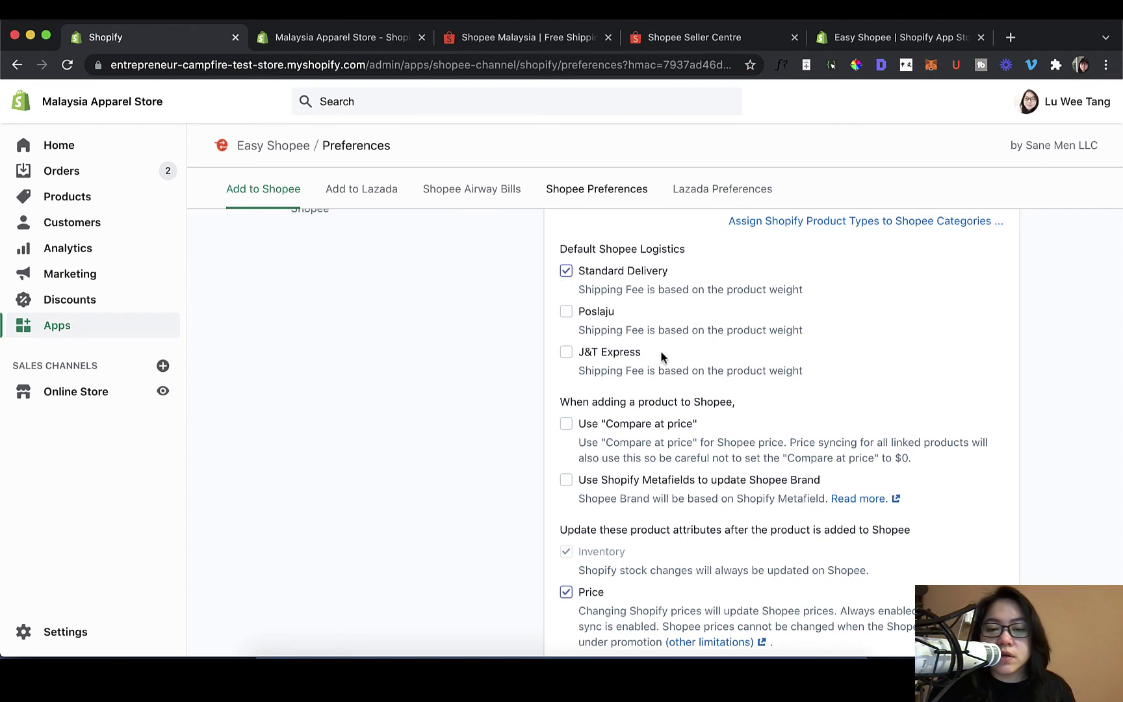
scroll(661, 354, down, 3)
scroll(669, 364, down, 3)
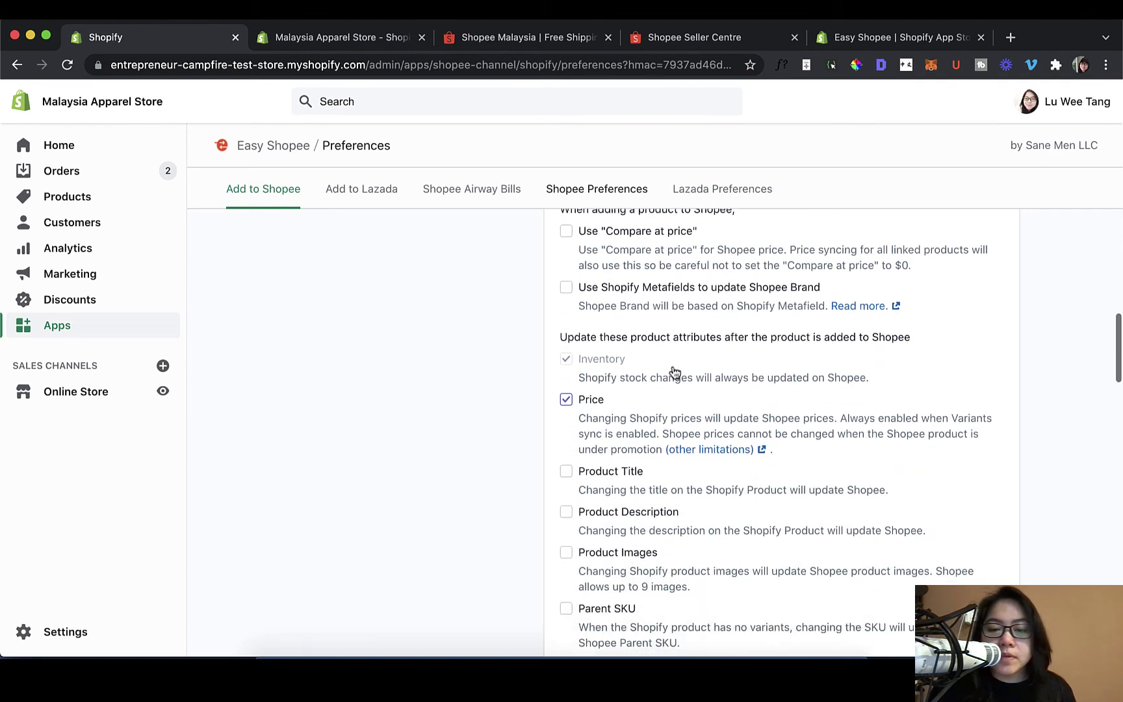
scroll(674, 372, up, 3)
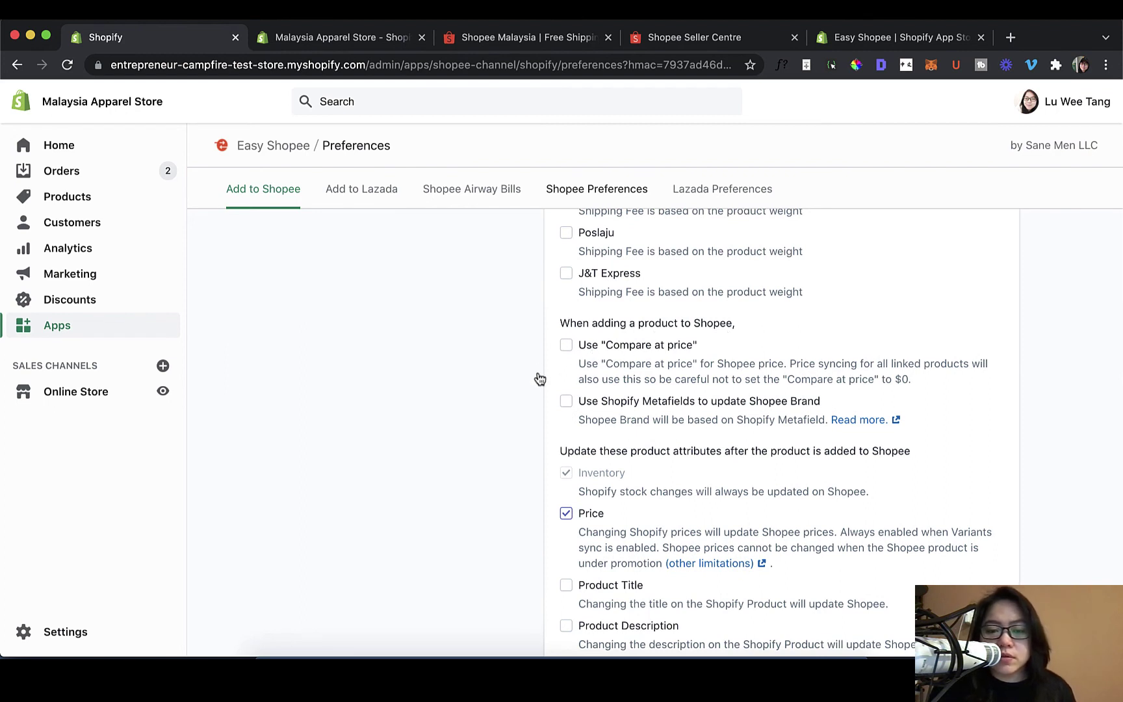
scroll(669, 442, down, 1)
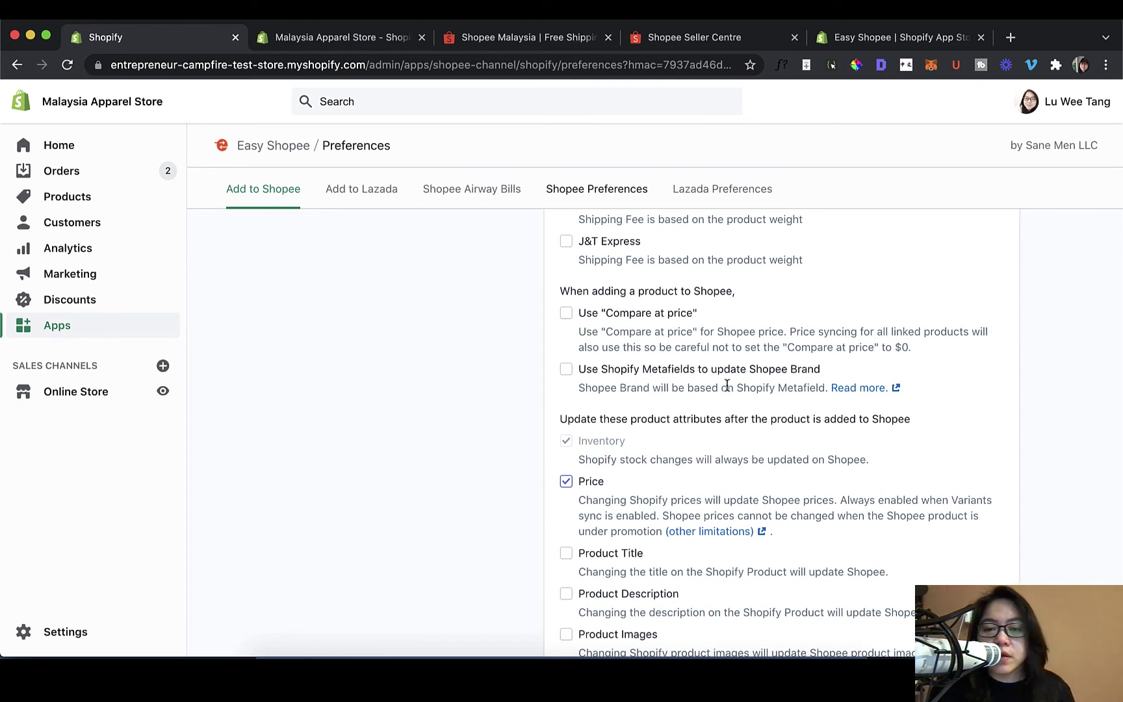
scroll(726, 389, down, 1)
scroll(726, 389, down, 1)
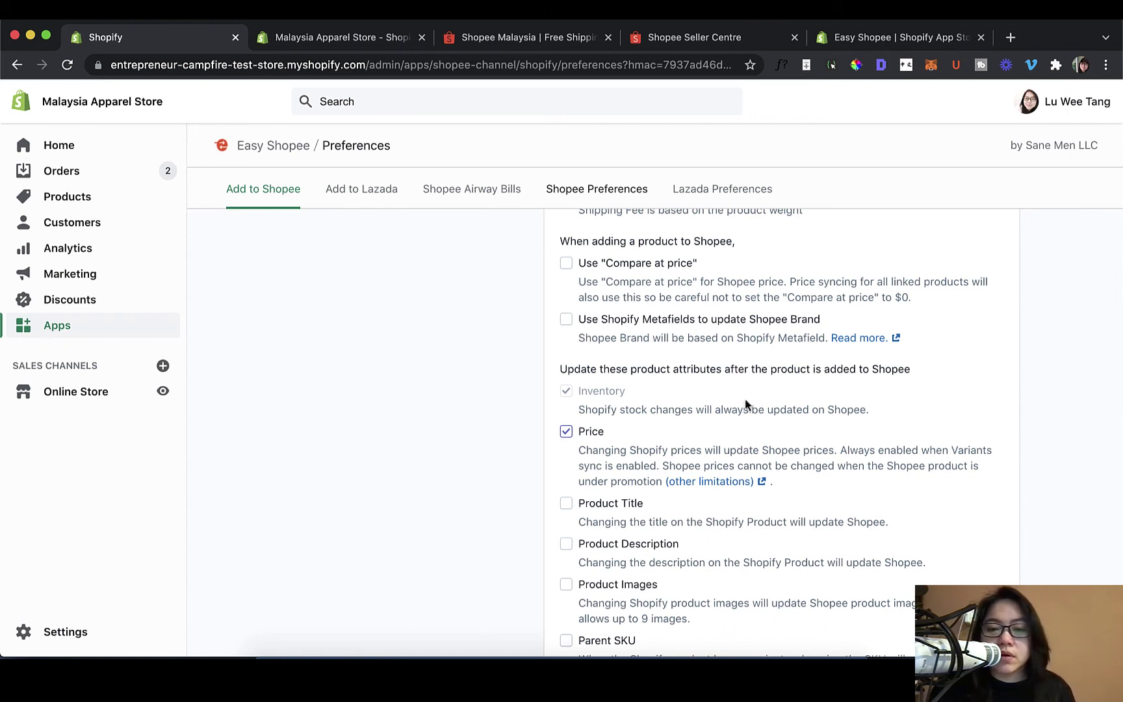
scroll(744, 399, down, 1)
scroll(745, 399, up, 1)
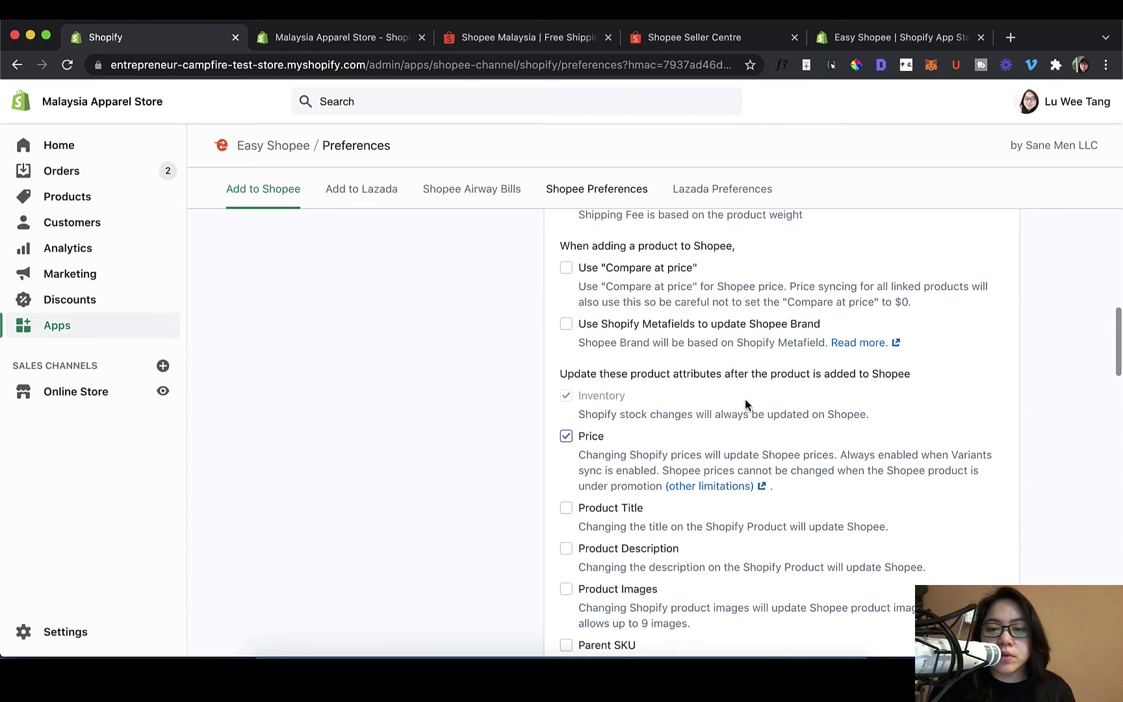
scroll(745, 401, down, 1)
scroll(745, 402, down, 1)
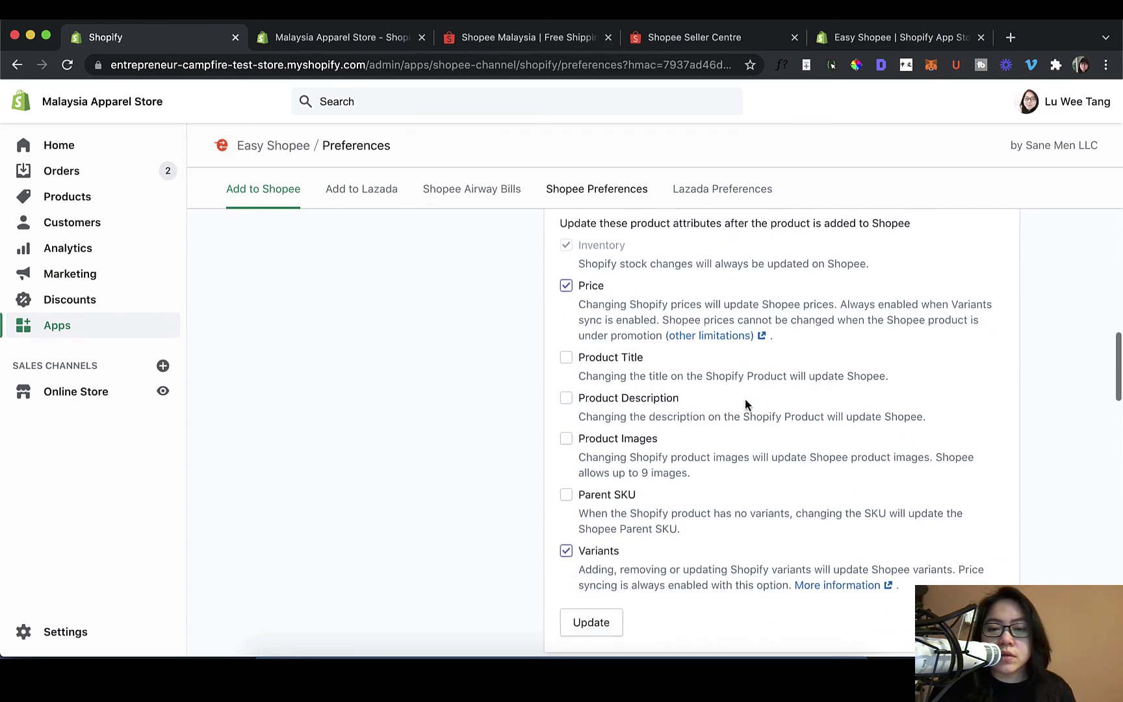
scroll(744, 400, up, 2)
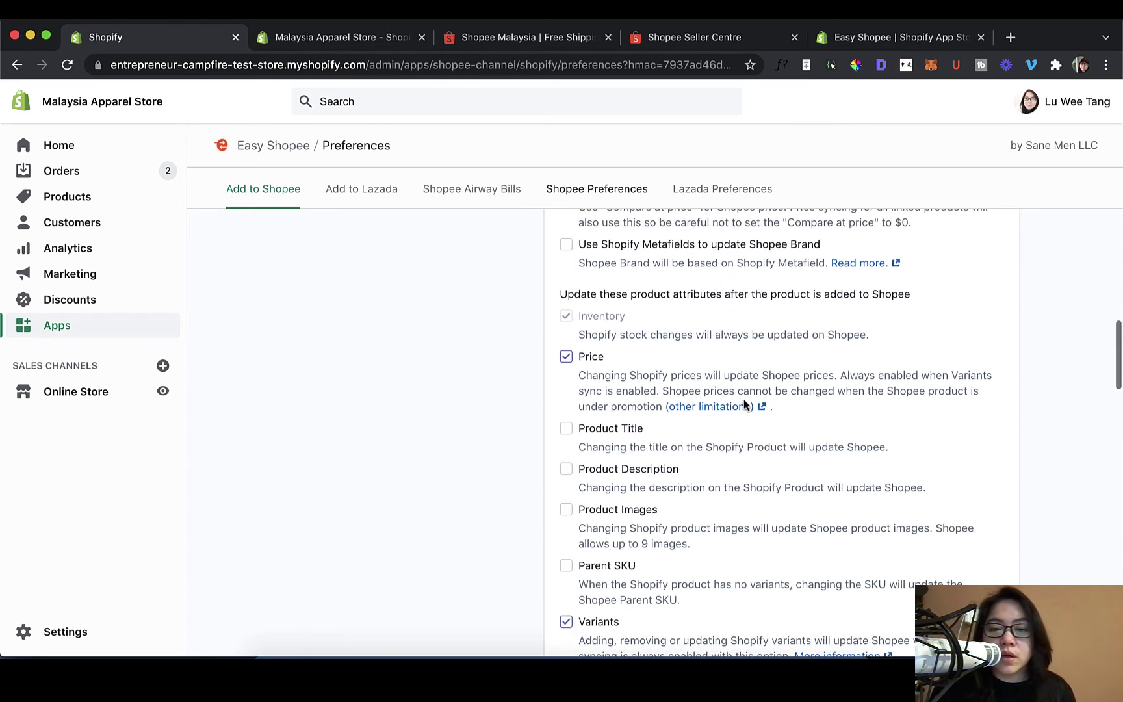
scroll(744, 400, down, 1)
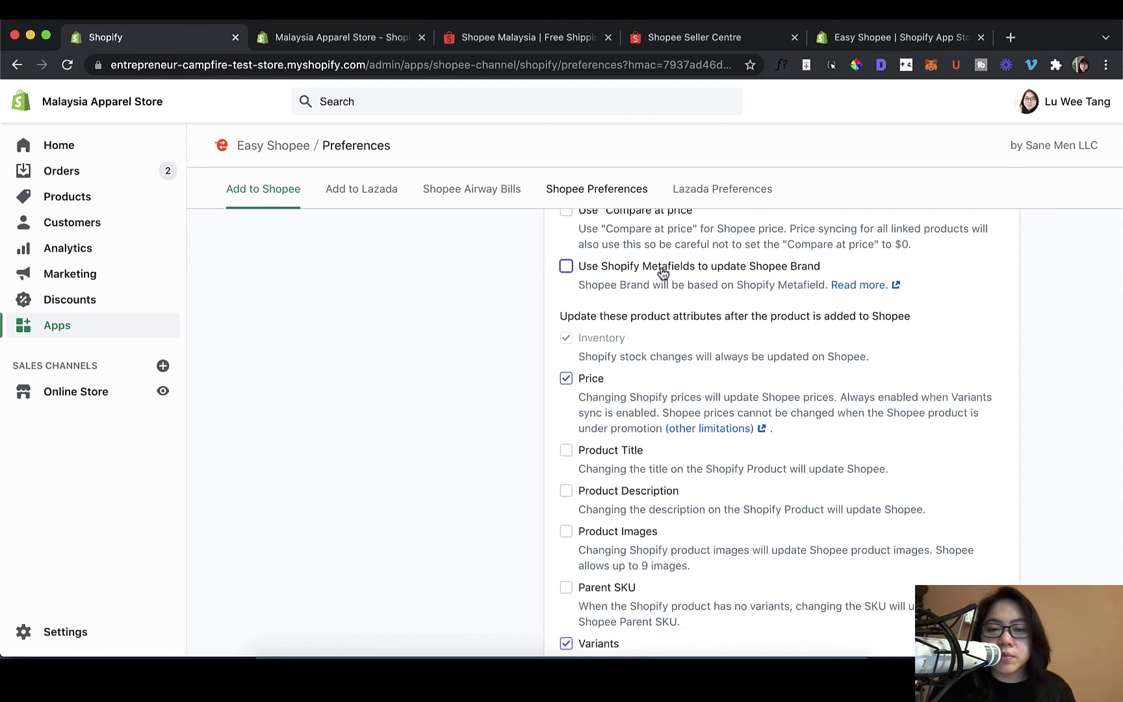
click(804, 271)
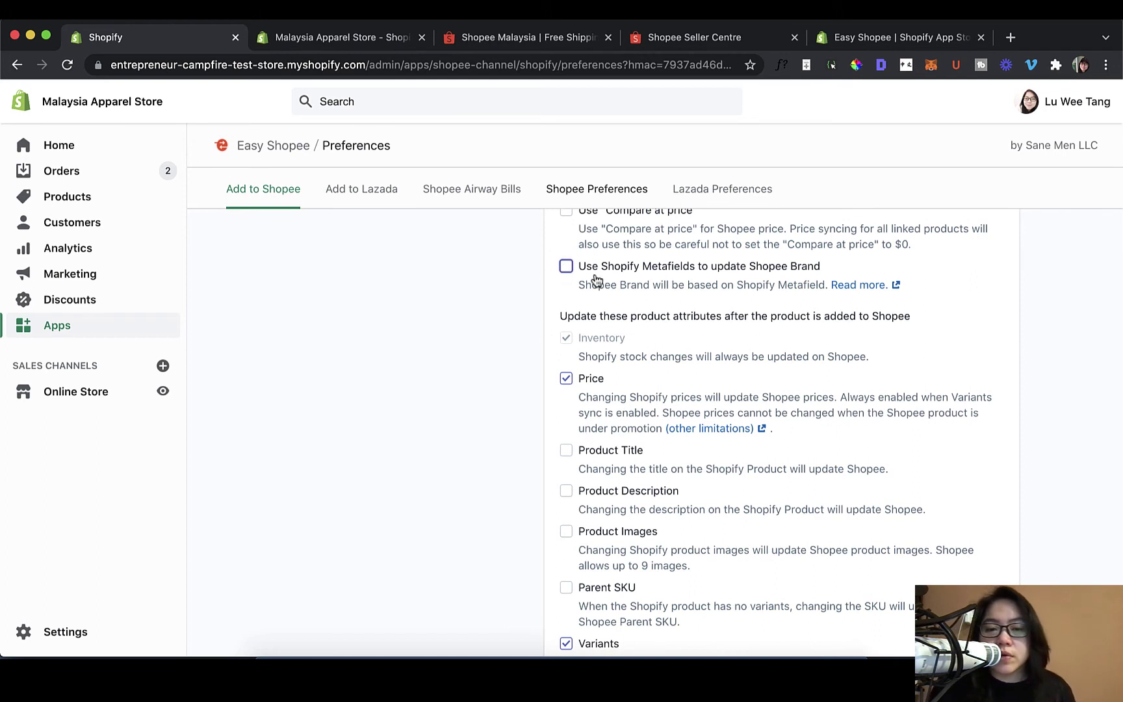
scroll(539, 347, down, 2)
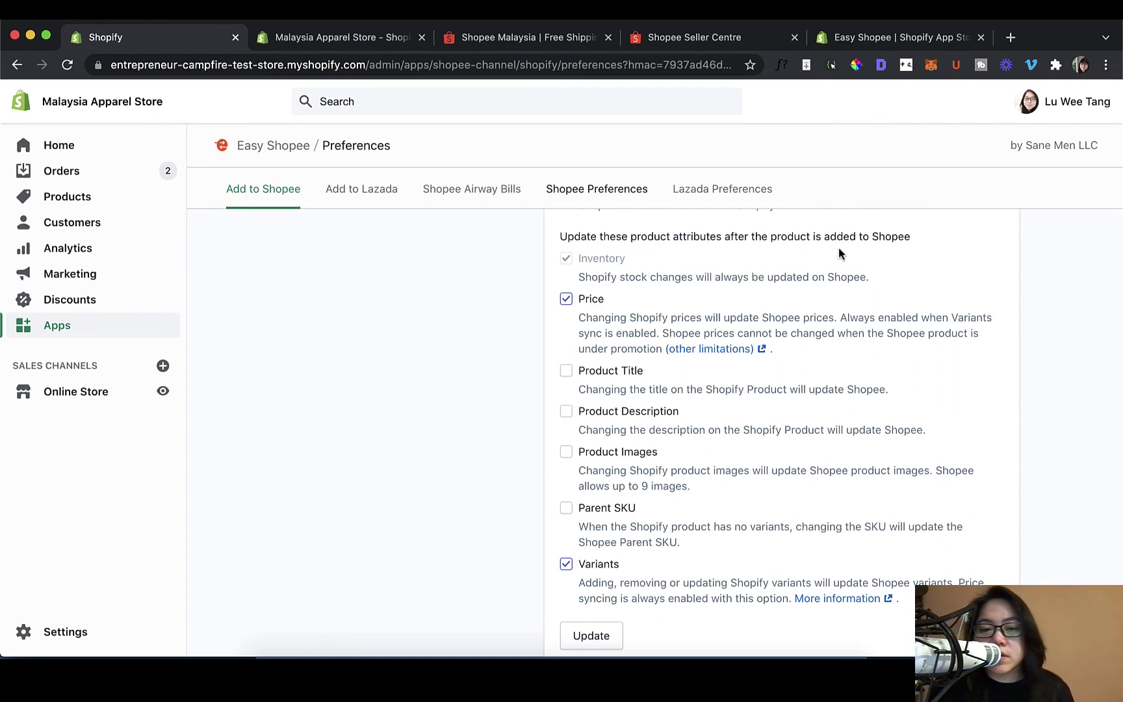
scroll(823, 361, down, 1)
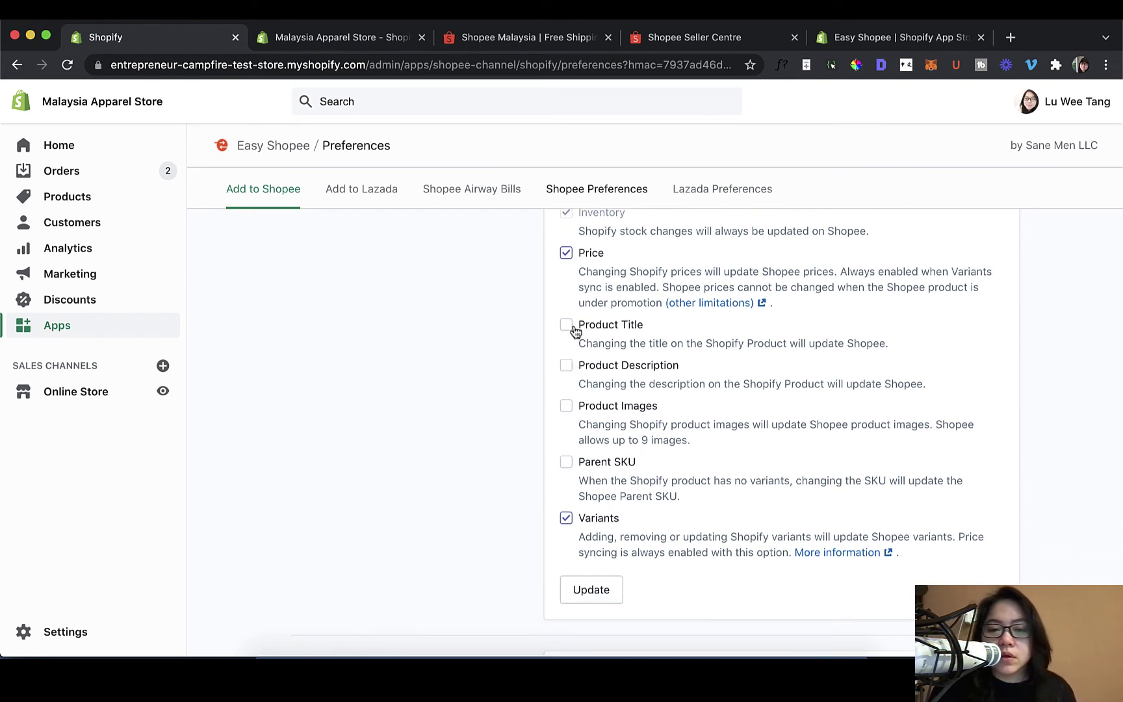
scroll(627, 352, up, 2)
scroll(627, 352, down, 1)
scroll(628, 351, up, 1)
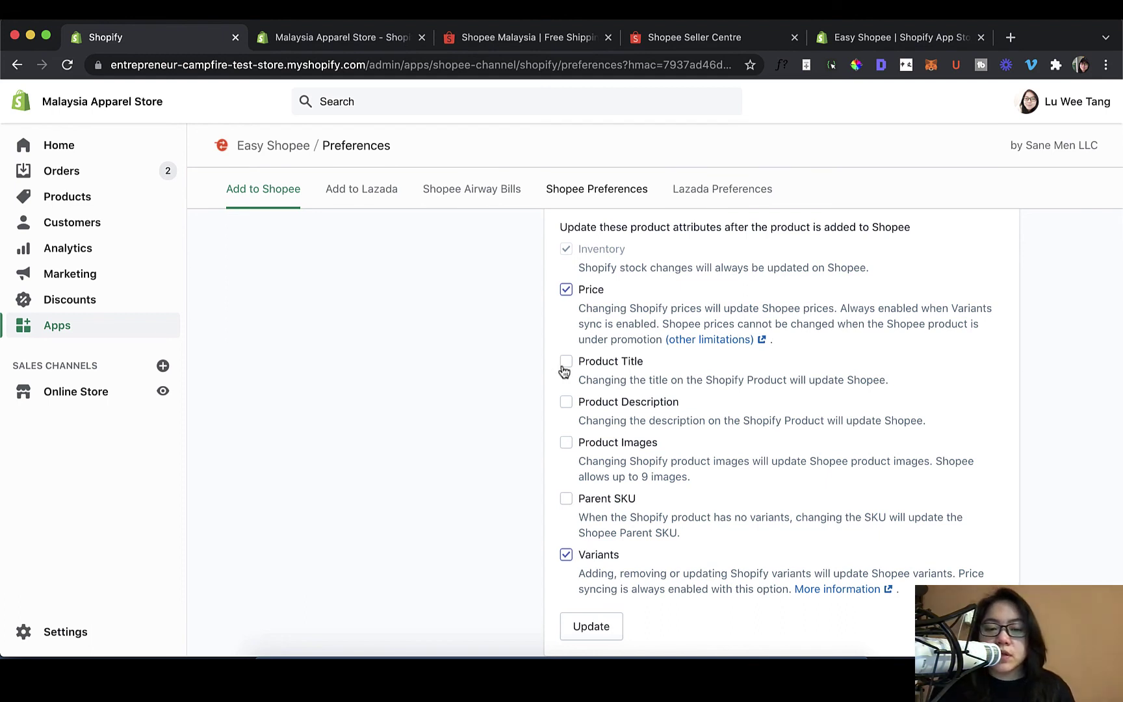
scroll(645, 574, down, 2)
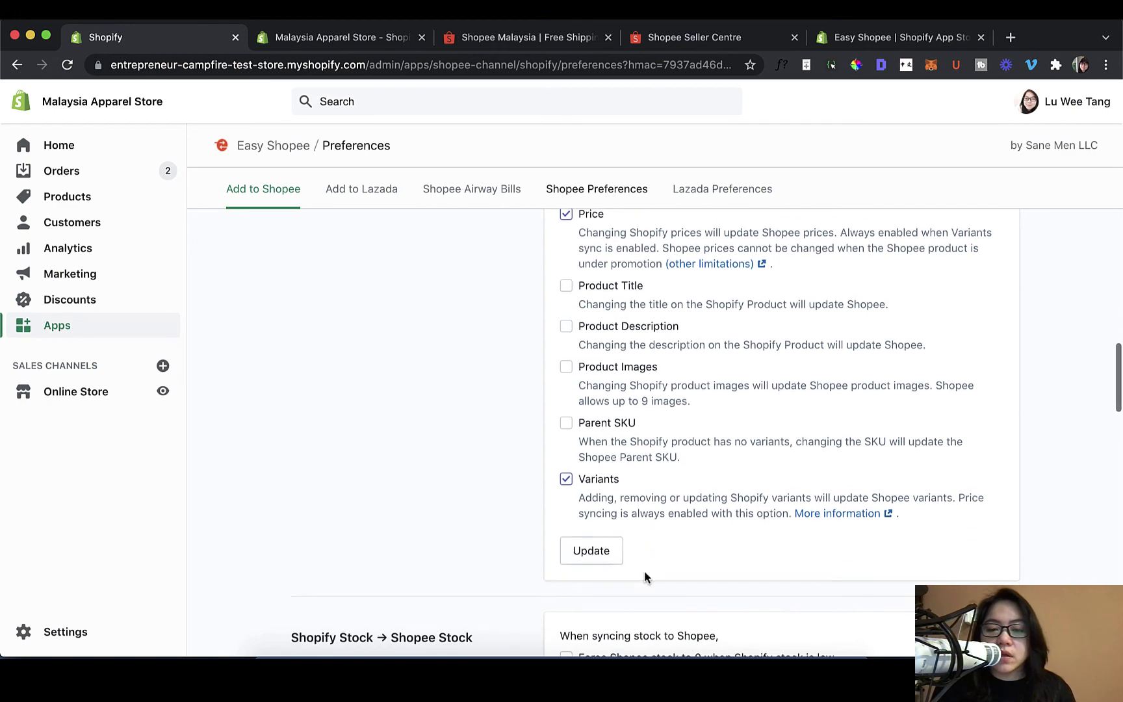
- Save the product sync preferences, keeping forced zero Shopee stock off with threshold 3
click(604, 557)
scroll(677, 566, down, 6)
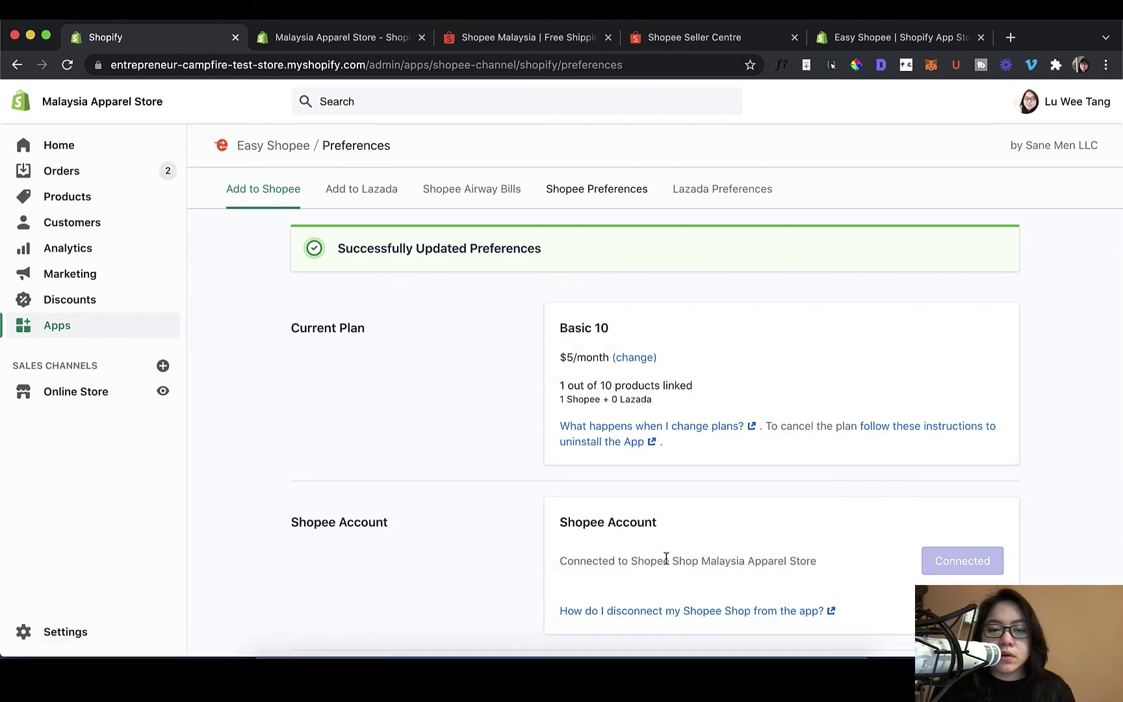
scroll(664, 562, down, 10)
scroll(666, 558, down, 15)
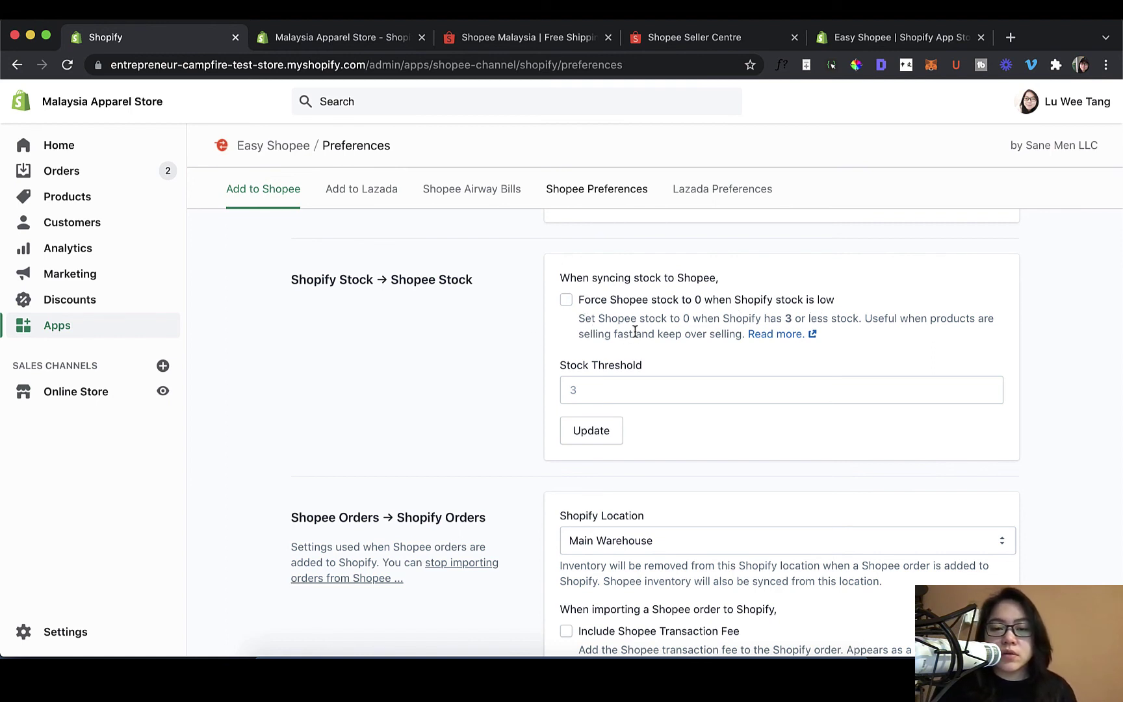
drag(585, 319, 712, 325)
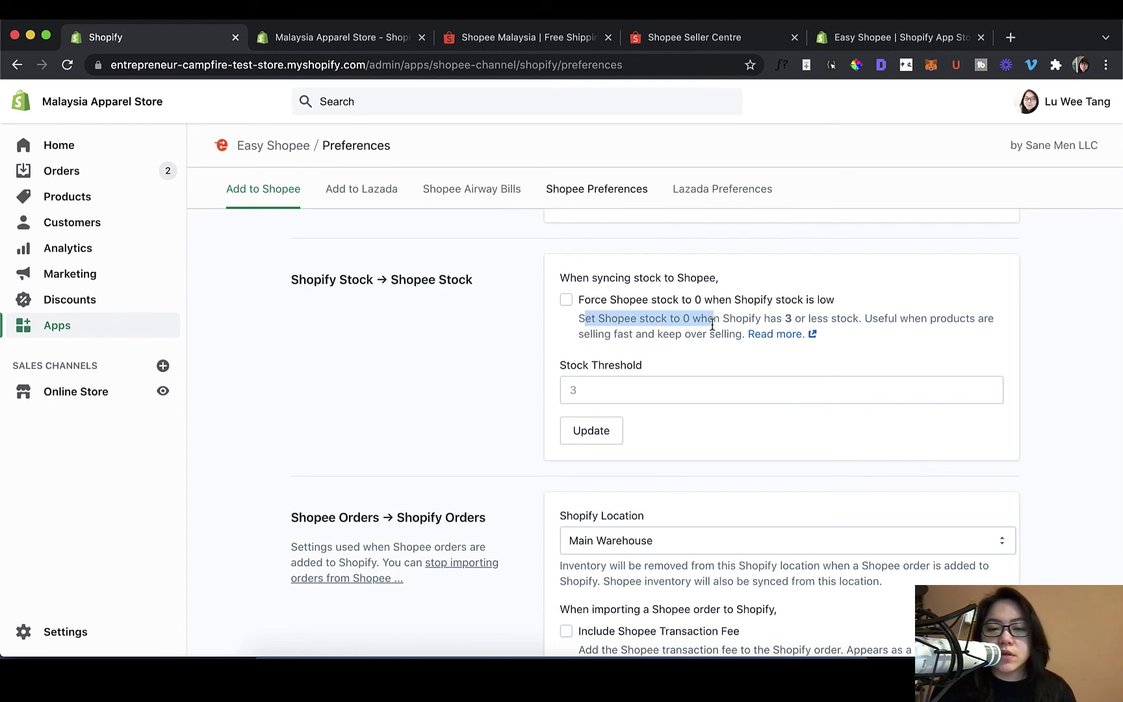
click(704, 349)
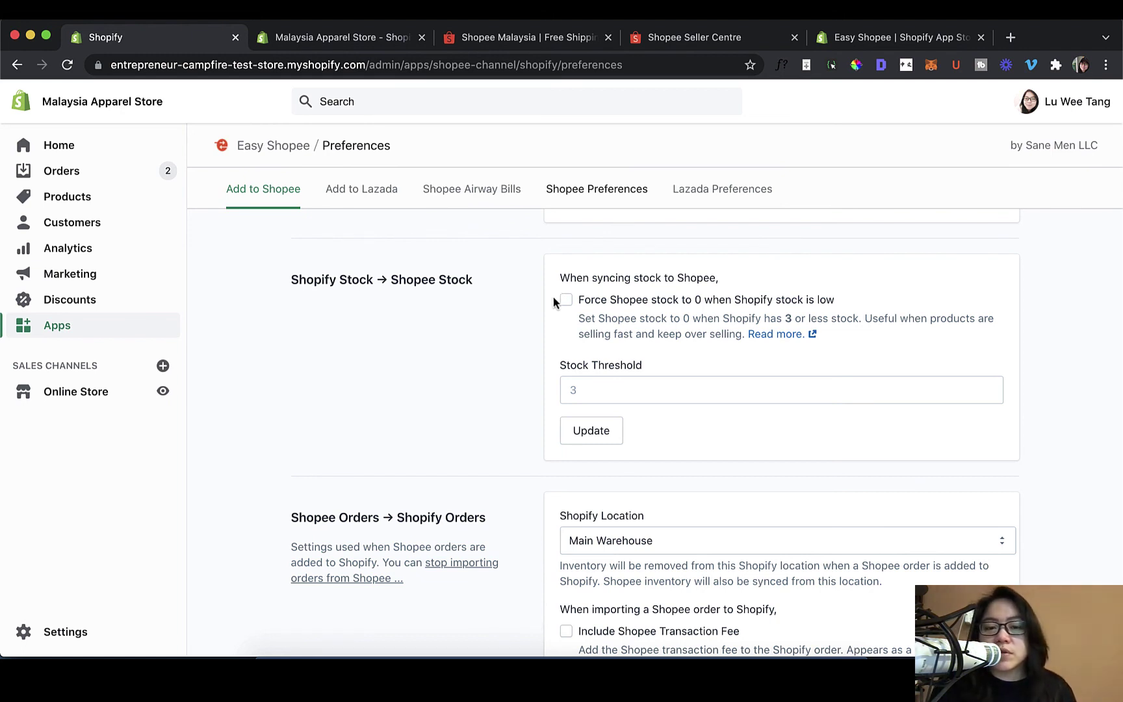
click(563, 302)
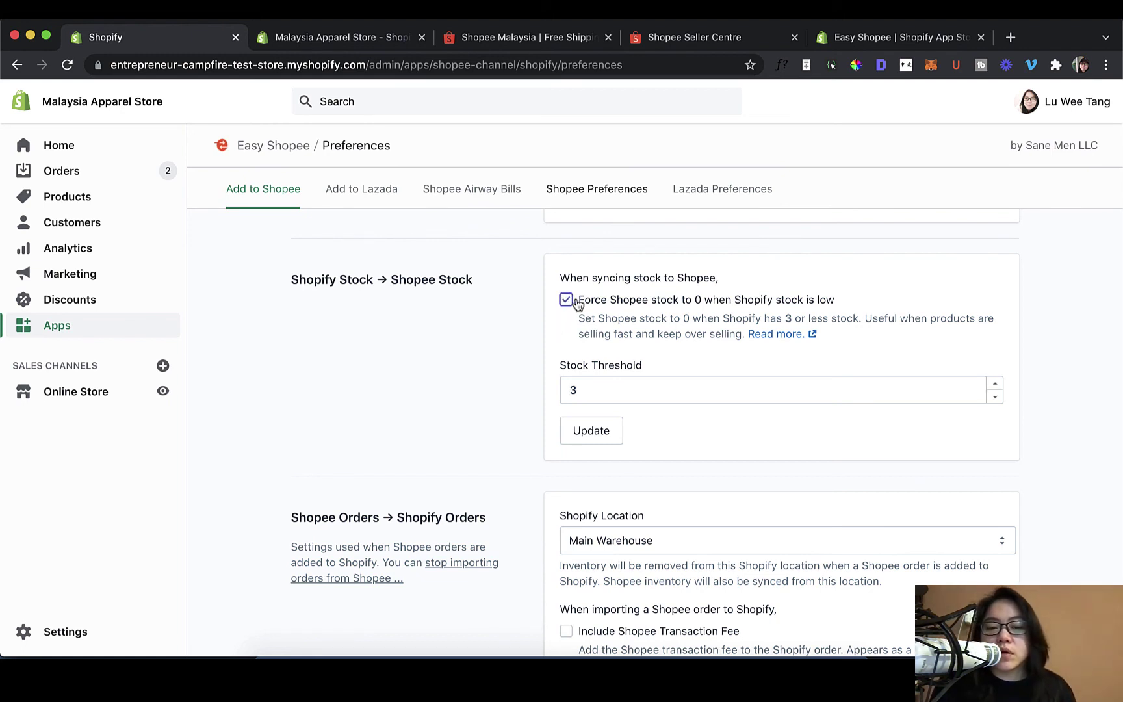
click(614, 377)
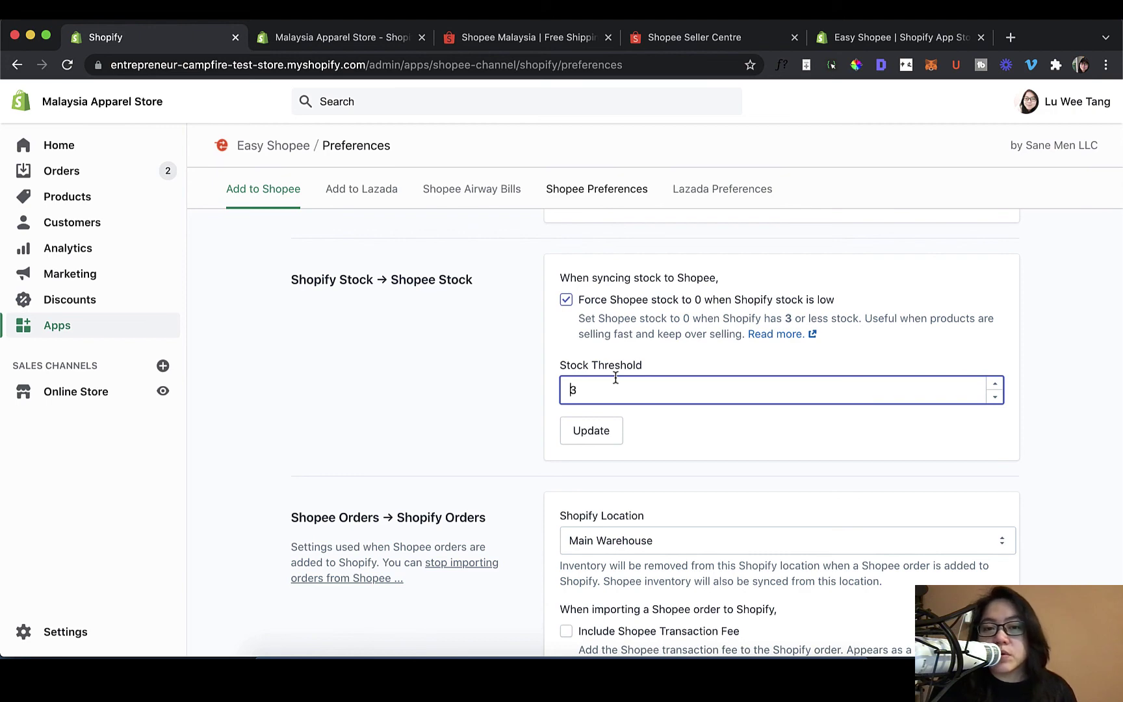
click(565, 300)
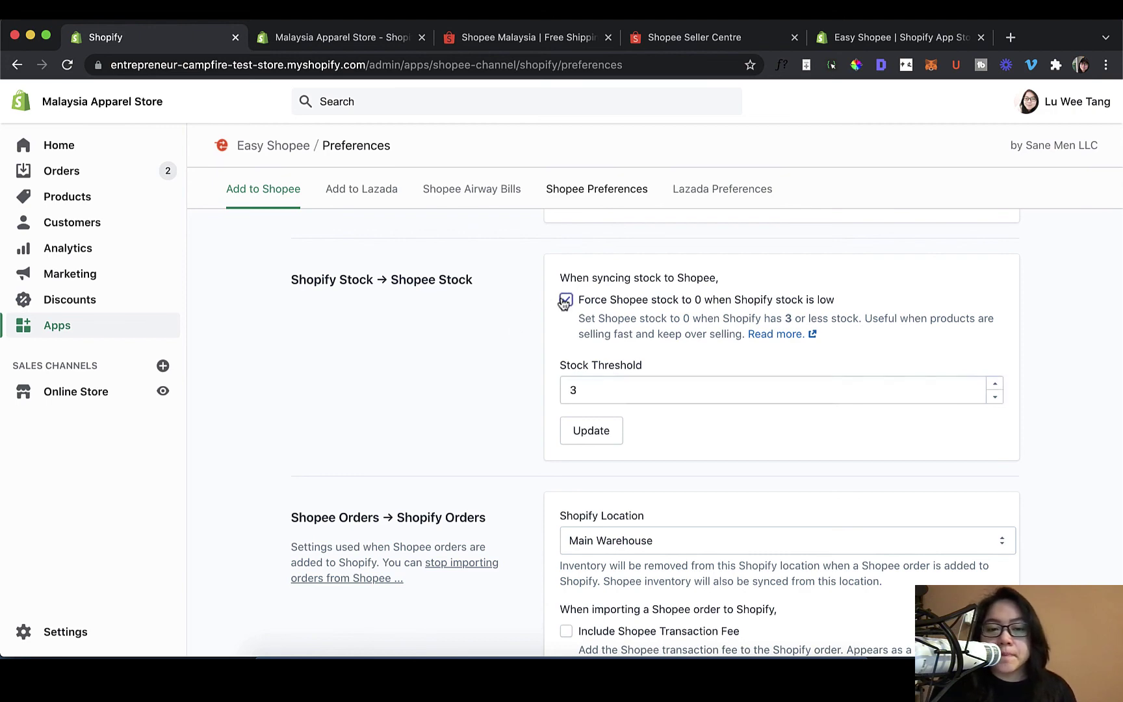
scroll(467, 393, down, 5)
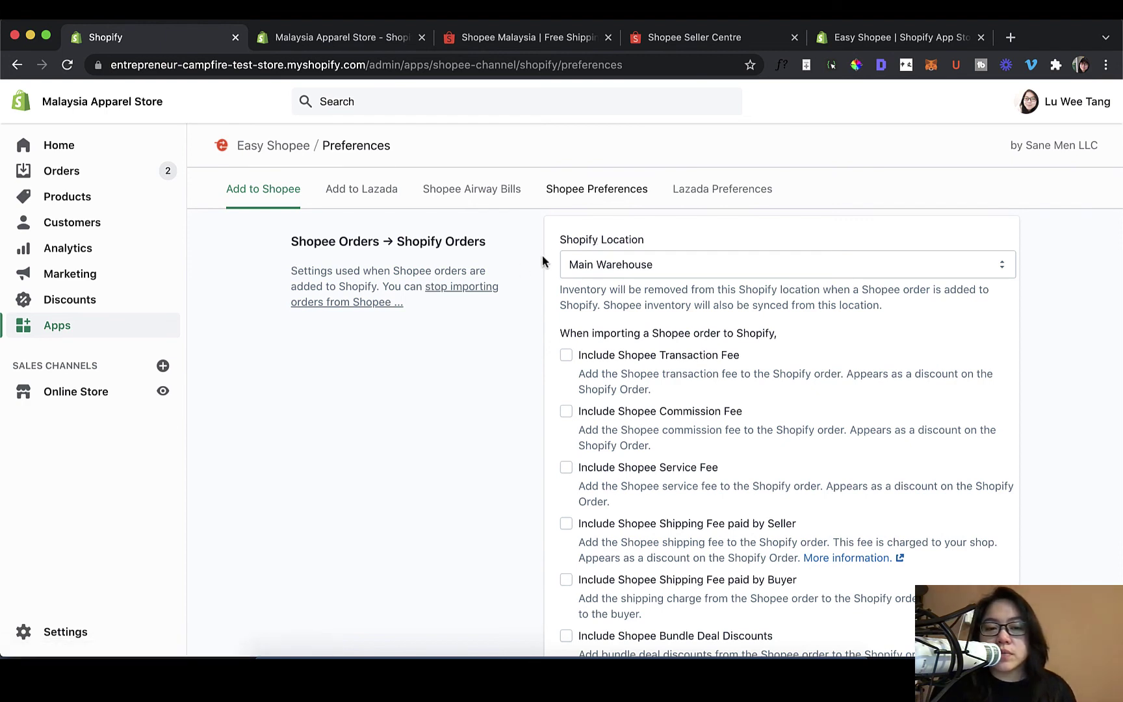
drag(553, 245, 571, 301)
click(572, 315)
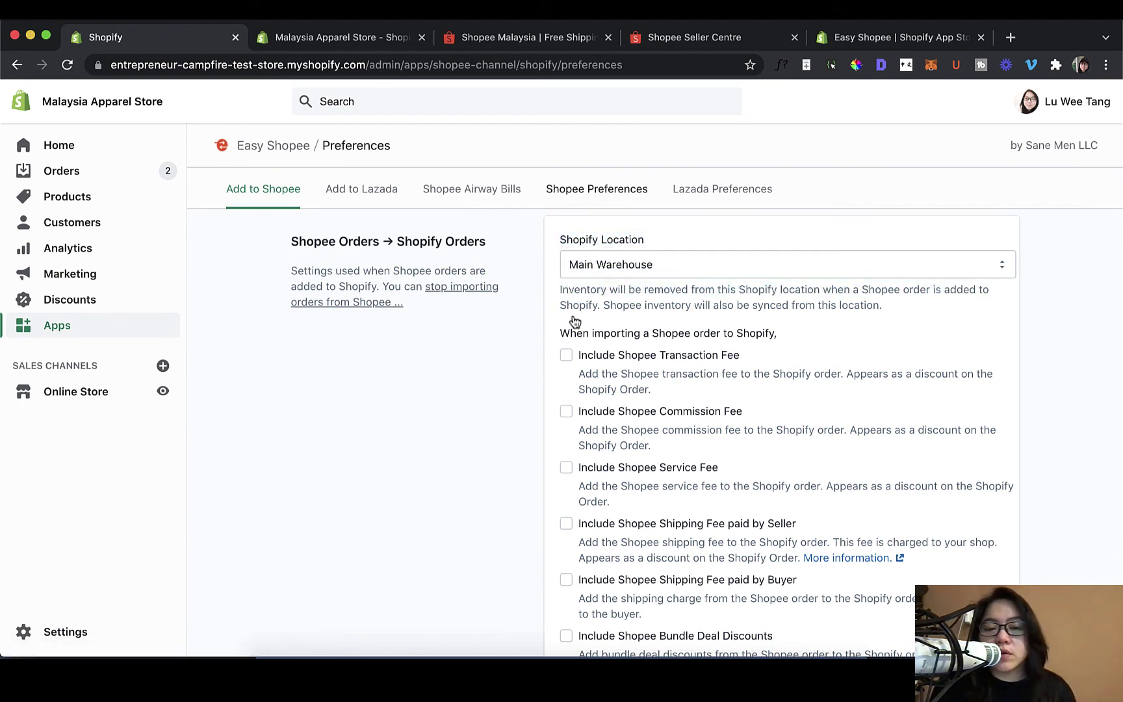
click(580, 260)
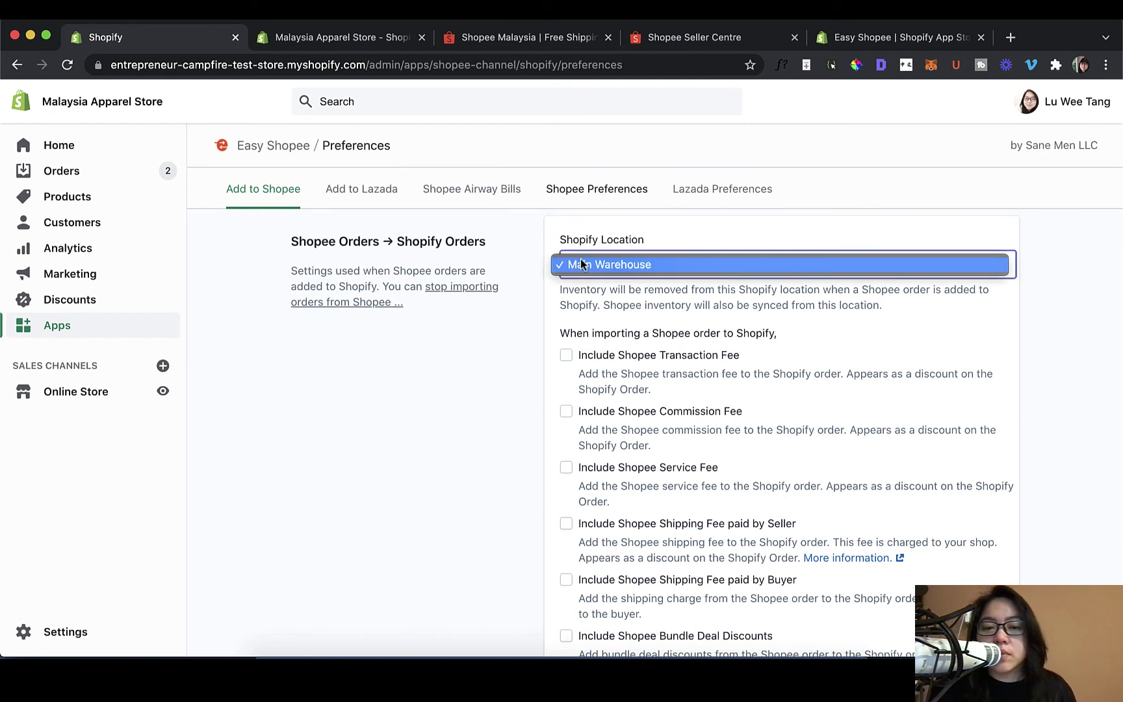
click(581, 263)
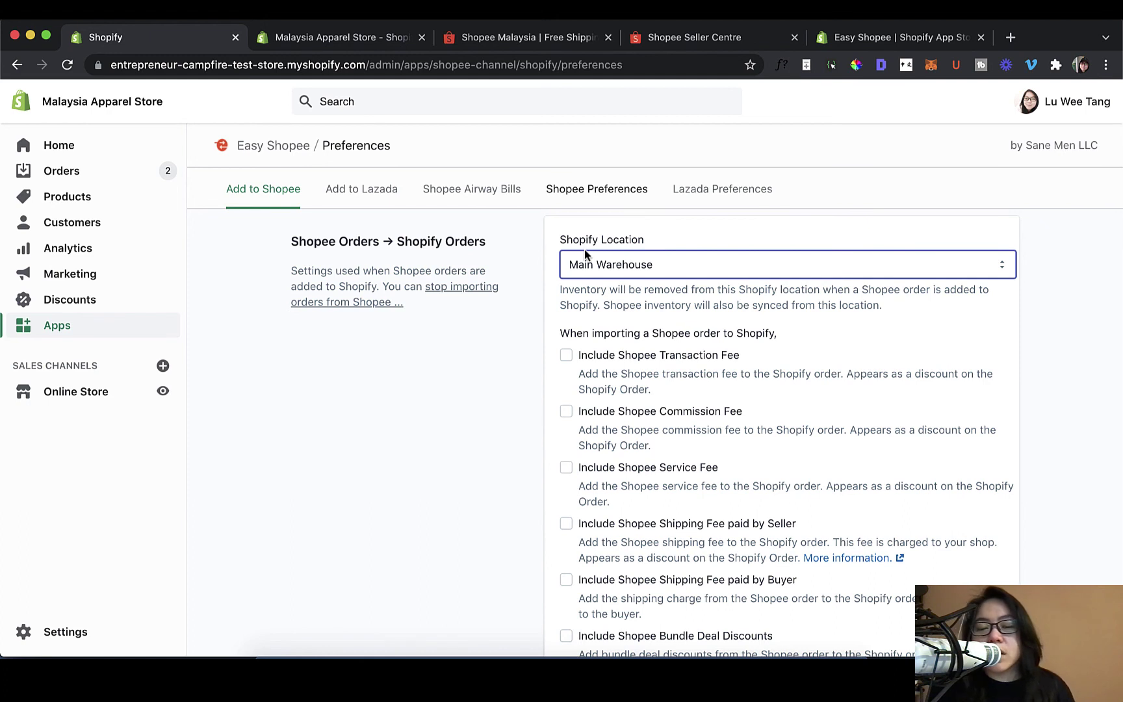
click(585, 257)
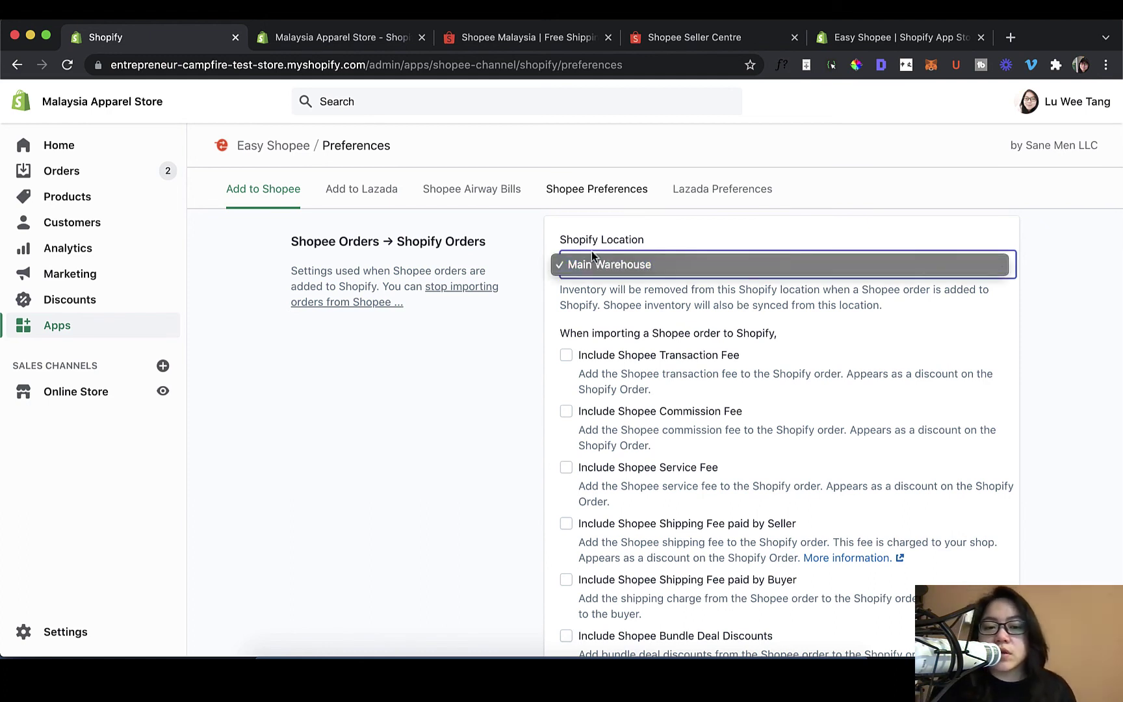
click(591, 252)
click(602, 267)
click(603, 267)
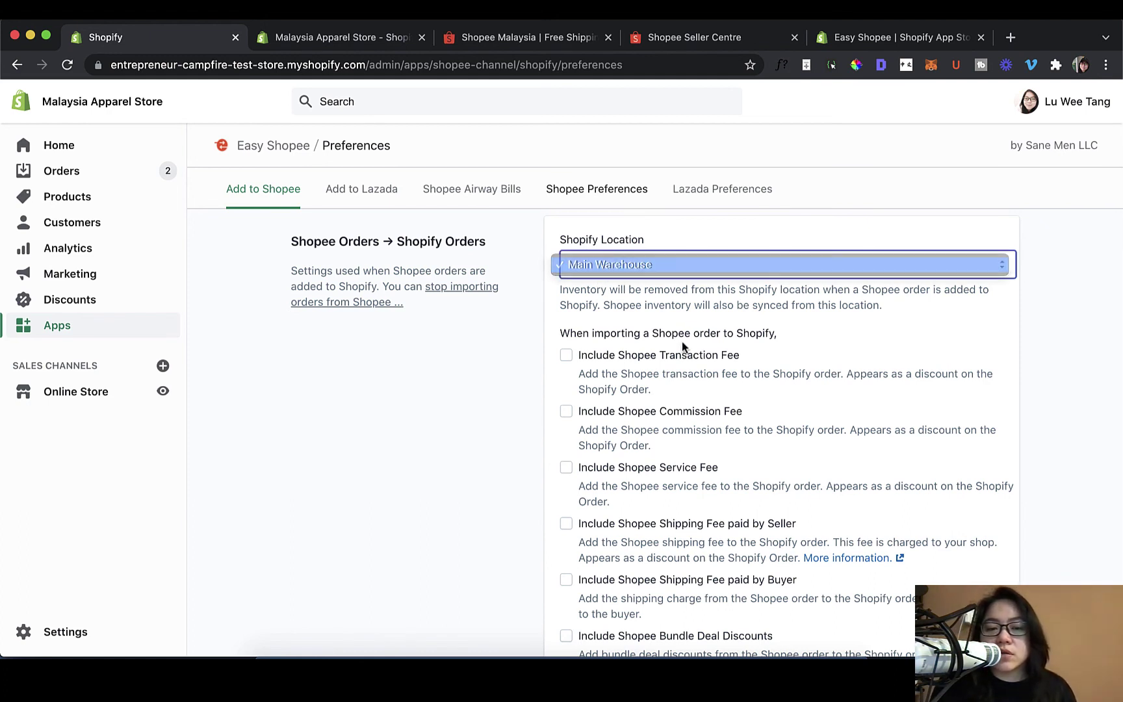
scroll(648, 403, down, 2)
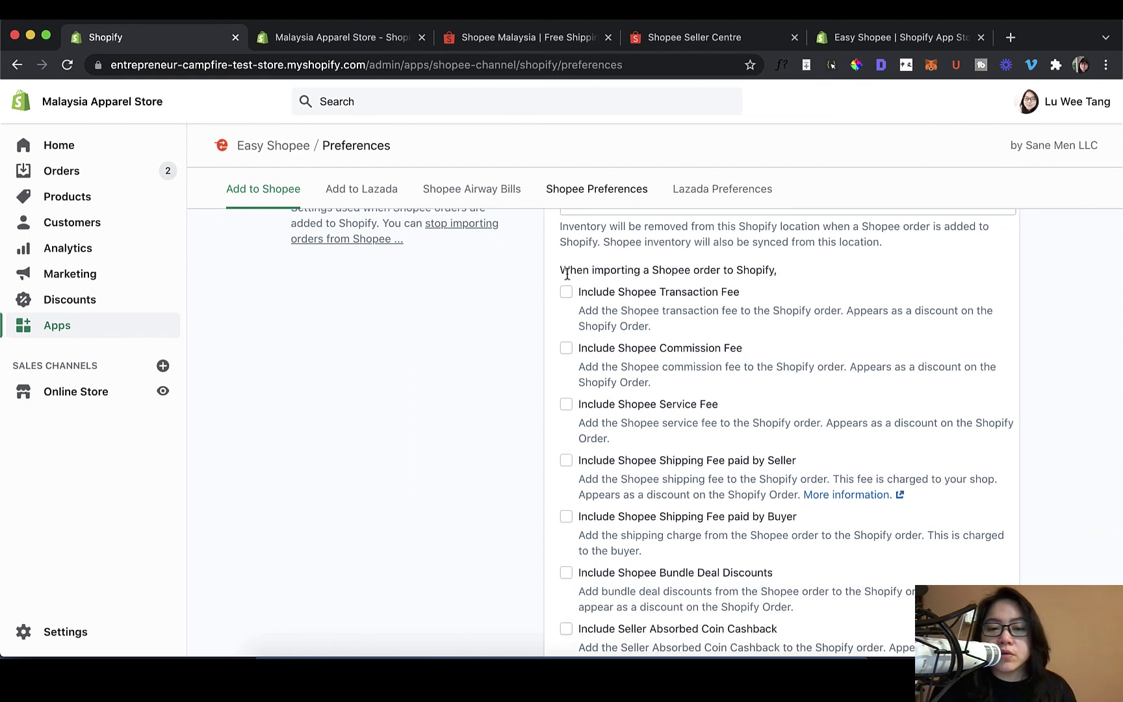
scroll(676, 399, down, 1)
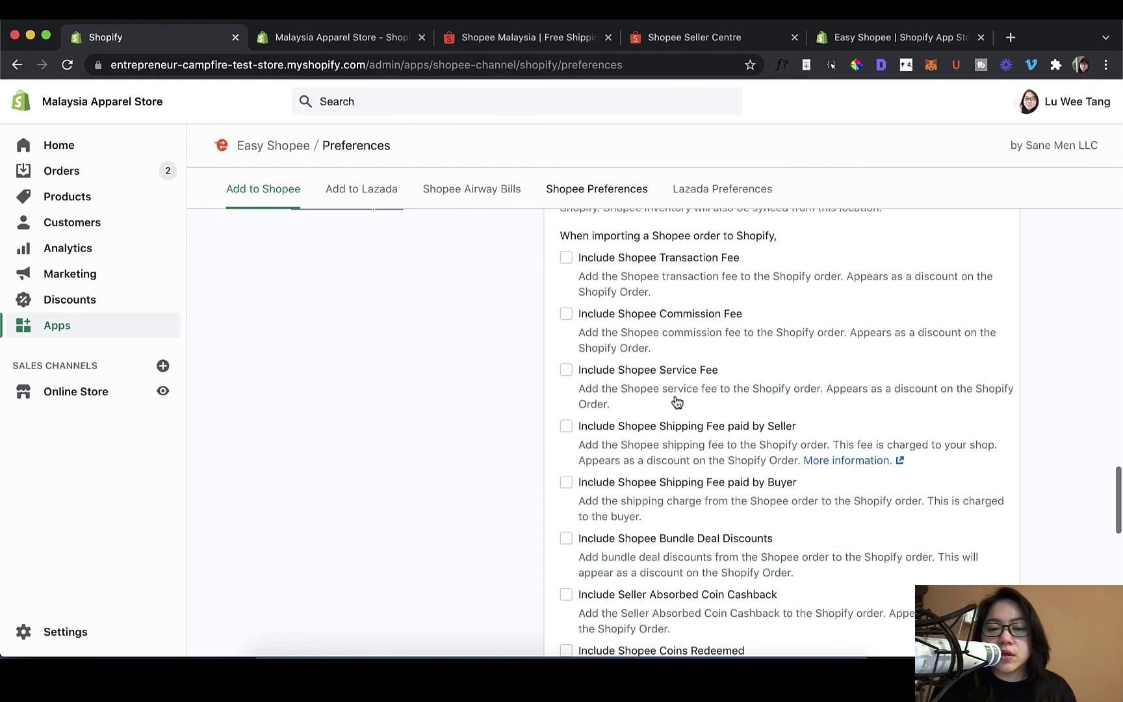
scroll(677, 401, down, 5)
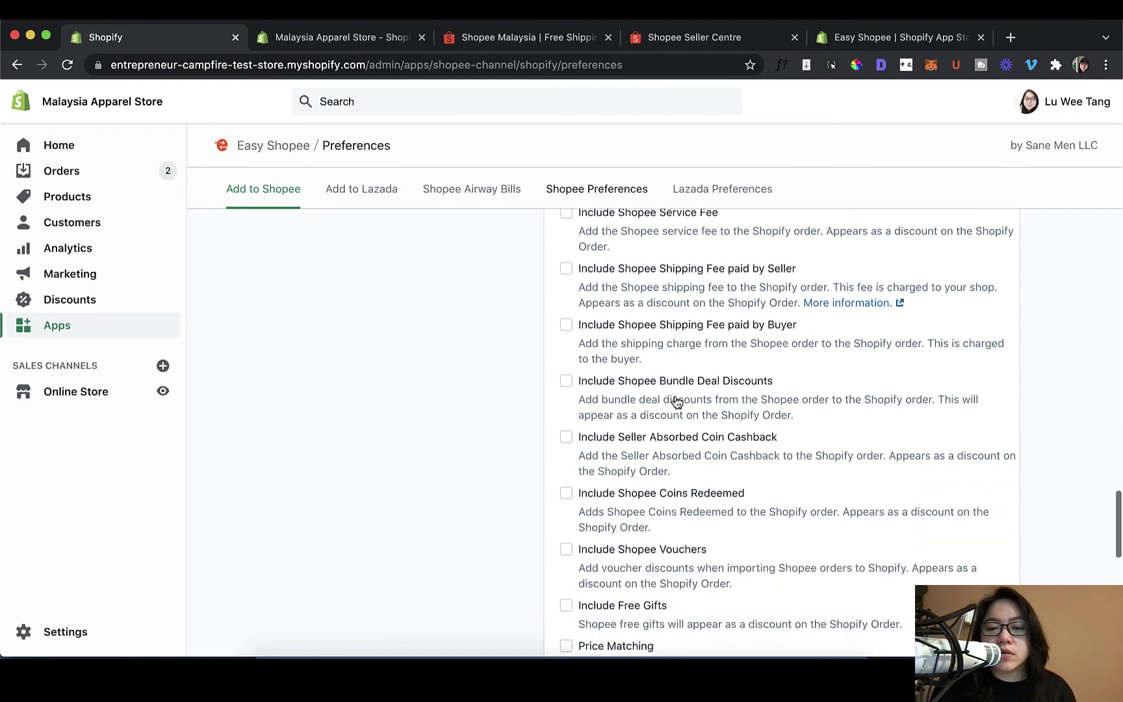
scroll(676, 401, down, 10)
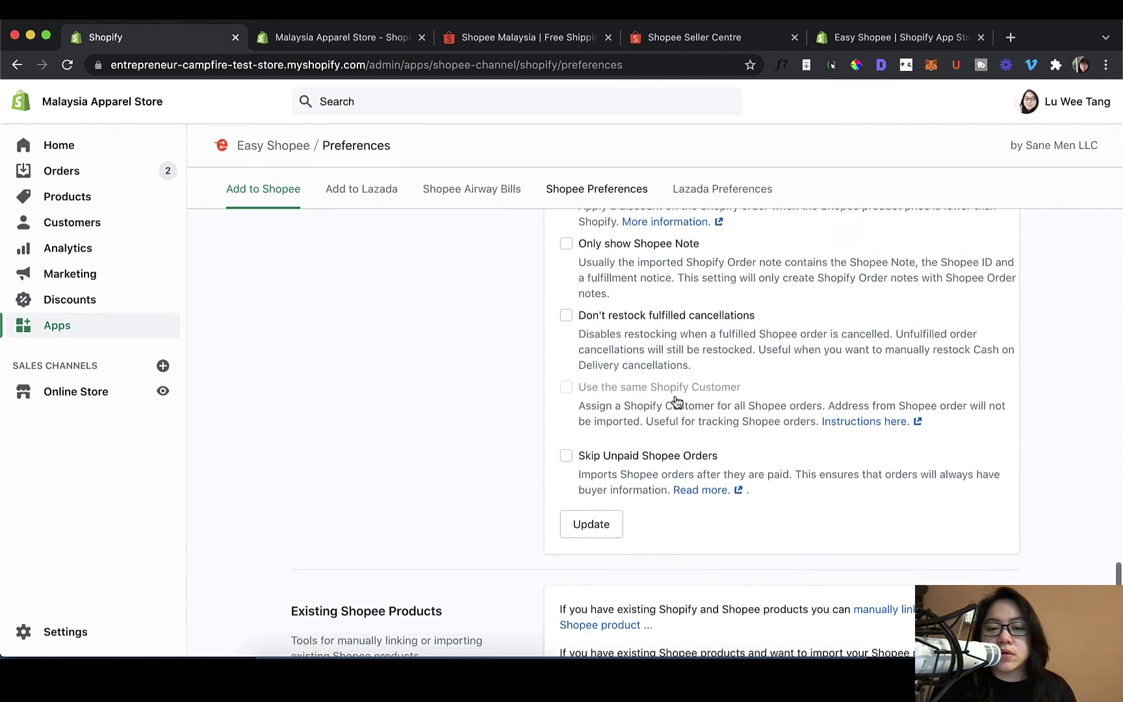
scroll(676, 401, up, 15)
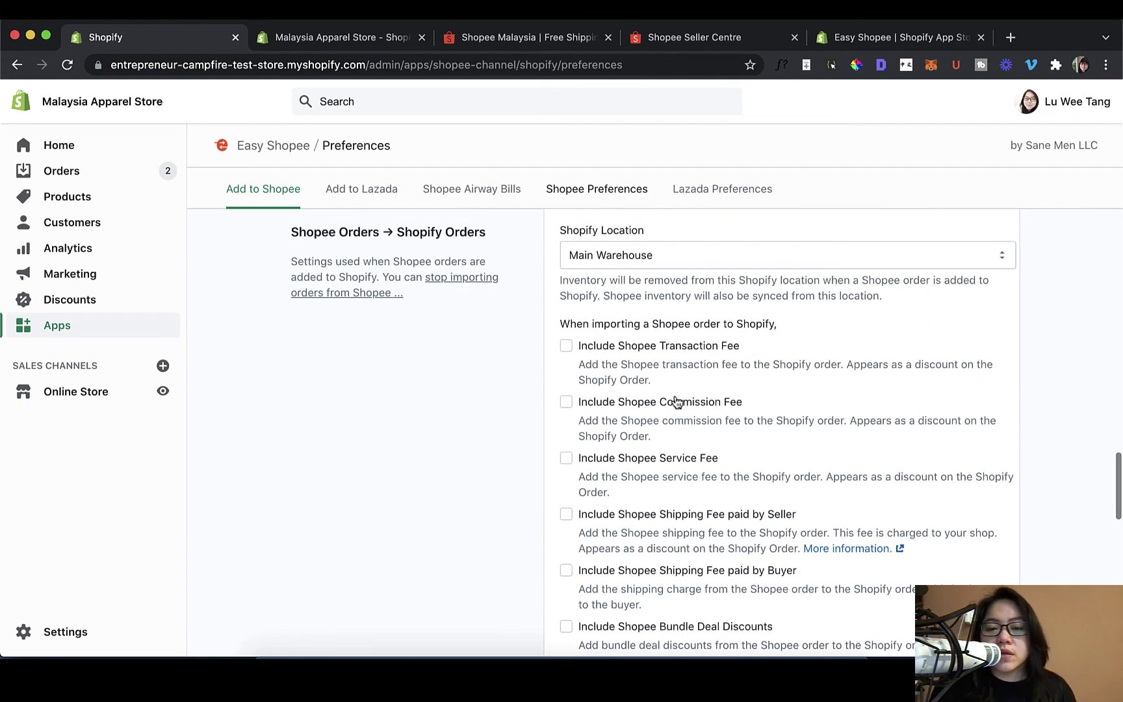
scroll(676, 401, down, 2)
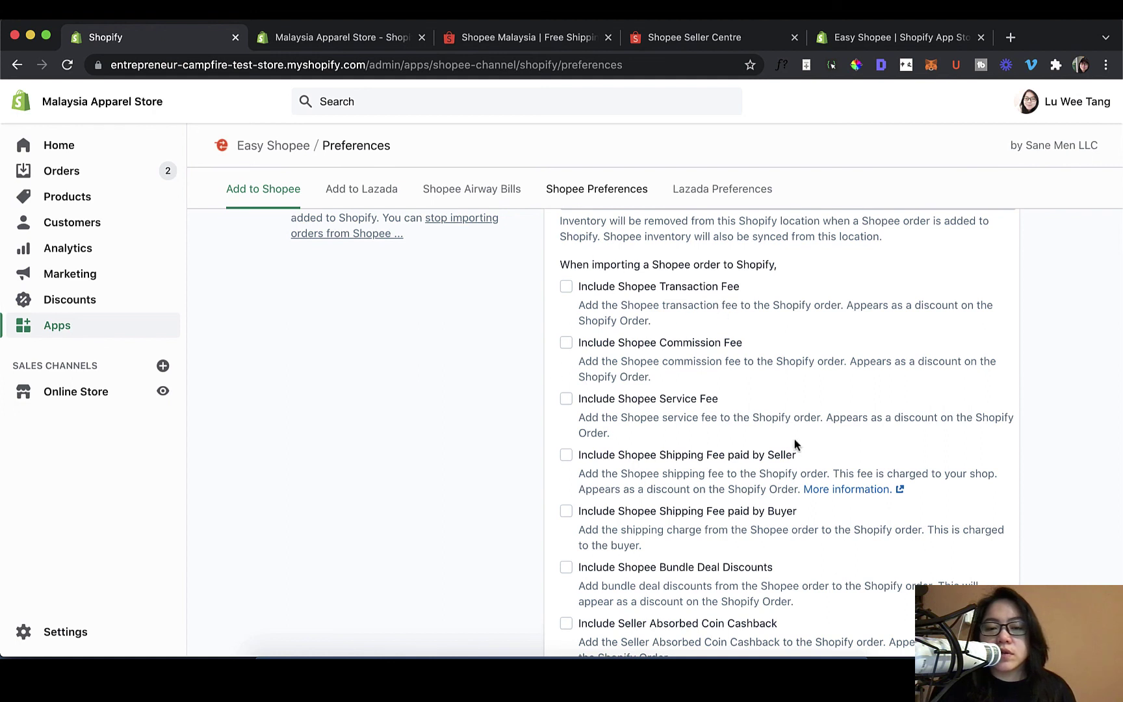
scroll(793, 438, down, 2)
scroll(794, 438, down, 5)
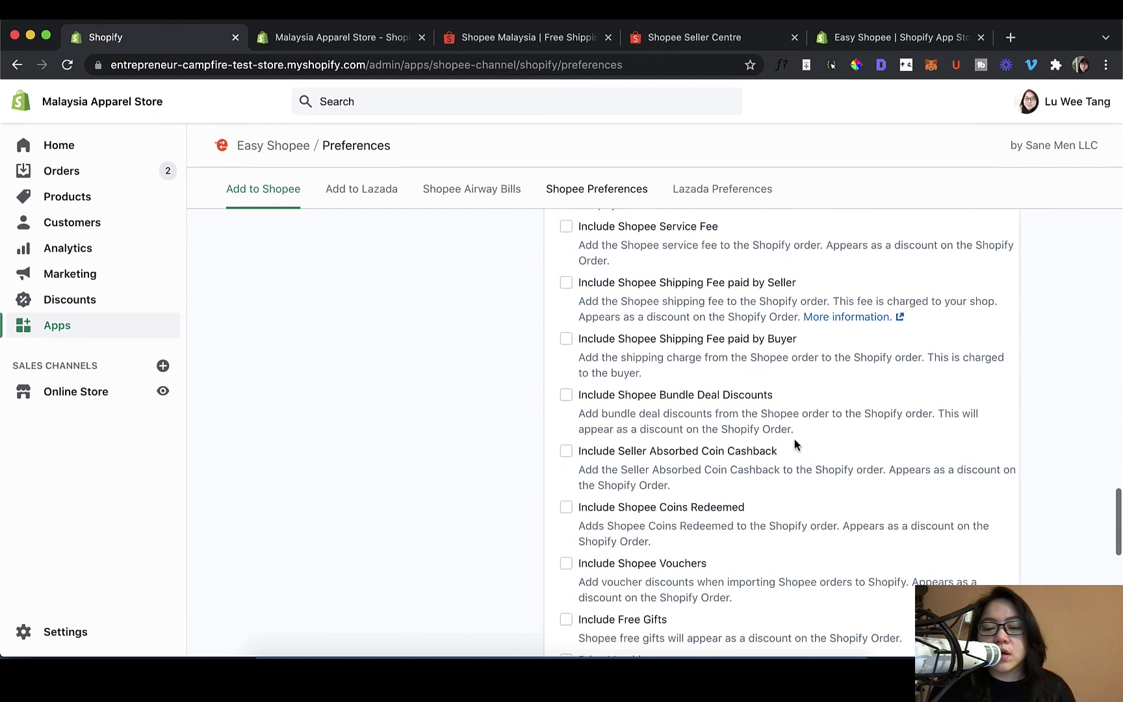
scroll(794, 439, up, 3)
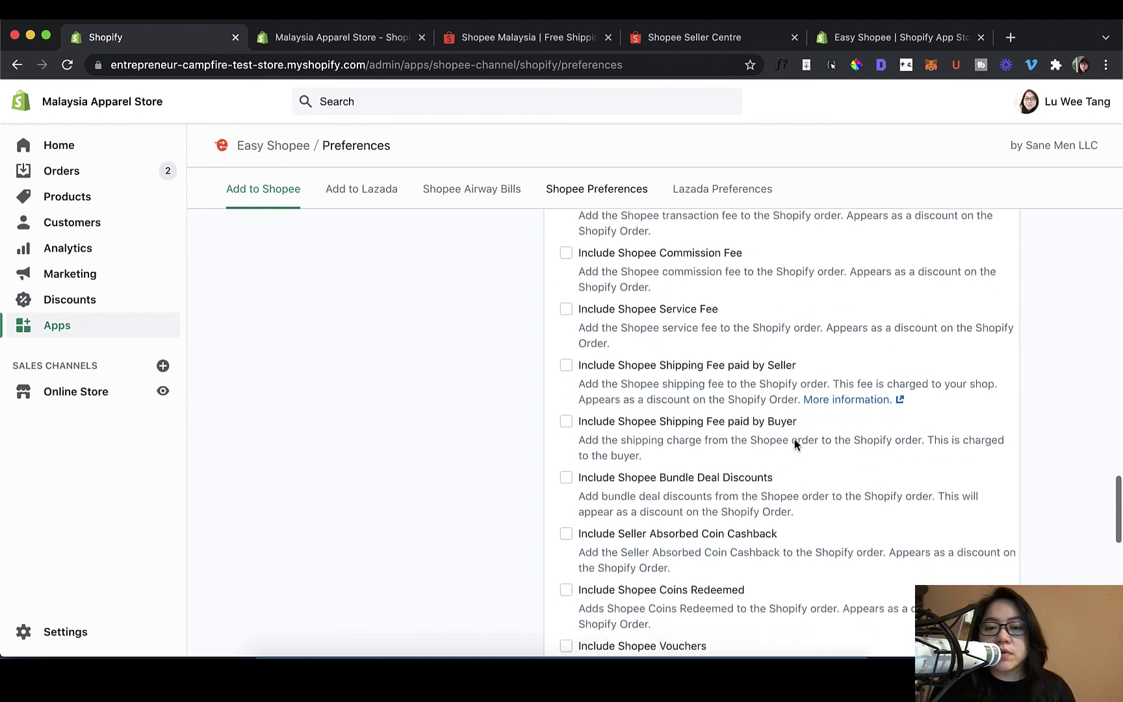
scroll(794, 438, down, 3)
scroll(794, 439, up, 6)
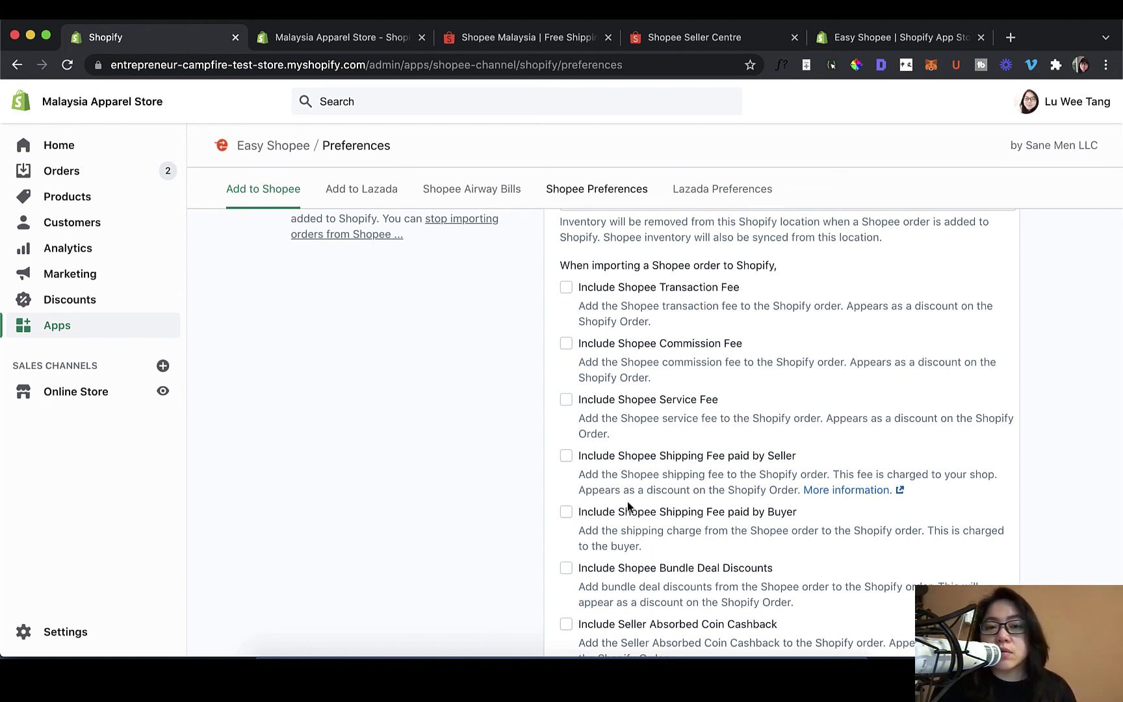
scroll(634, 503, down, 5)
scroll(642, 504, down, 8)
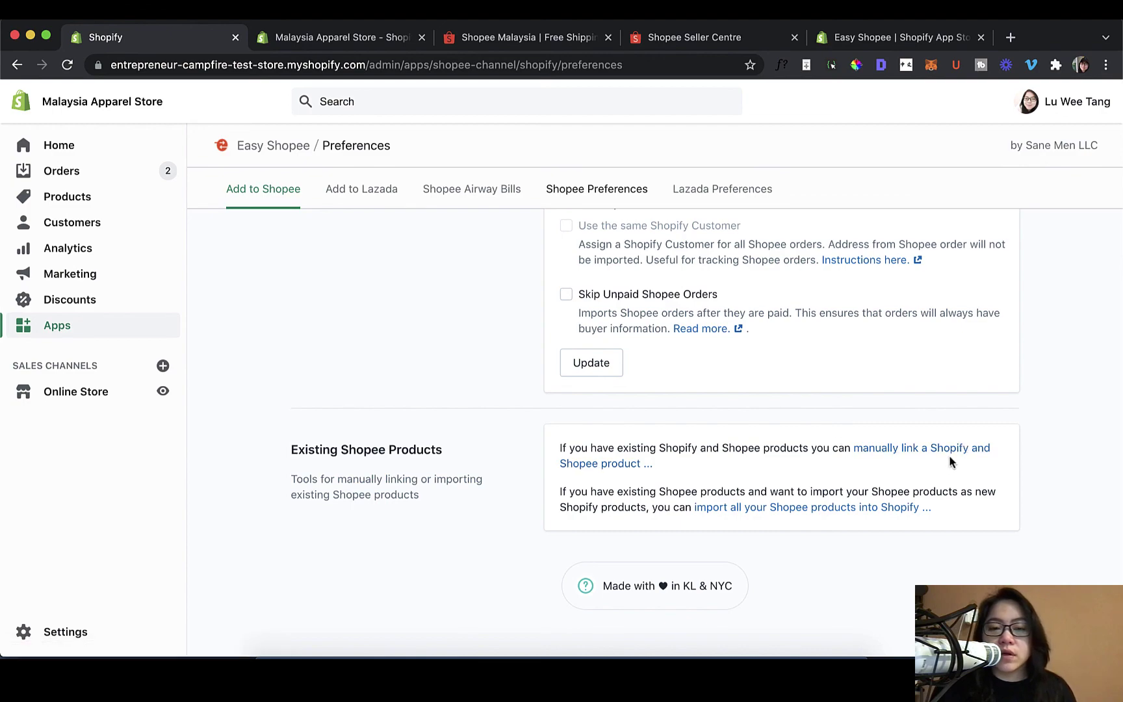
- Review the Shopee Airway Bills and Add to Shopee pages, then return to Shopee Preferences
scroll(942, 474, up, 20)
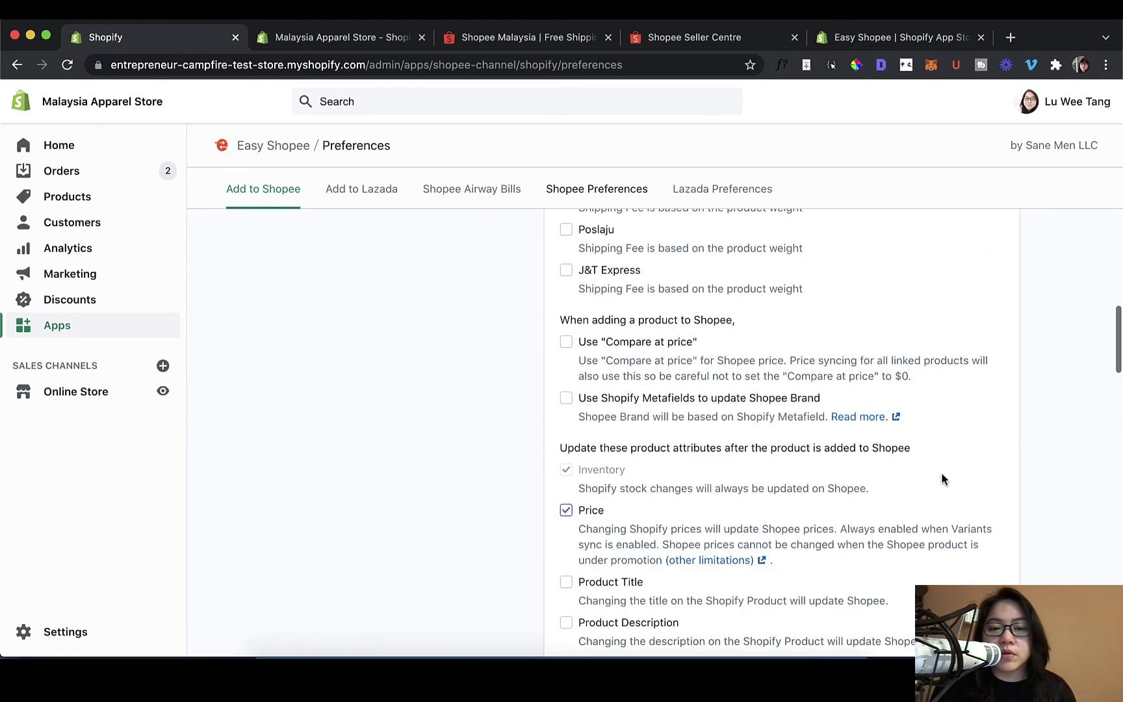
click(501, 204)
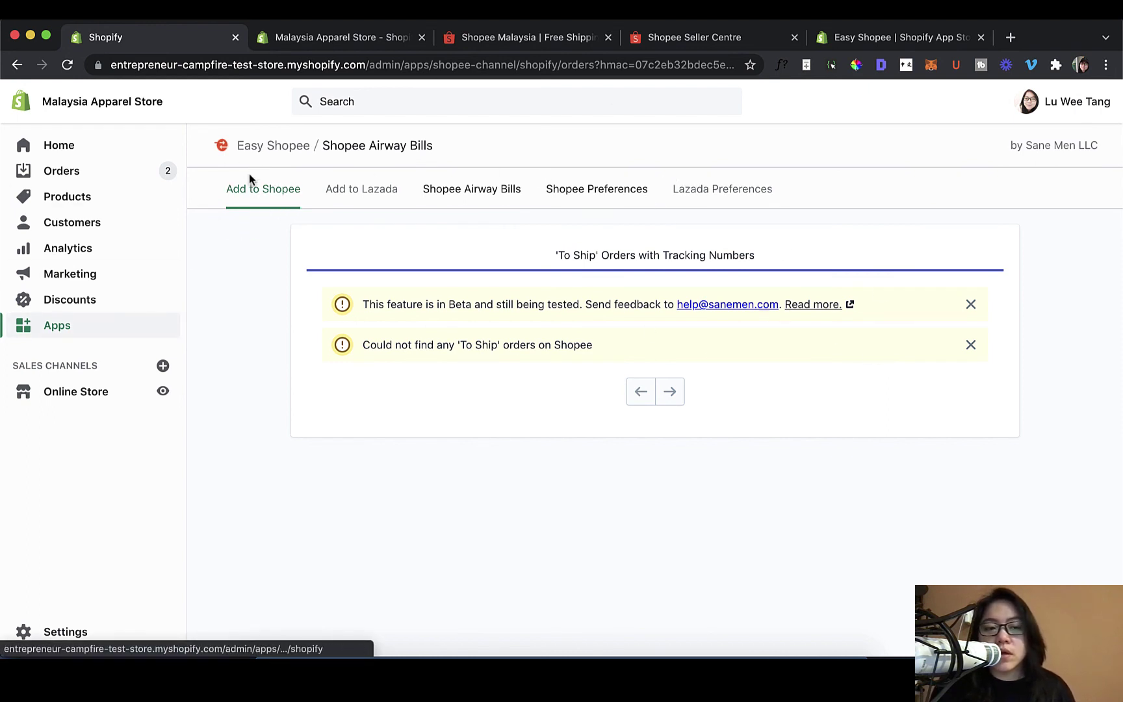
click(263, 191)
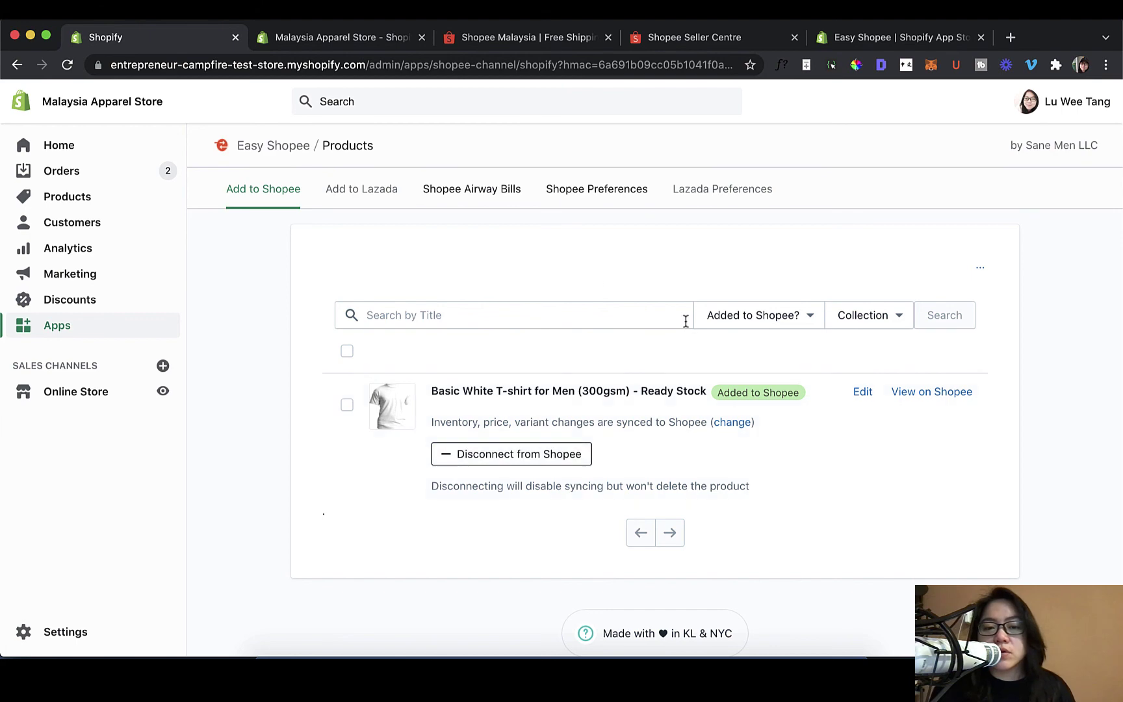
click(620, 190)
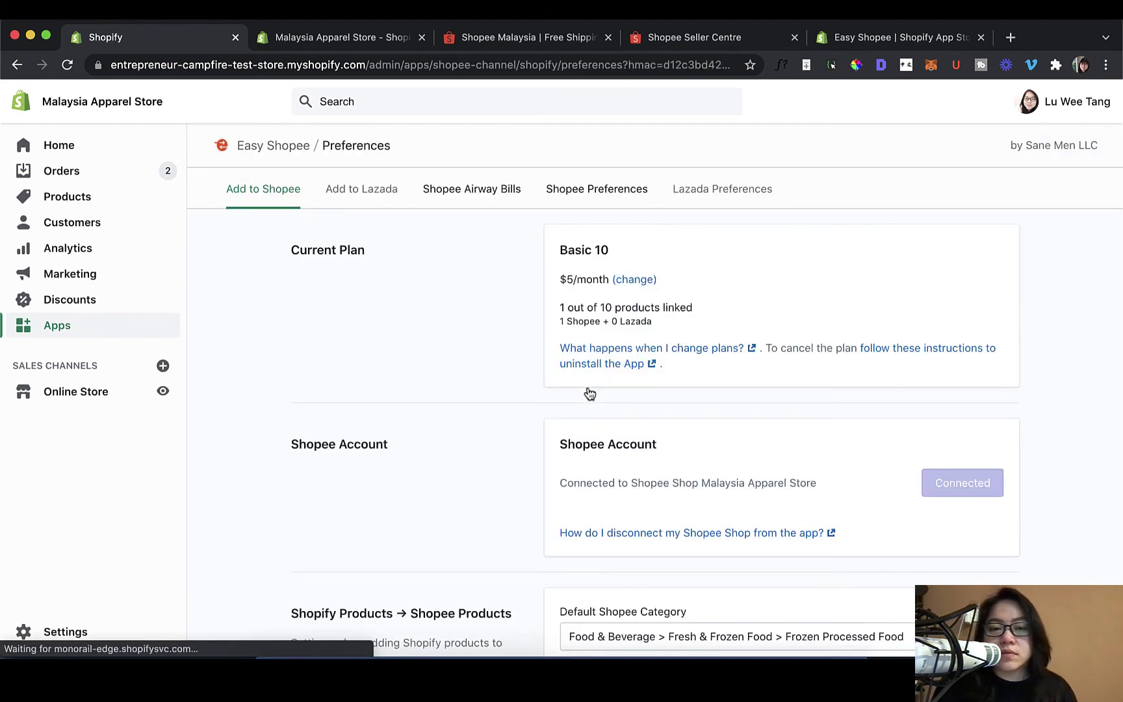
scroll(715, 325, down, 15)
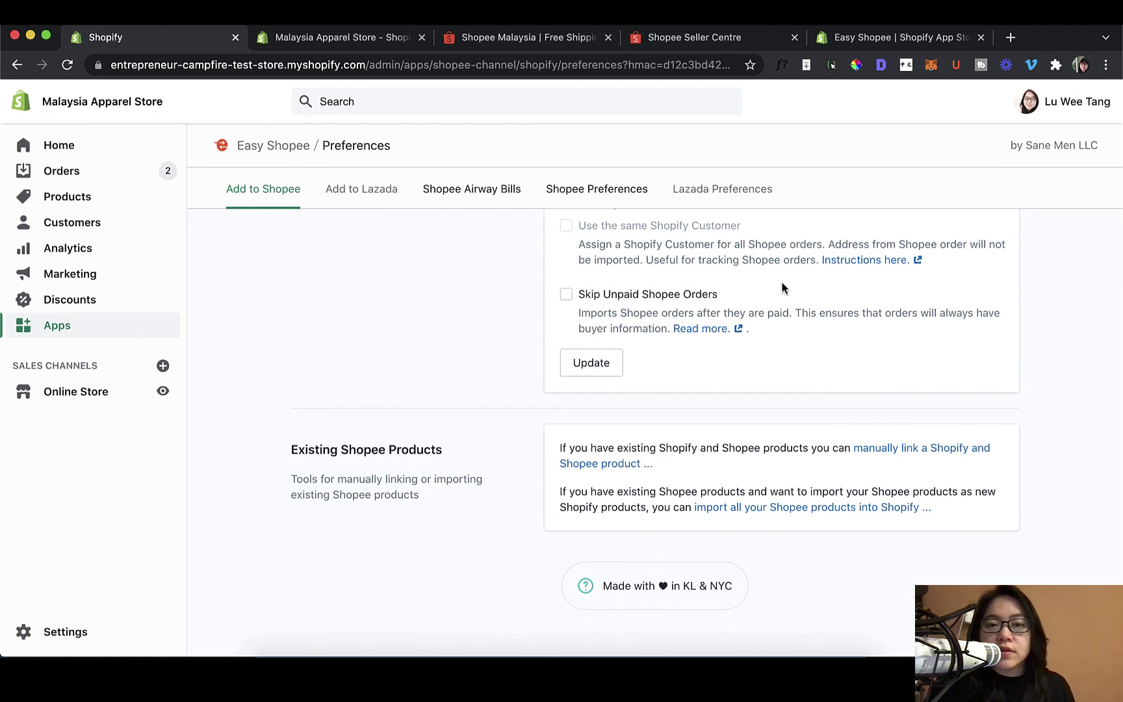